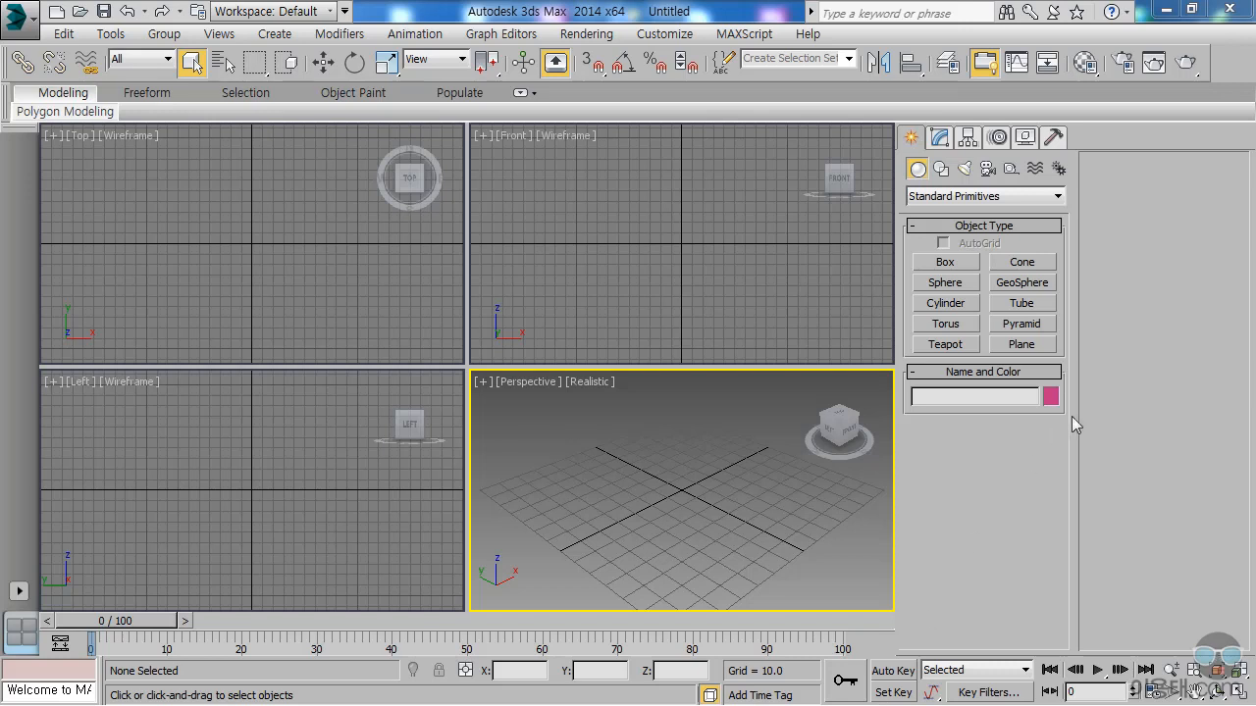
Draw a straight vertical two-point line along the Y axis in the Top view, crossing the origin.
{"action": "left_click", "coordinate": [941, 169]}
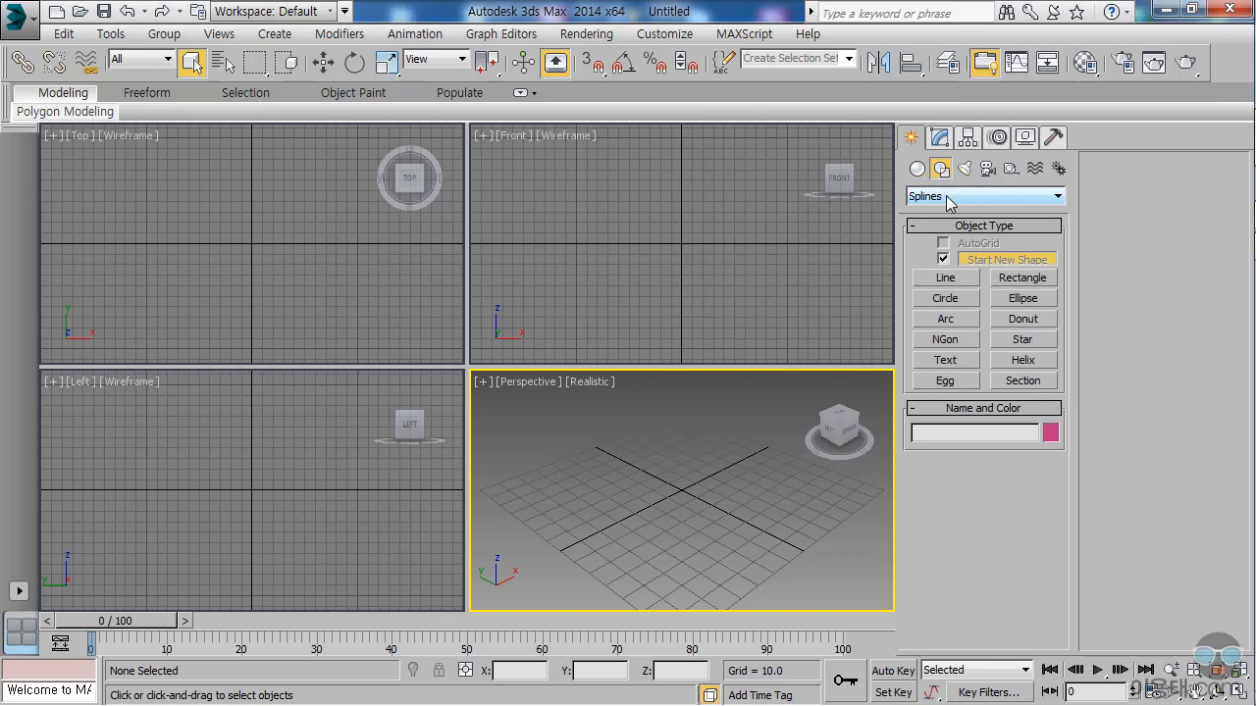
{"action": "left_click", "coordinate": [945, 278]}
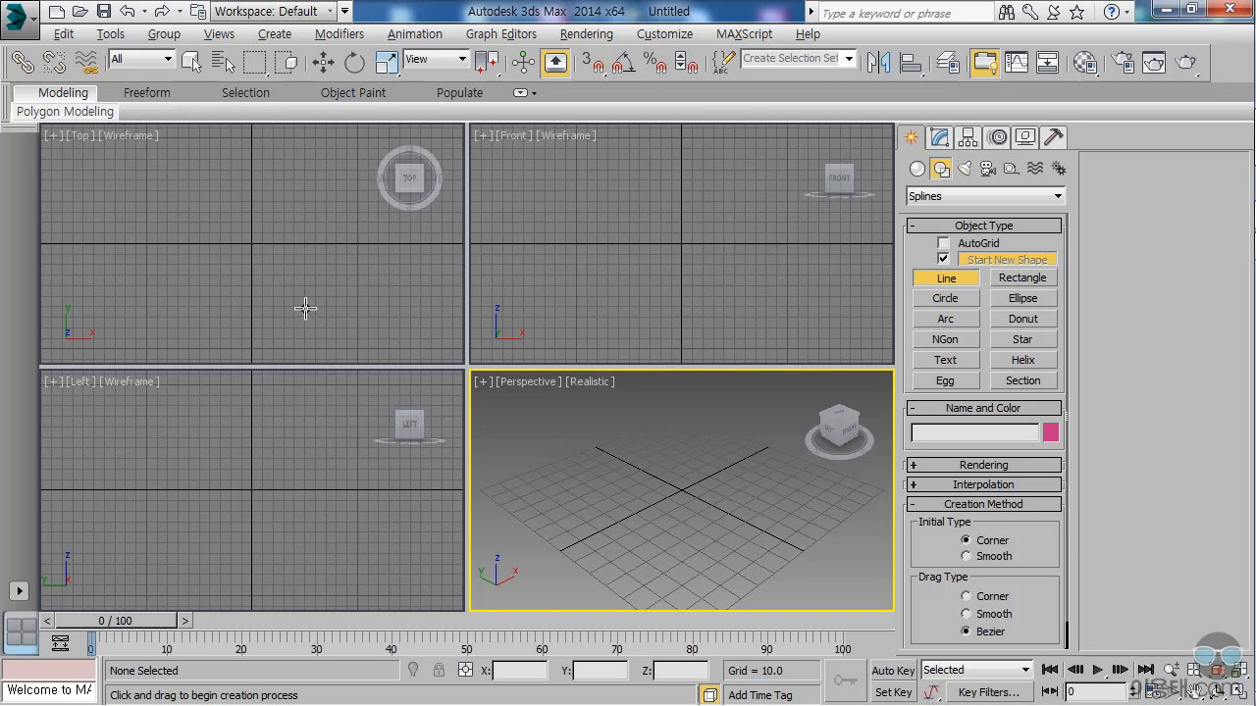
{"action": "key", "text": "alt+w"}
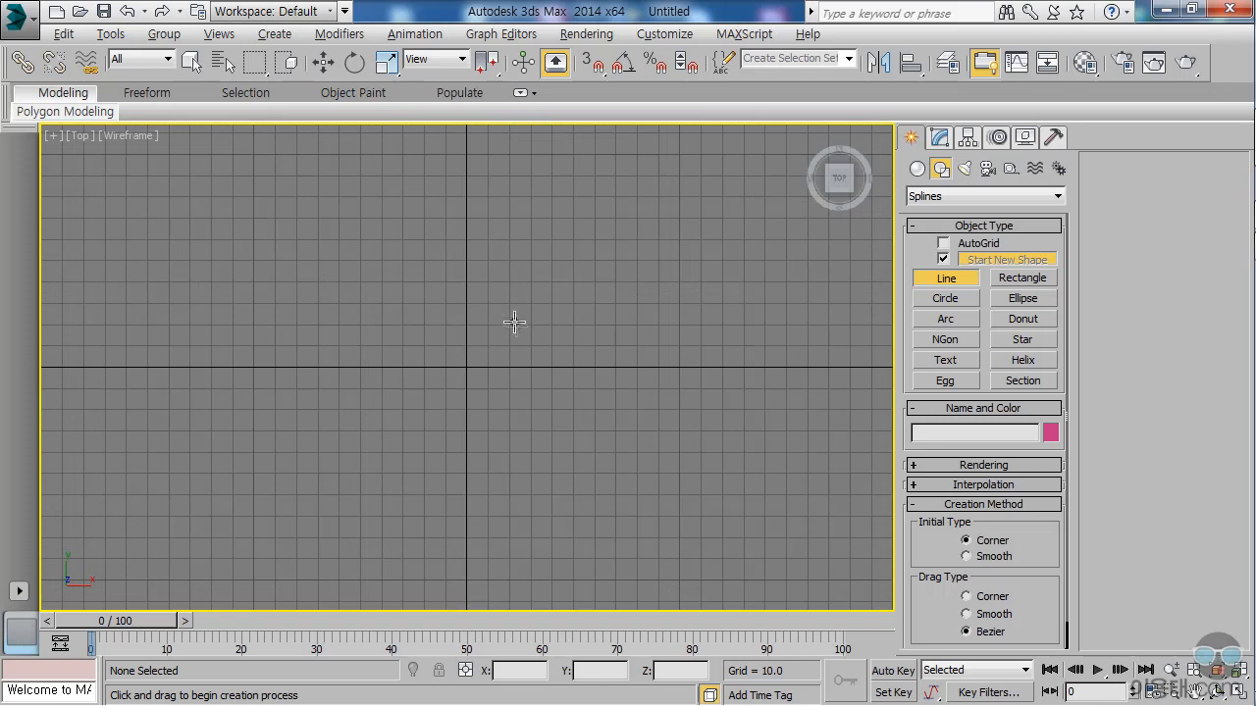
{"action": "left_click", "coordinate": [466, 195]}
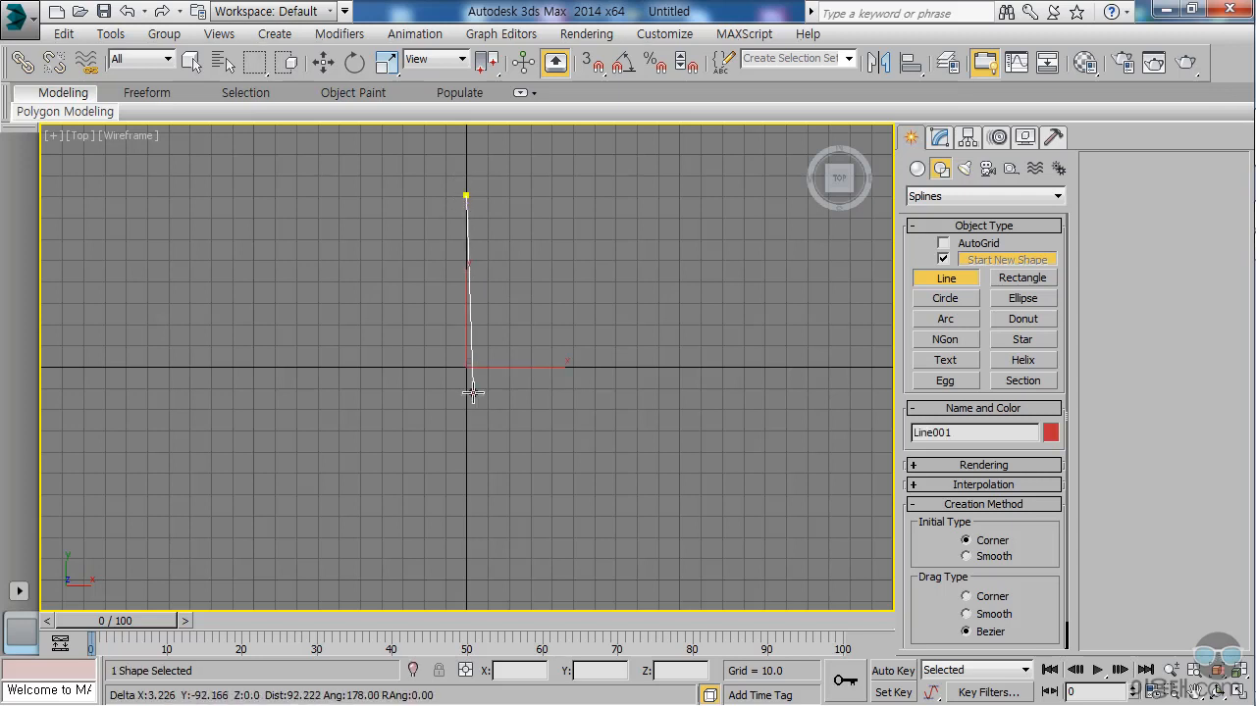
{"action": "left_click", "coordinate": [466, 515]}
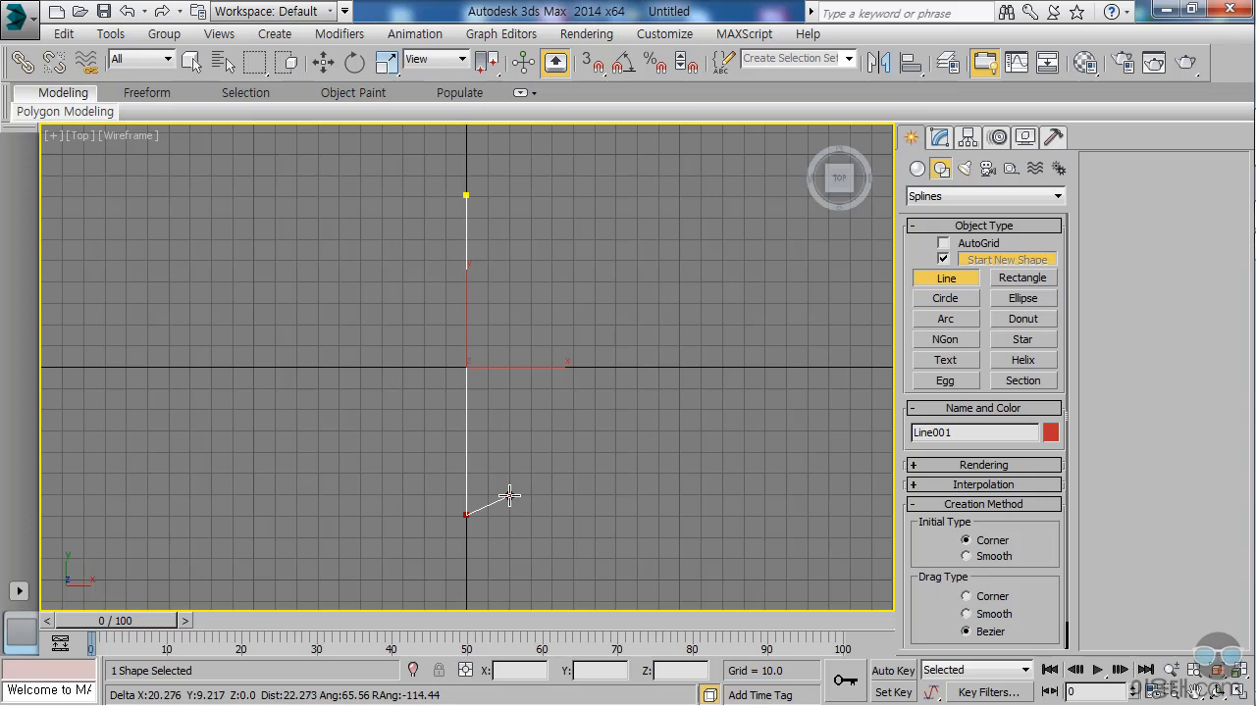
{"action": "right_click", "coordinate": [509, 496]}
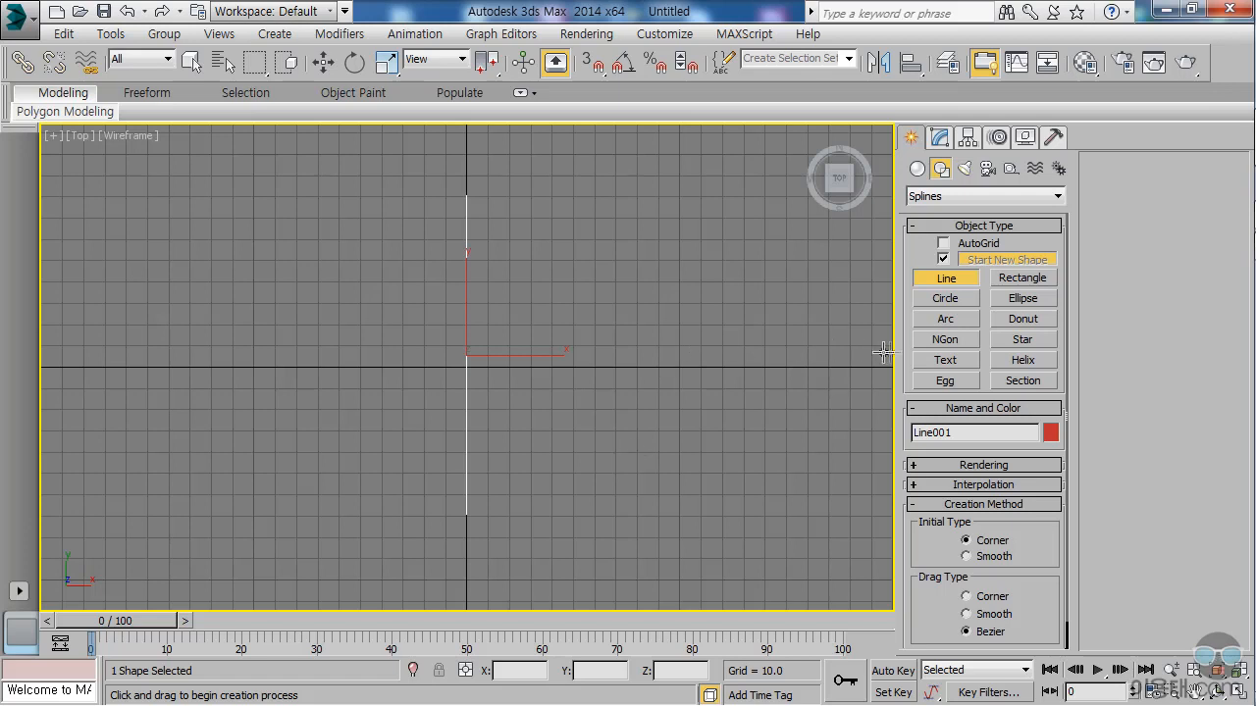
Draw an eight-sided NGon with a radius of about 20.5 beside the upper half of the line.
{"action": "left_click", "coordinate": [951, 343]}
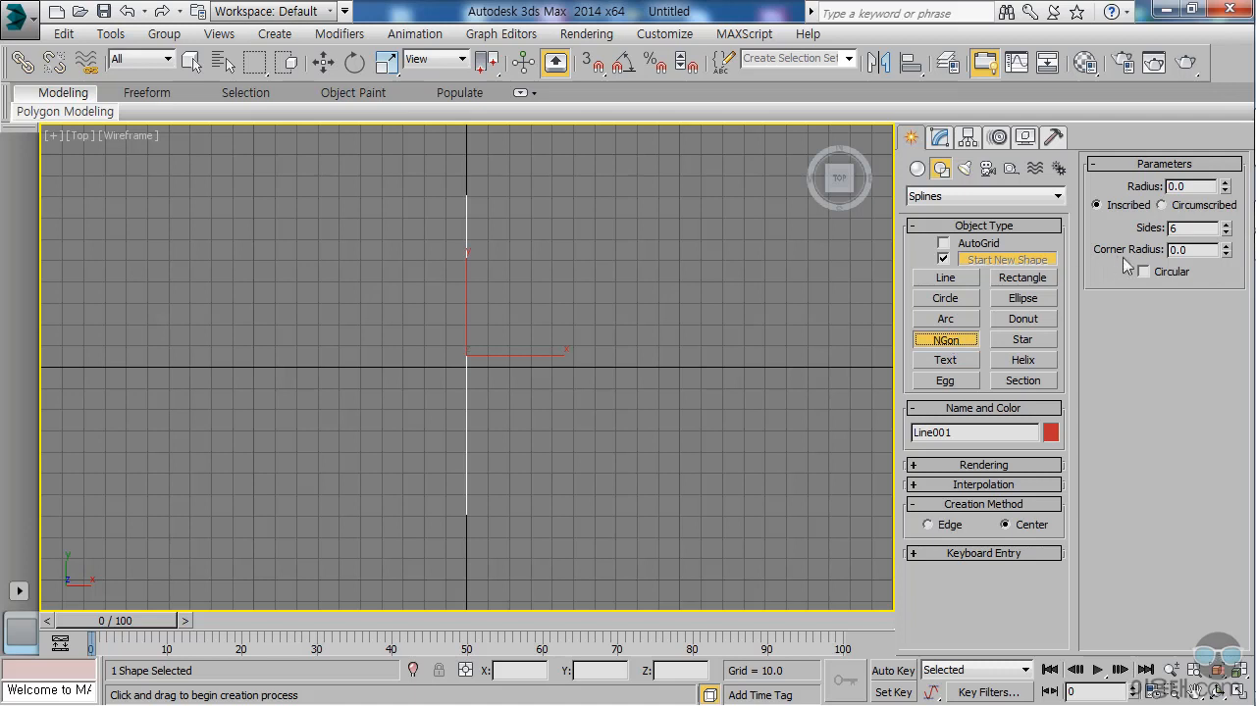
{"action": "left_click", "coordinate": [1226, 226]}
{"action": "left_click", "coordinate": [1227, 226]}
{"action": "left_click_drag", "start_coordinate": [662, 253], "coordinate": [700, 271]}
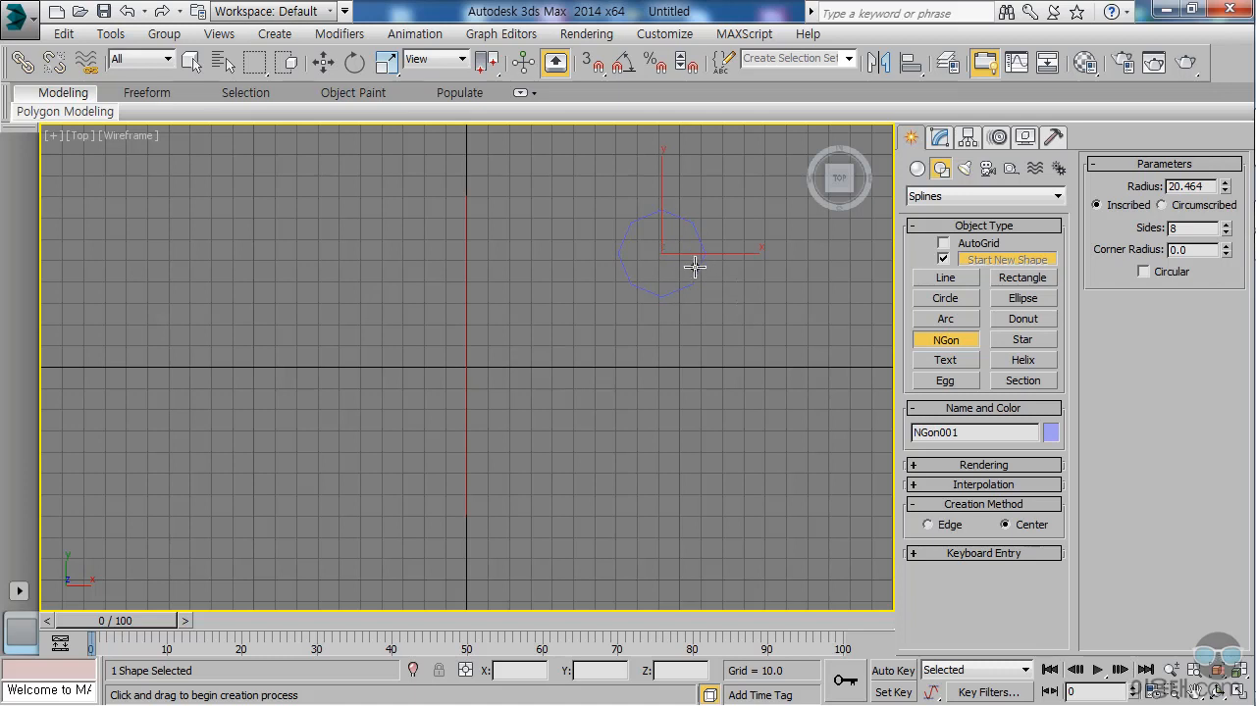
Set the octagon's radius to 20.
{"action": "left_click_drag", "start_coordinate": [1212, 187], "coordinate": [1138, 193]}
{"action": "type", "text": "27"}
{"action": "key", "text": "Return"}
{"action": "type", "text": "23"}
{"action": "key", "text": "Return"}
{"action": "type", "text": "20"}
{"action": "key", "text": "Return"}
Draw three circles around the octagon's center with radii of about 17.2, 11.5 and 3.2.
{"action": "scroll", "coordinate": [723, 271], "scroll_direction": "up", "scroll_amount": 5}
{"action": "middle_click_drag", "start_coordinate": [720, 216], "coordinate": [671, 301]}
{"action": "scroll", "coordinate": [659, 291], "scroll_direction": "up", "scroll_amount": 2}
{"action": "scroll", "coordinate": [658, 295], "scroll_direction": "up", "scroll_amount": 2}
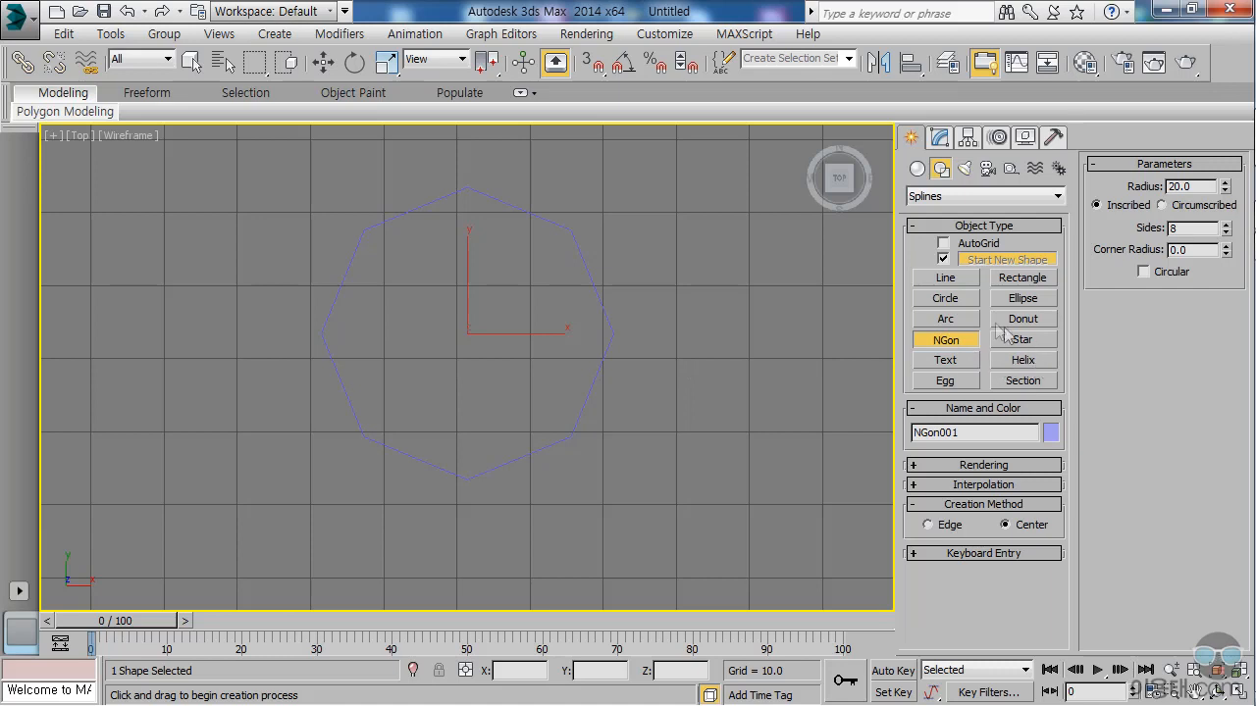
{"action": "left_click", "coordinate": [947, 301]}
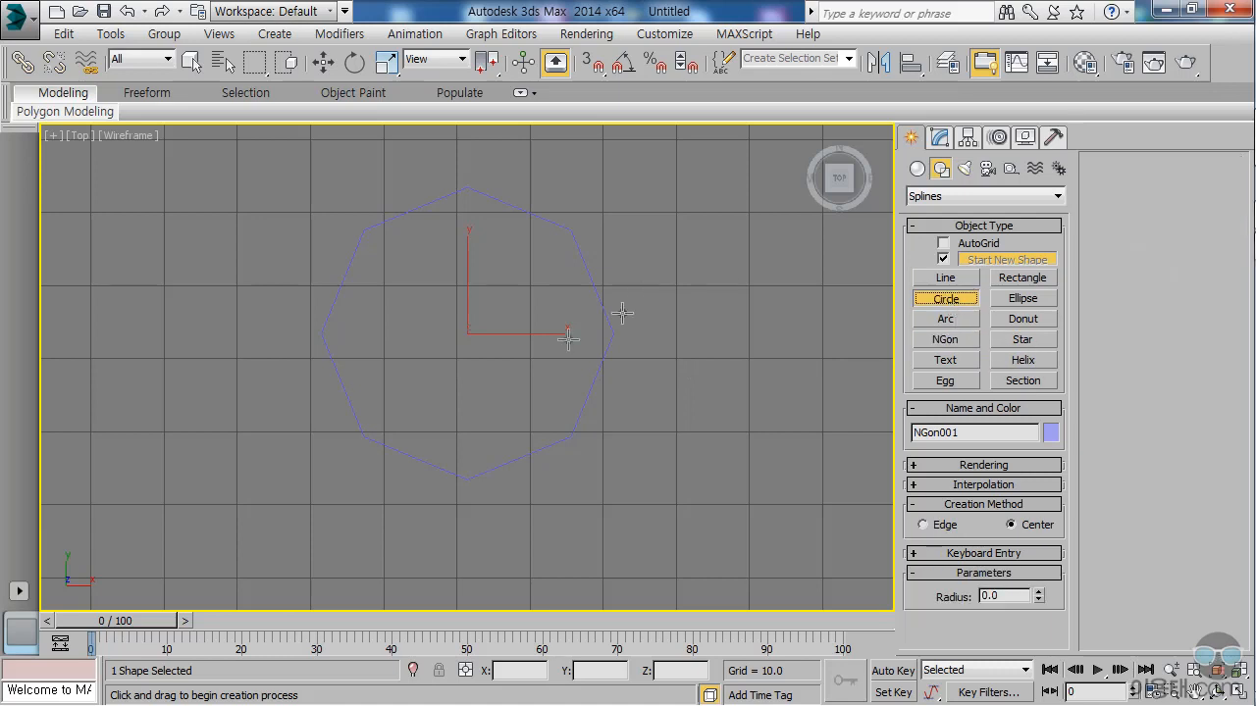
{"action": "left_click_drag", "start_coordinate": [467, 334], "coordinate": [552, 428]}
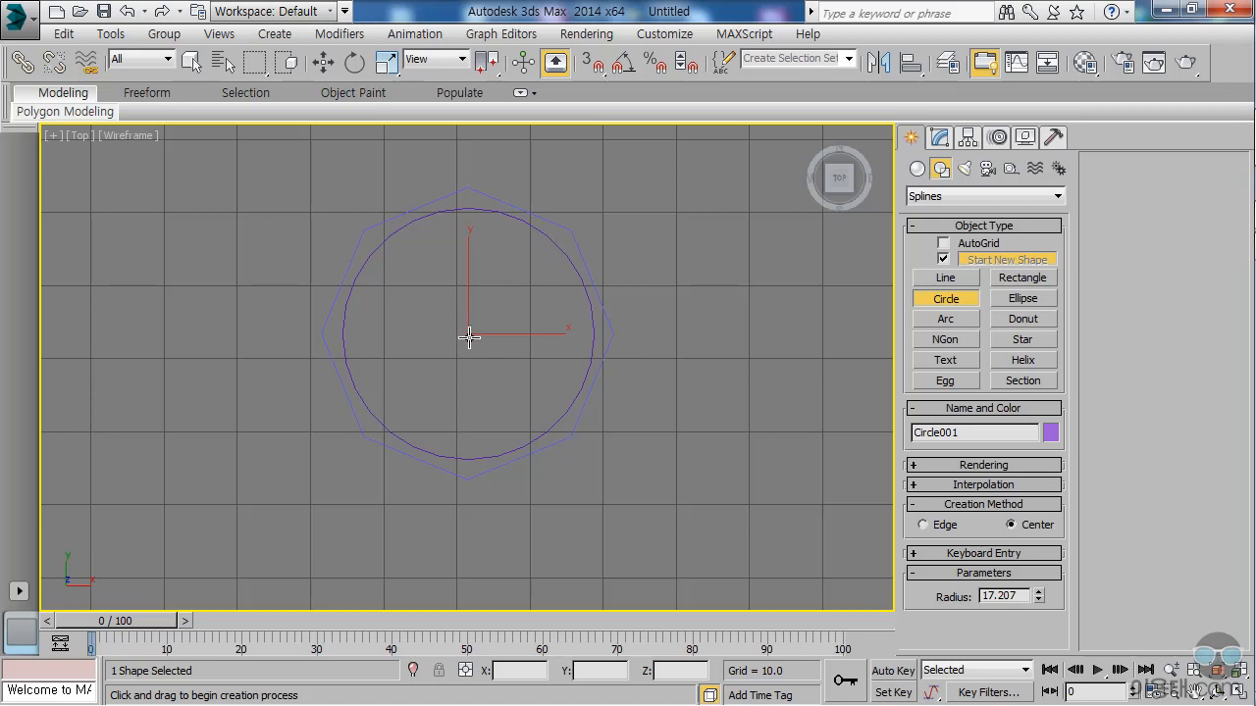
{"action": "left_click_drag", "start_coordinate": [469, 337], "coordinate": [527, 398]}
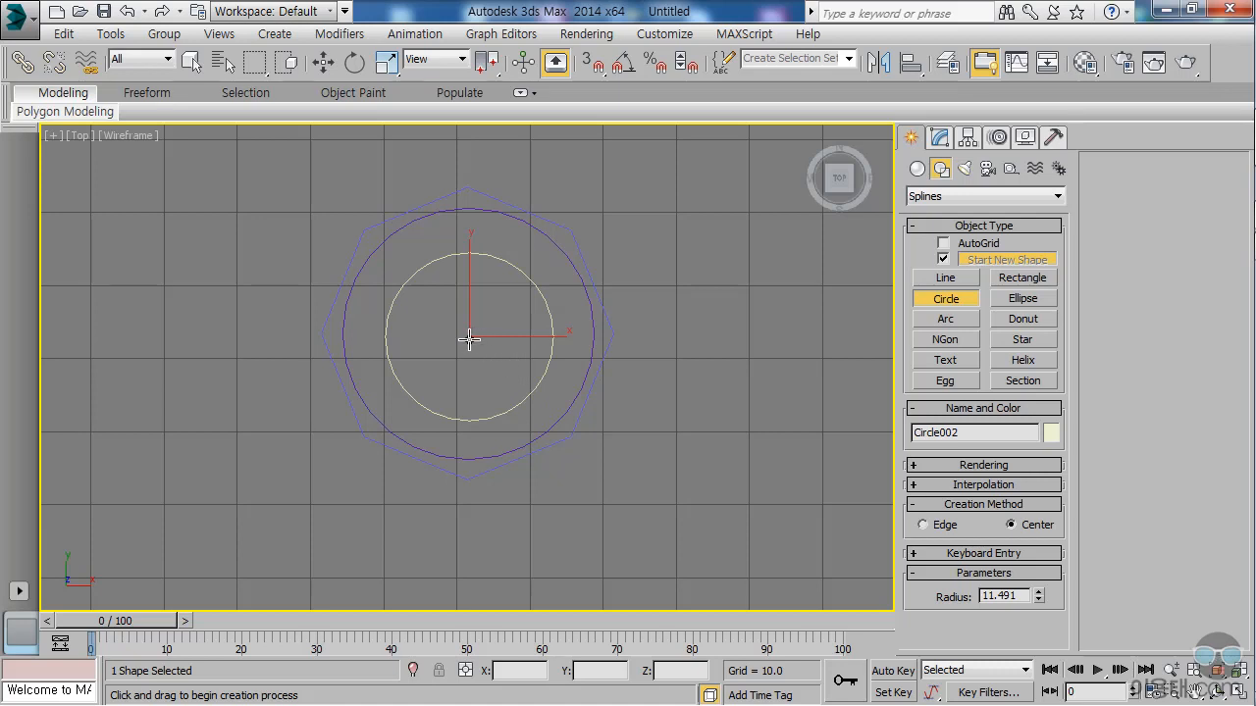
{"action": "left_click_drag", "start_coordinate": [469, 340], "coordinate": [488, 354]}
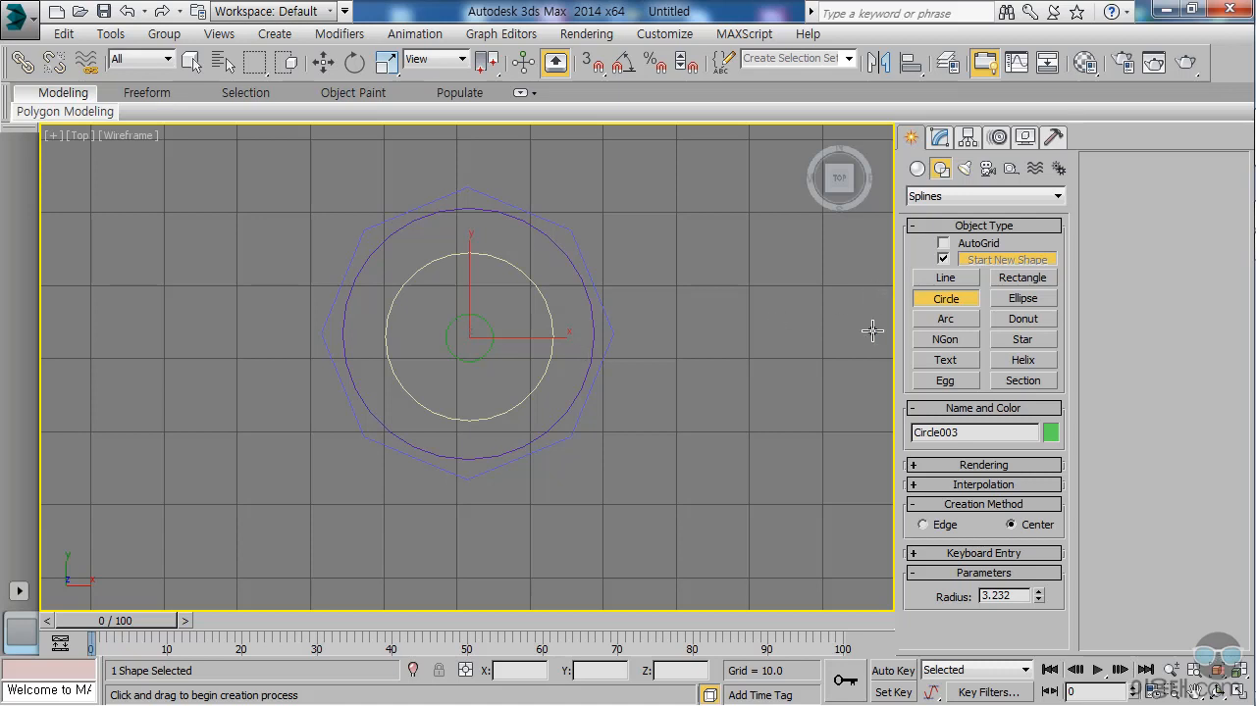
Draw a thin horizontal rectangle, about 1.5 long and 10.3 wide, across the smallest circle.
{"action": "left_click", "coordinate": [1020, 280]}
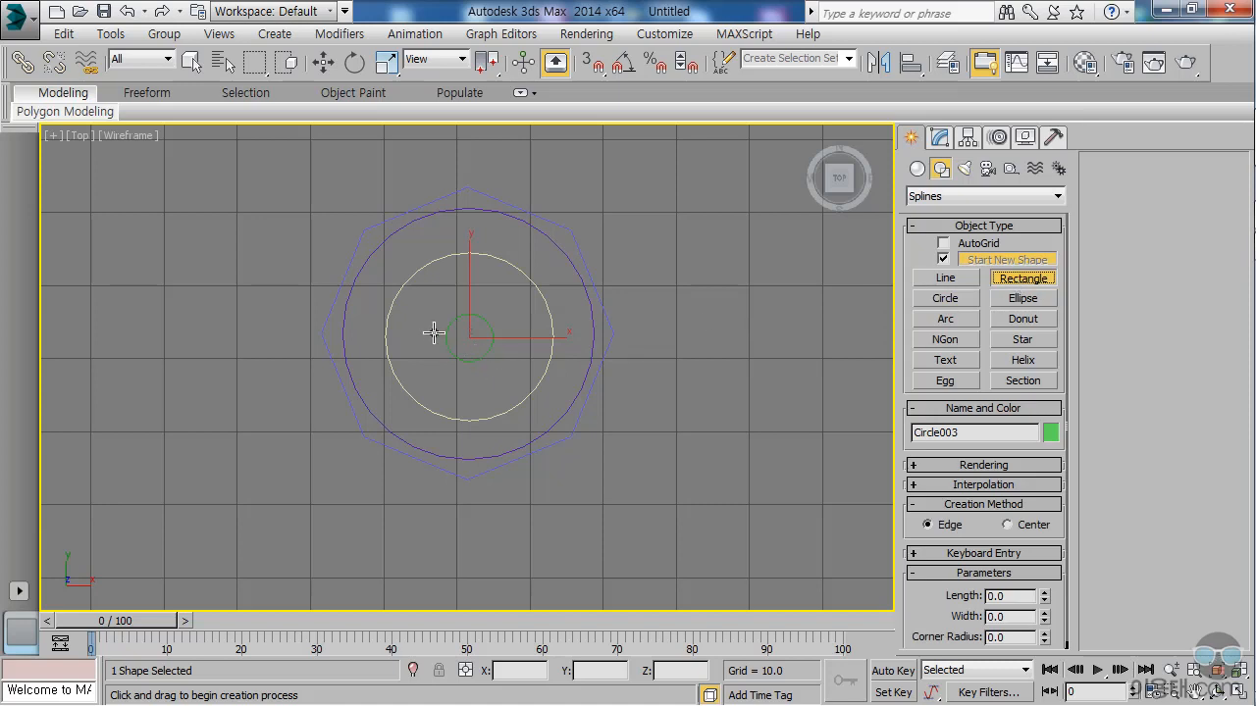
{"action": "left_click_drag", "start_coordinate": [433, 333], "coordinate": [508, 342]}
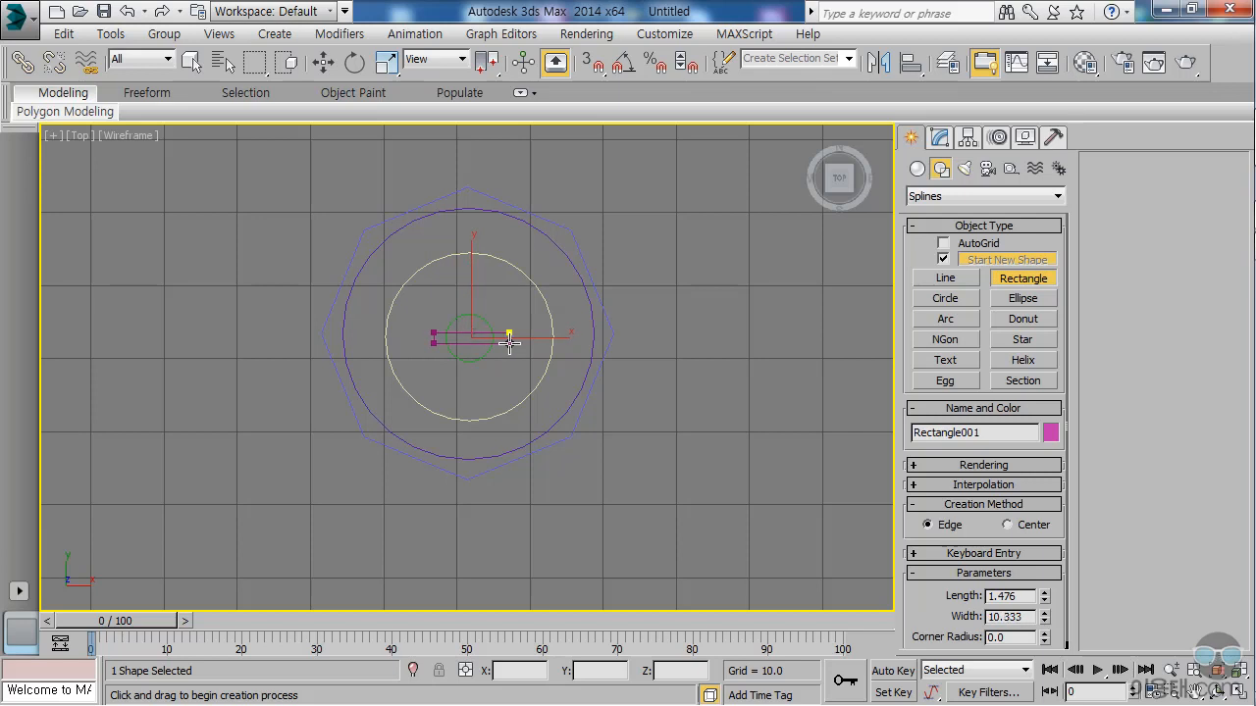
{"action": "left_click_drag", "start_coordinate": [508, 342], "coordinate": [508, 343]}
Move the rectangle slightly so that it is centered horizontally on the smallest circle.
{"action": "left_click", "coordinate": [325, 62]}
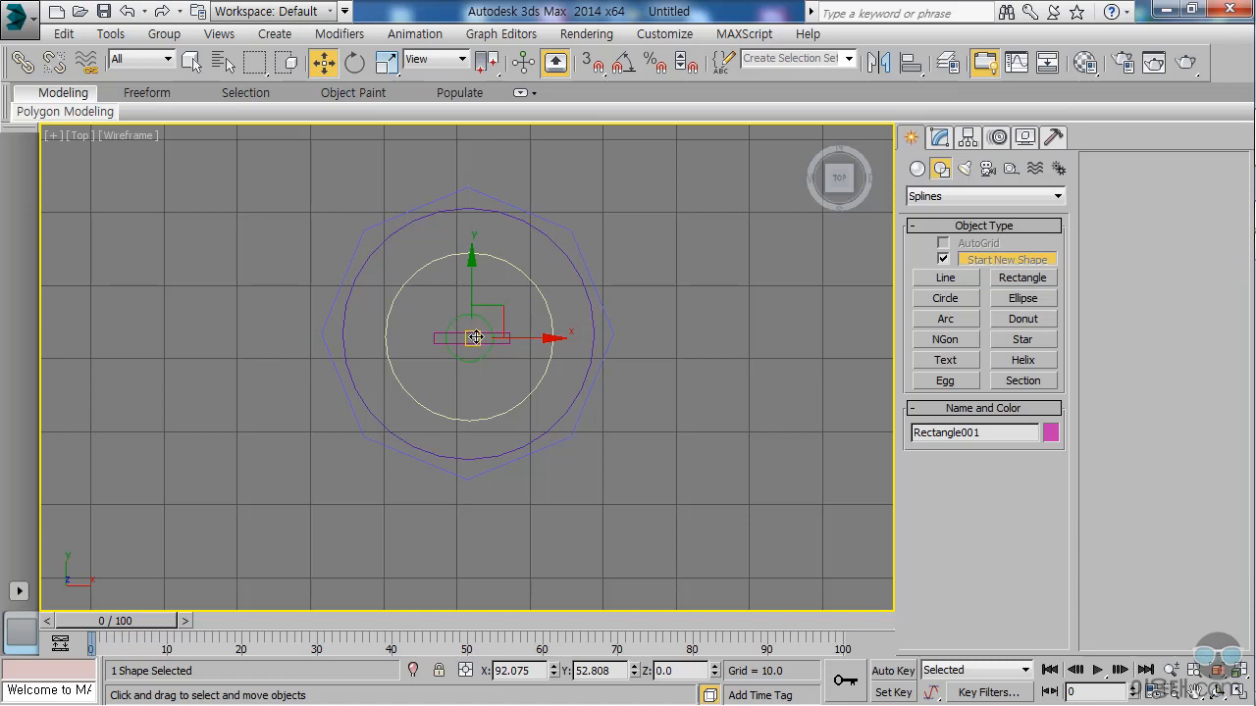
{"action": "scroll", "coordinate": [479, 344], "scroll_direction": "up", "scroll_amount": 5}
{"action": "middle_click_drag", "start_coordinate": [533, 323], "coordinate": [529, 344]}
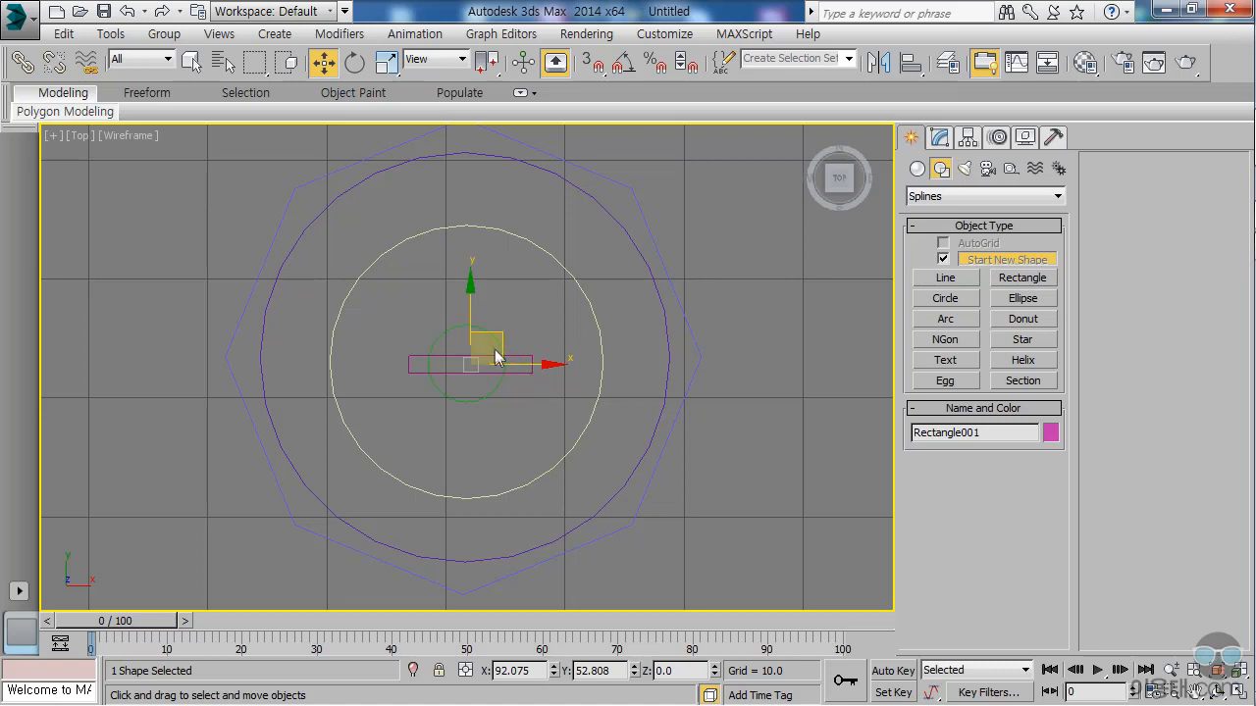
{"action": "left_click_drag", "start_coordinate": [487, 352], "coordinate": [482, 355]}
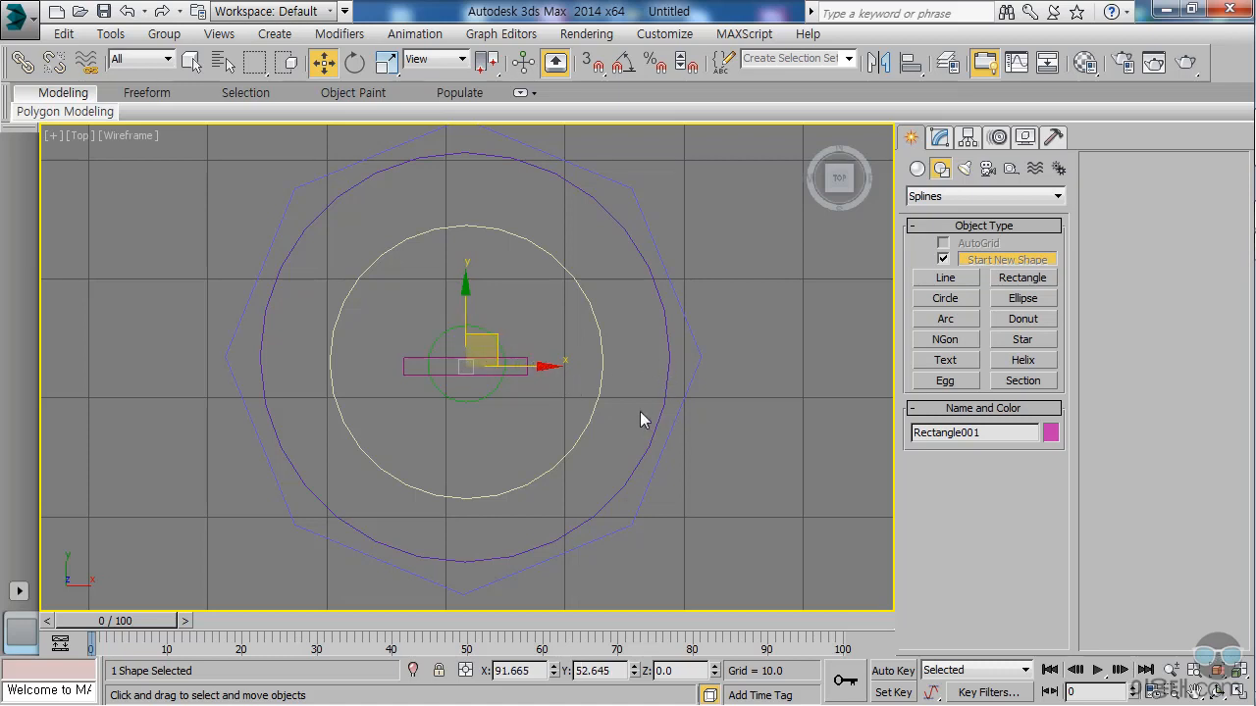
Create a Loft compound object in the Perspective view with the straight line as path and the octagon as its shape.
{"action": "scroll", "coordinate": [601, 381], "scroll_direction": "down", "scroll_amount": 10}
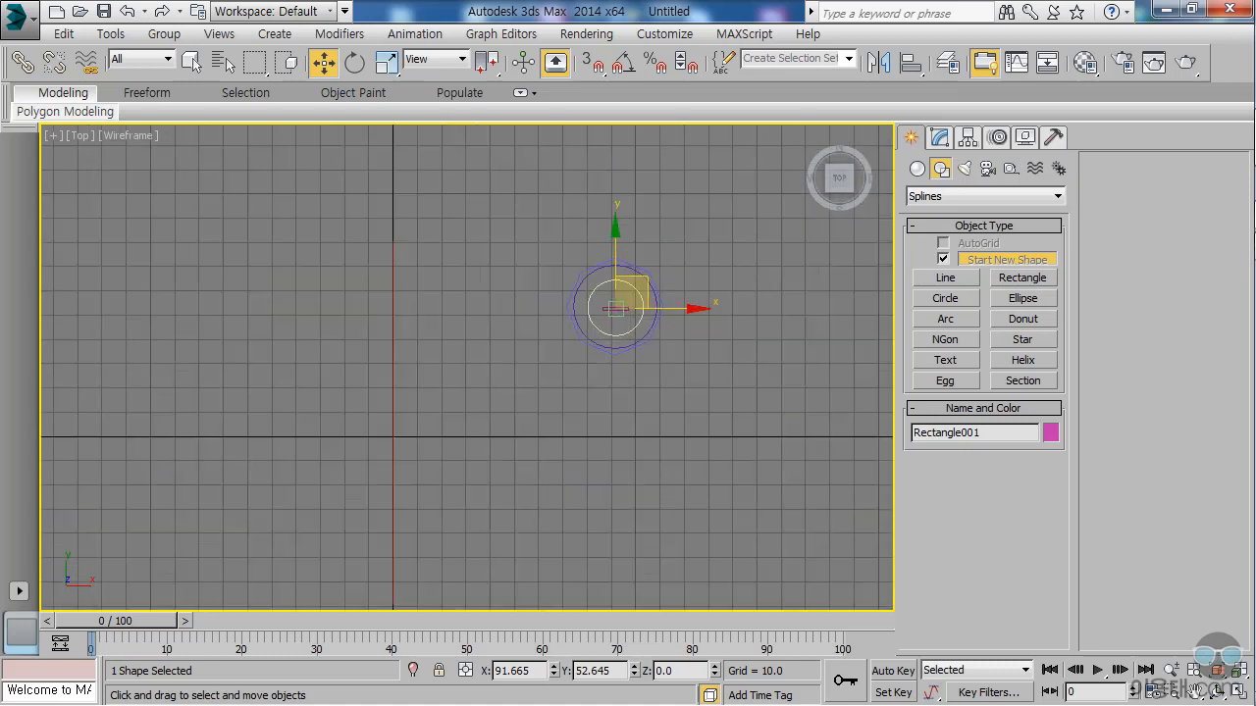
{"action": "middle_click_drag", "start_coordinate": [544, 379], "coordinate": [520, 341]}
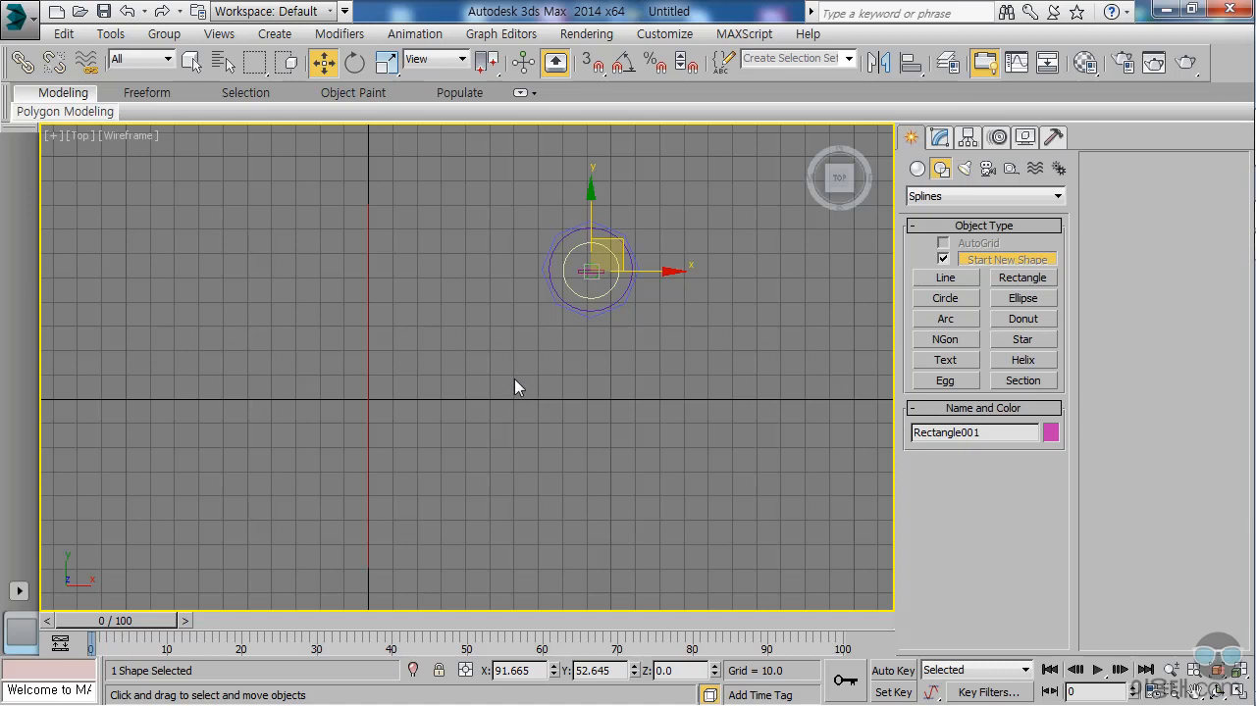
{"action": "key", "text": "alt+w"}
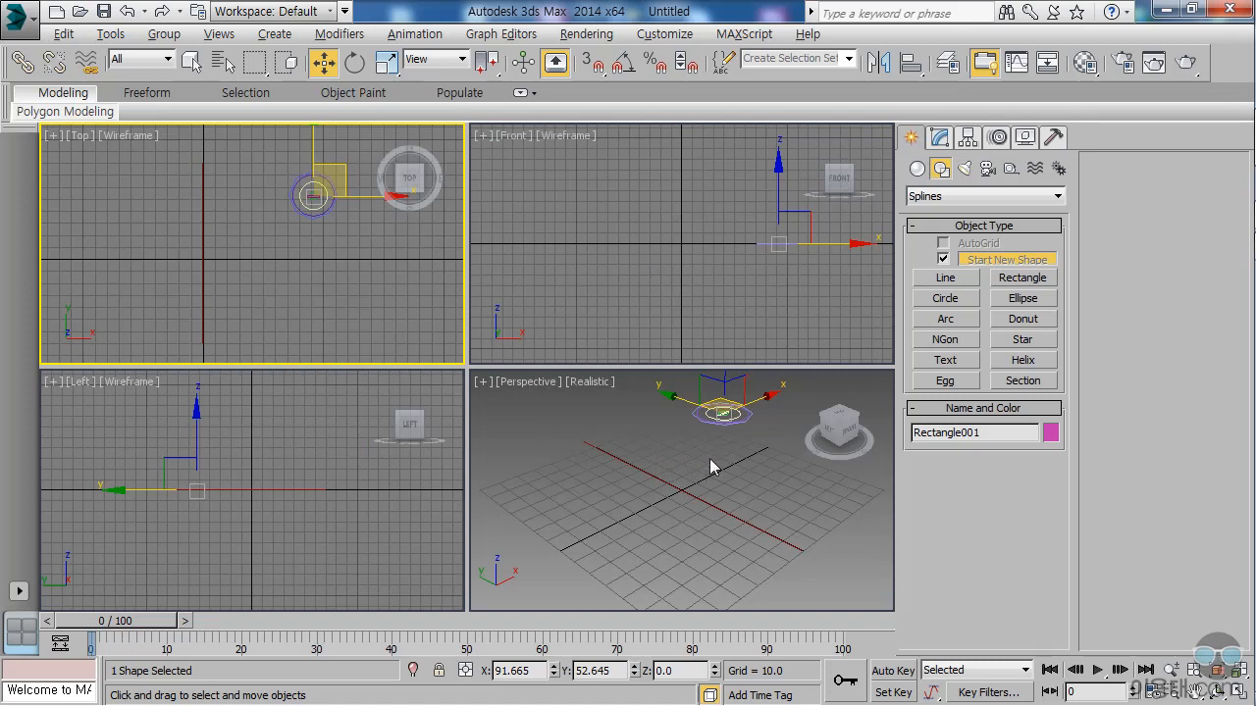
{"action": "key", "text": "alt+w"}
{"action": "middle_click_drag", "start_coordinate": [660, 370], "coordinate": [603, 405], "text": "alt"}
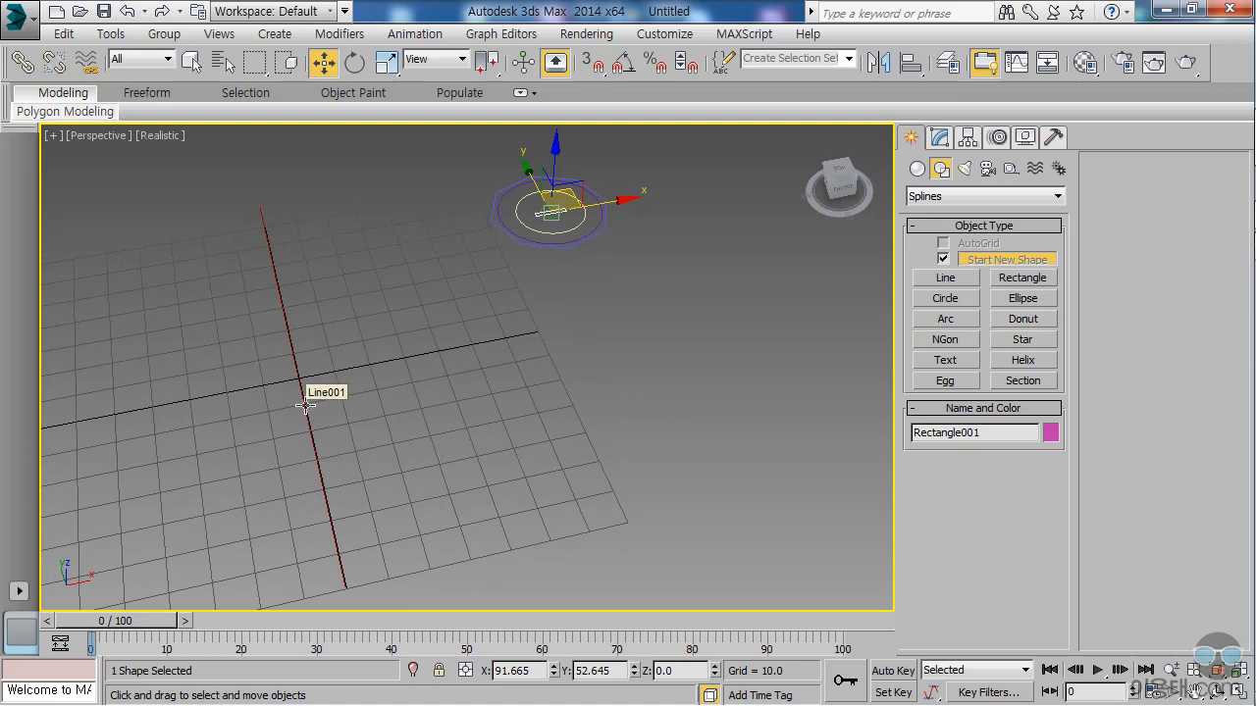
{"action": "left_click", "coordinate": [305, 405]}
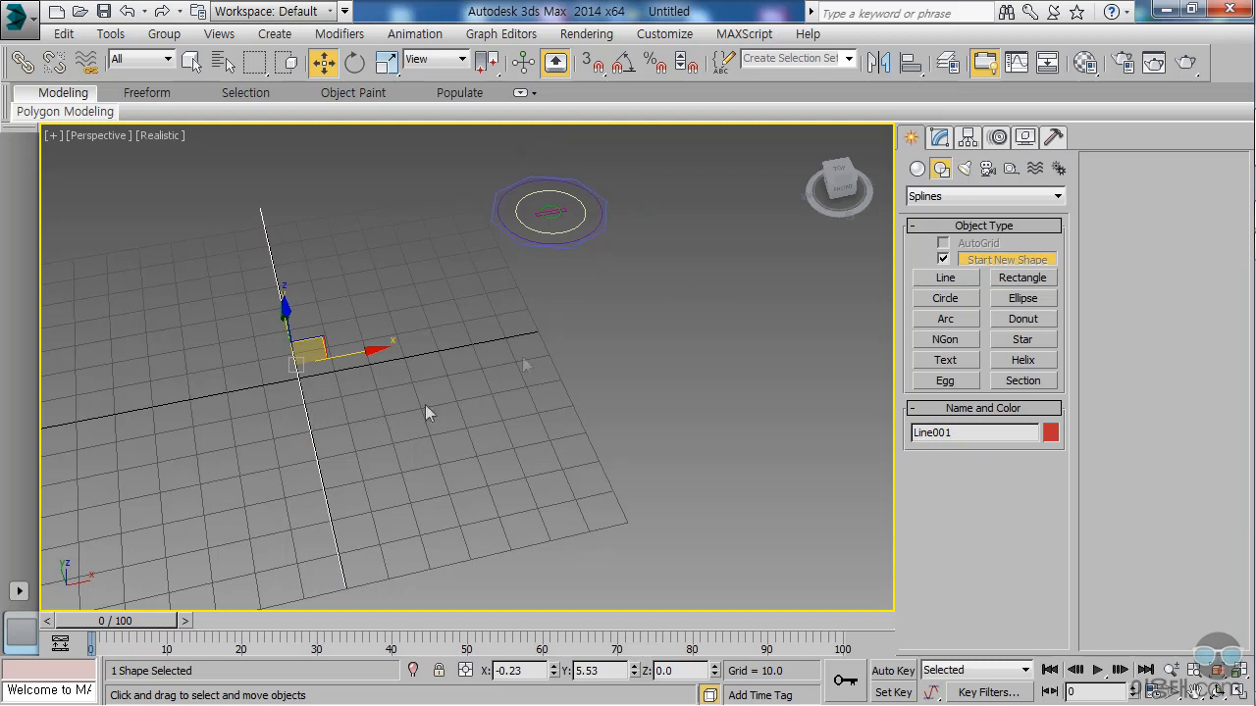
{"action": "left_click", "coordinate": [917, 170]}
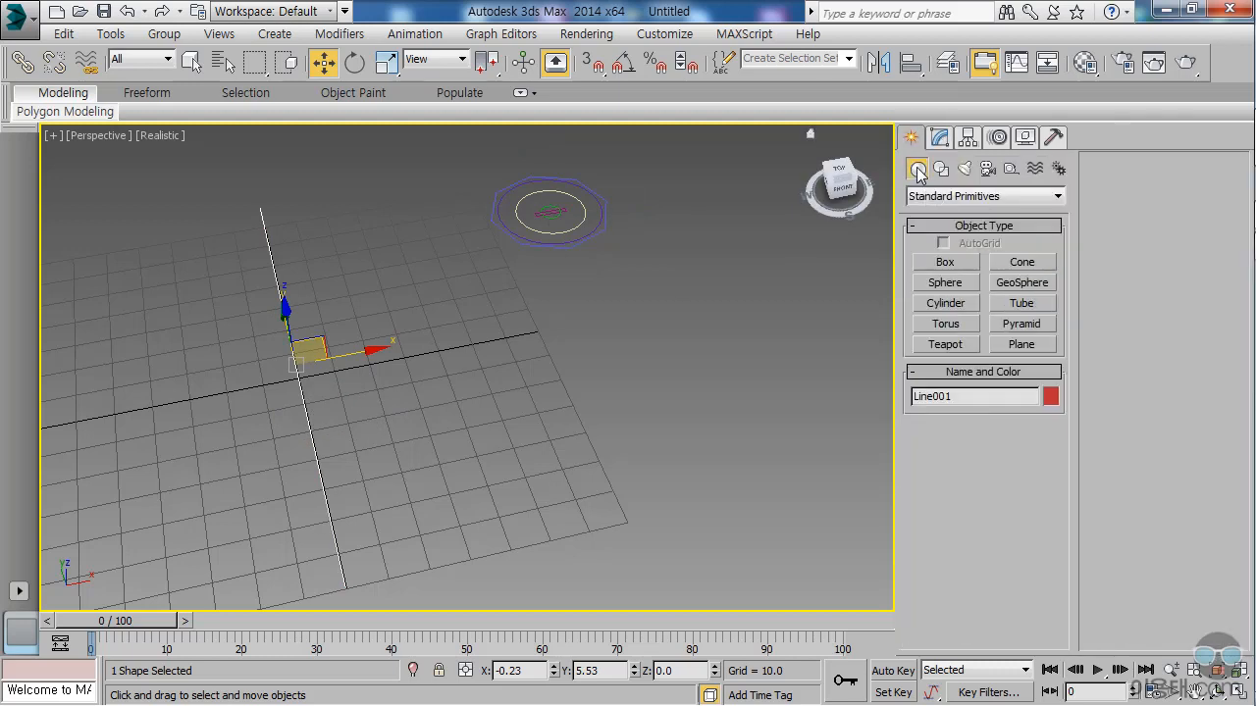
{"action": "left_click", "coordinate": [941, 197]}
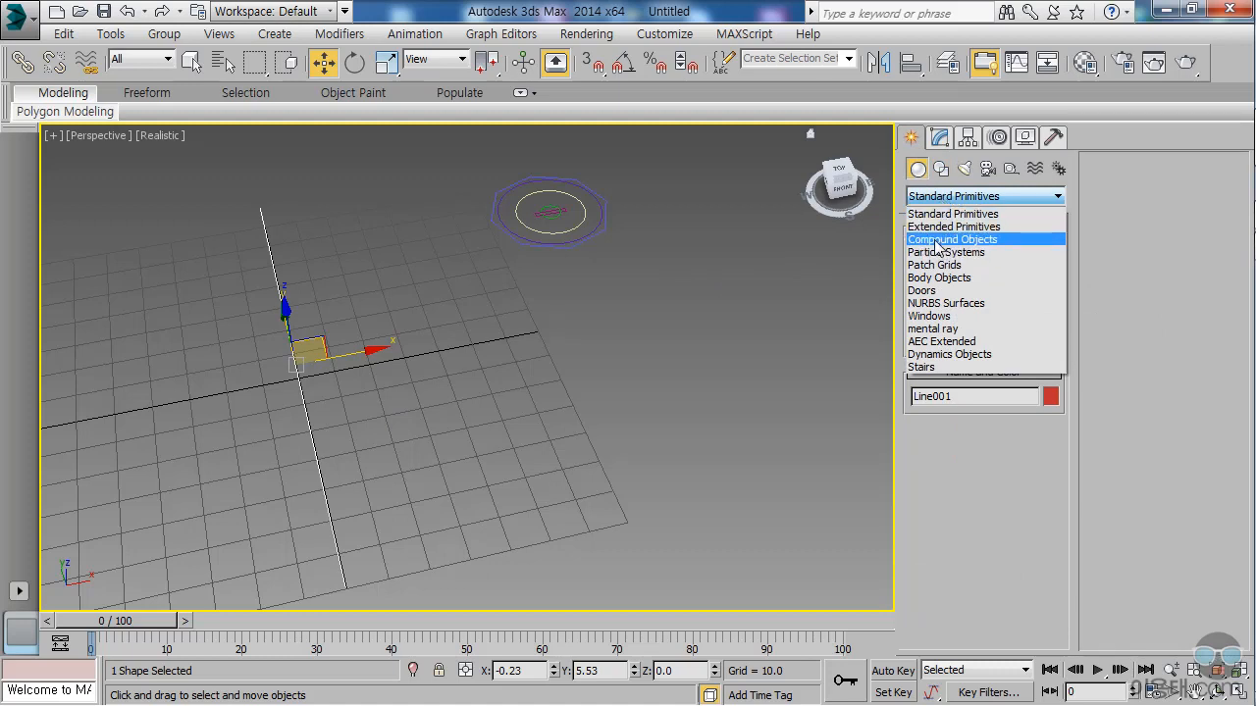
{"action": "left_click", "coordinate": [945, 240]}
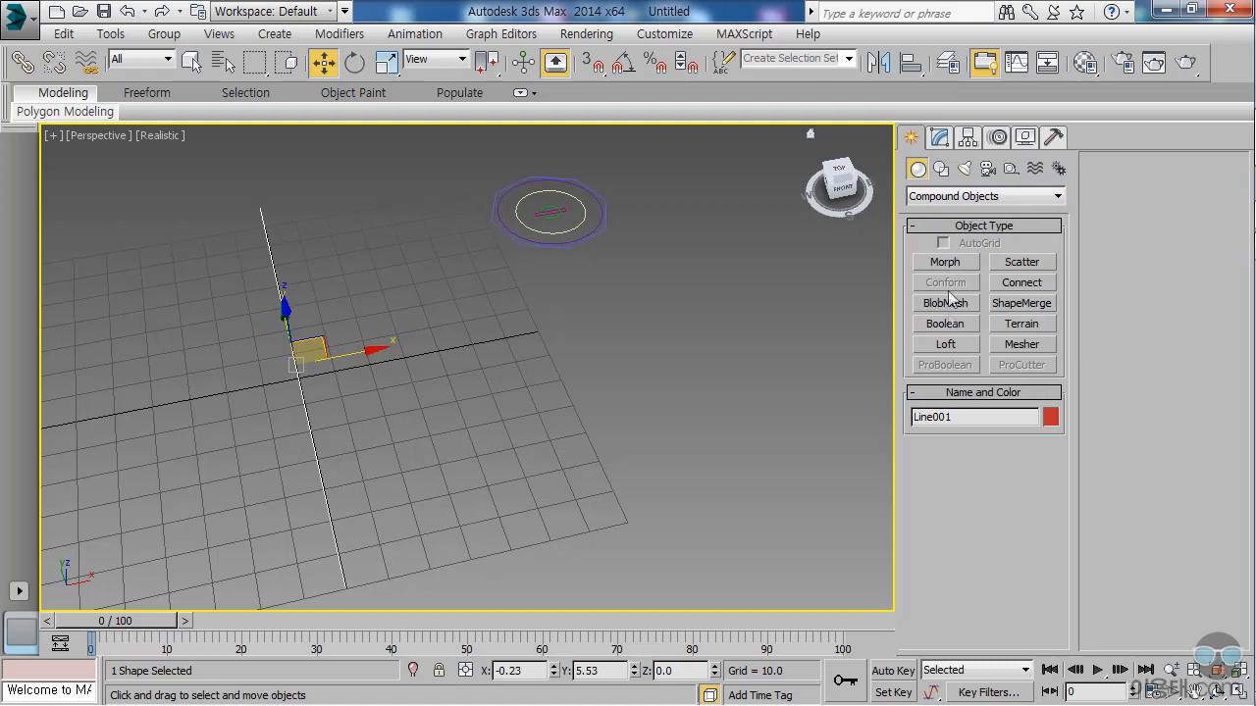
{"action": "left_click", "coordinate": [952, 344]}
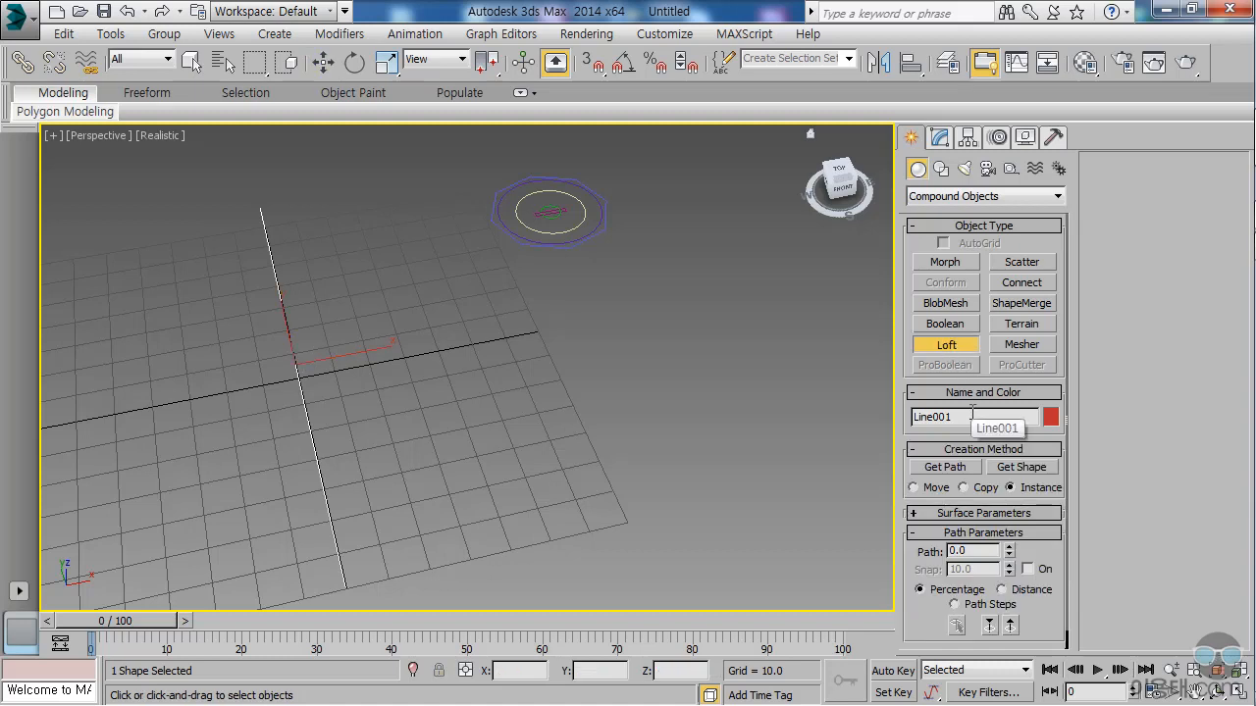
{"action": "left_click", "coordinate": [1021, 468]}
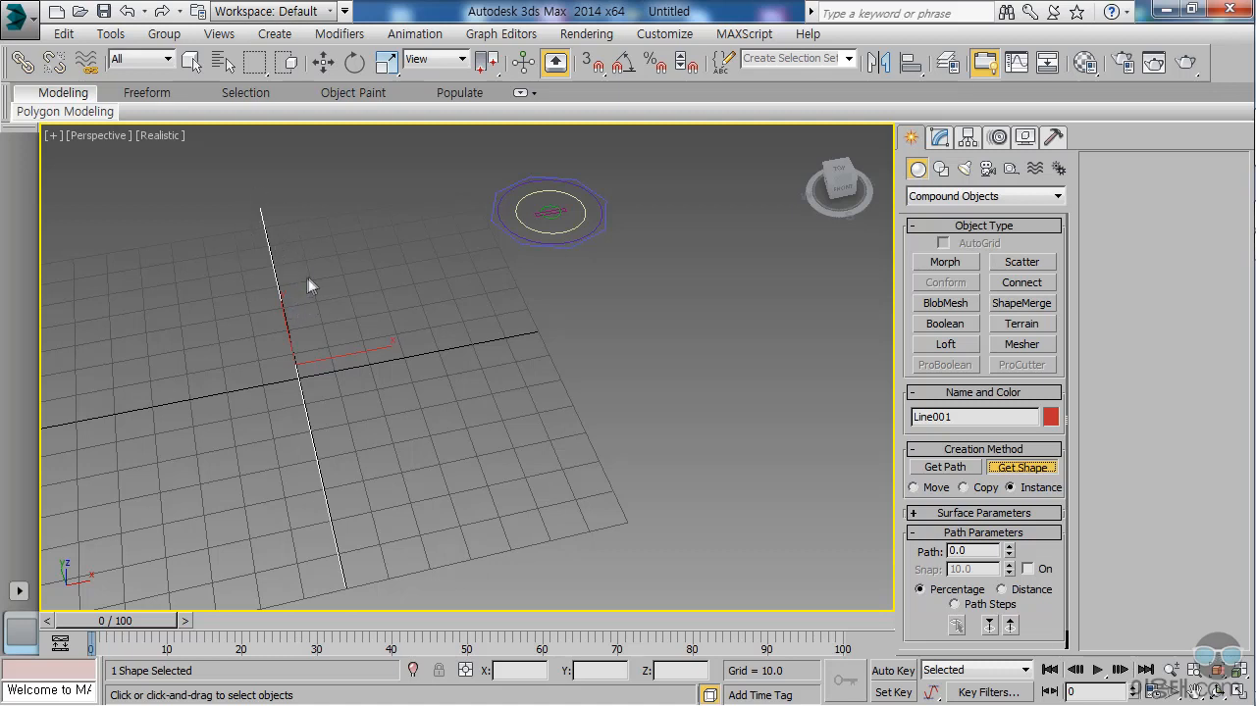
{"action": "left_click", "coordinate": [489, 224]}
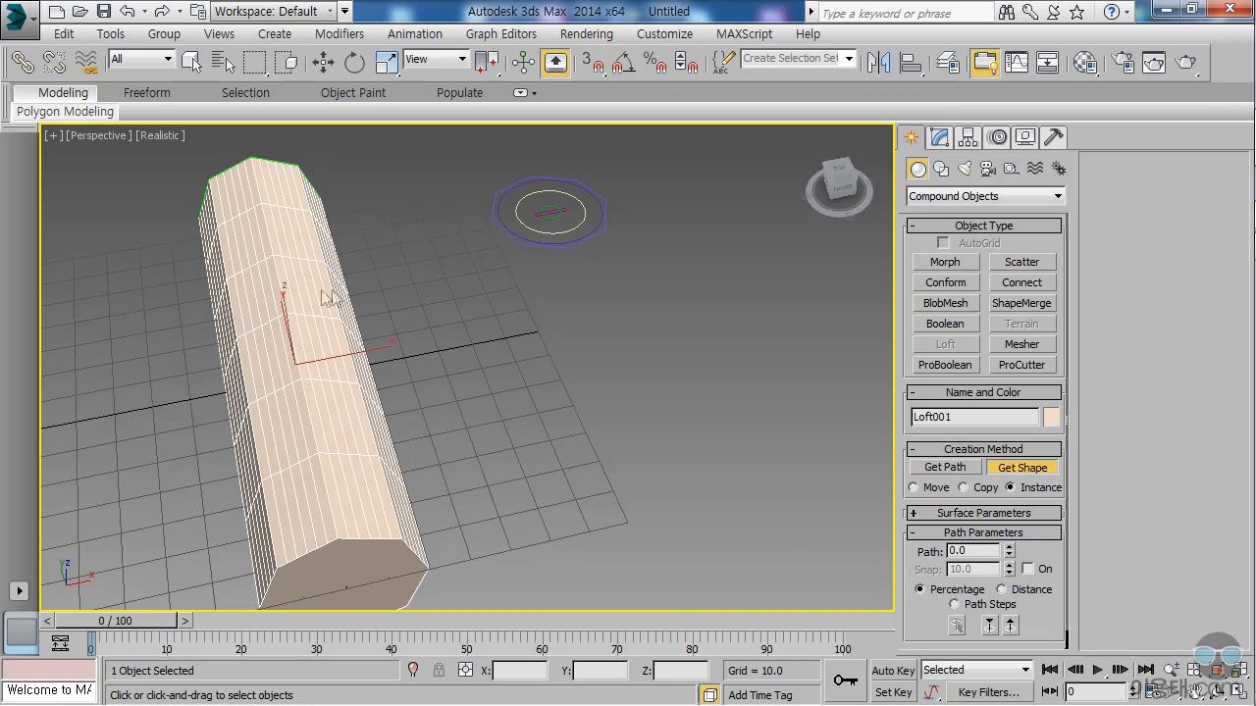
Try replacing the loft's octagon with the largest circle at path position 0.
{"action": "double_click", "coordinate": [952, 551]}
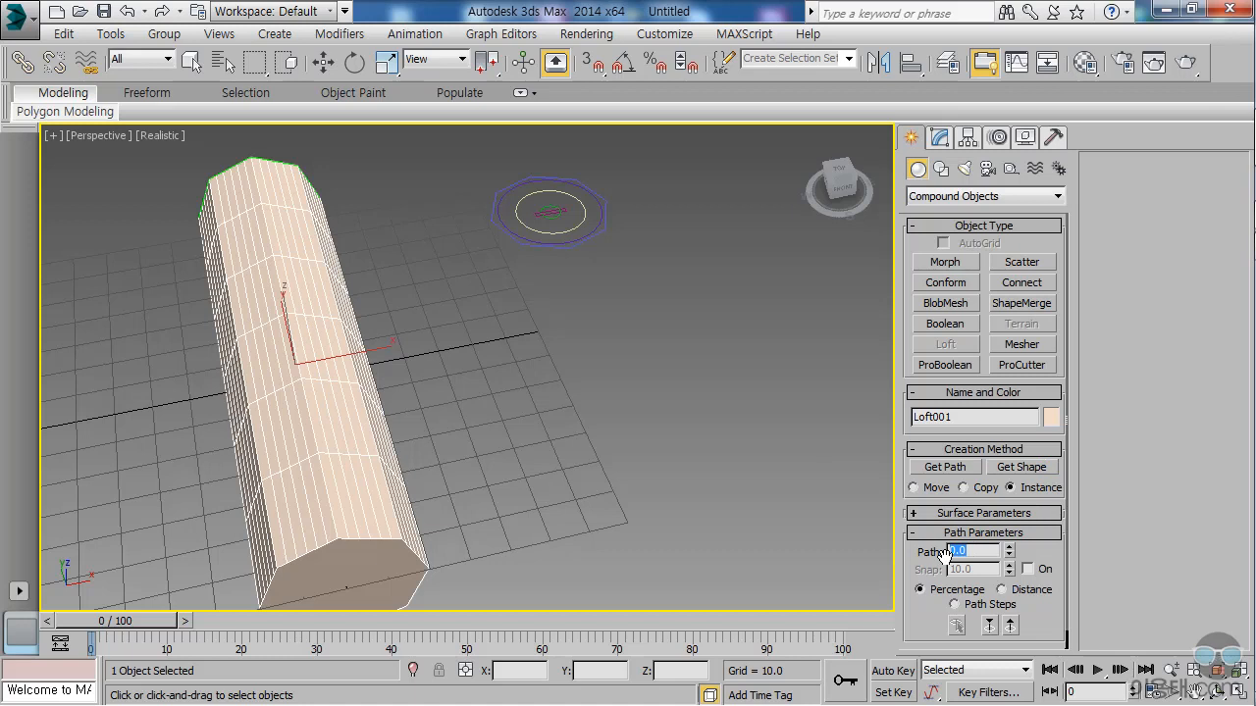
{"action": "left_click_drag", "start_coordinate": [1010, 555], "coordinate": [1043, 448]}
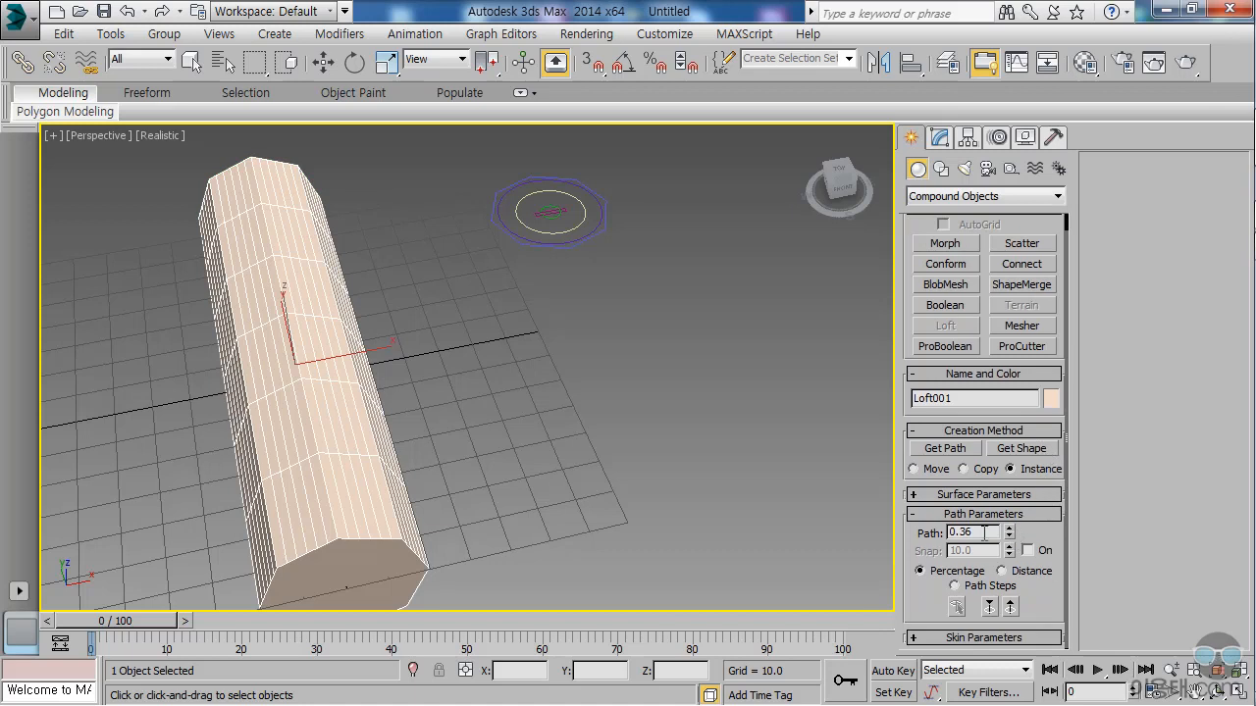
{"action": "left_click_drag", "start_coordinate": [971, 533], "coordinate": [939, 533]}
{"action": "type", "text": "0"}
{"action": "key", "text": "Return"}
{"action": "left_click", "coordinate": [1021, 450]}
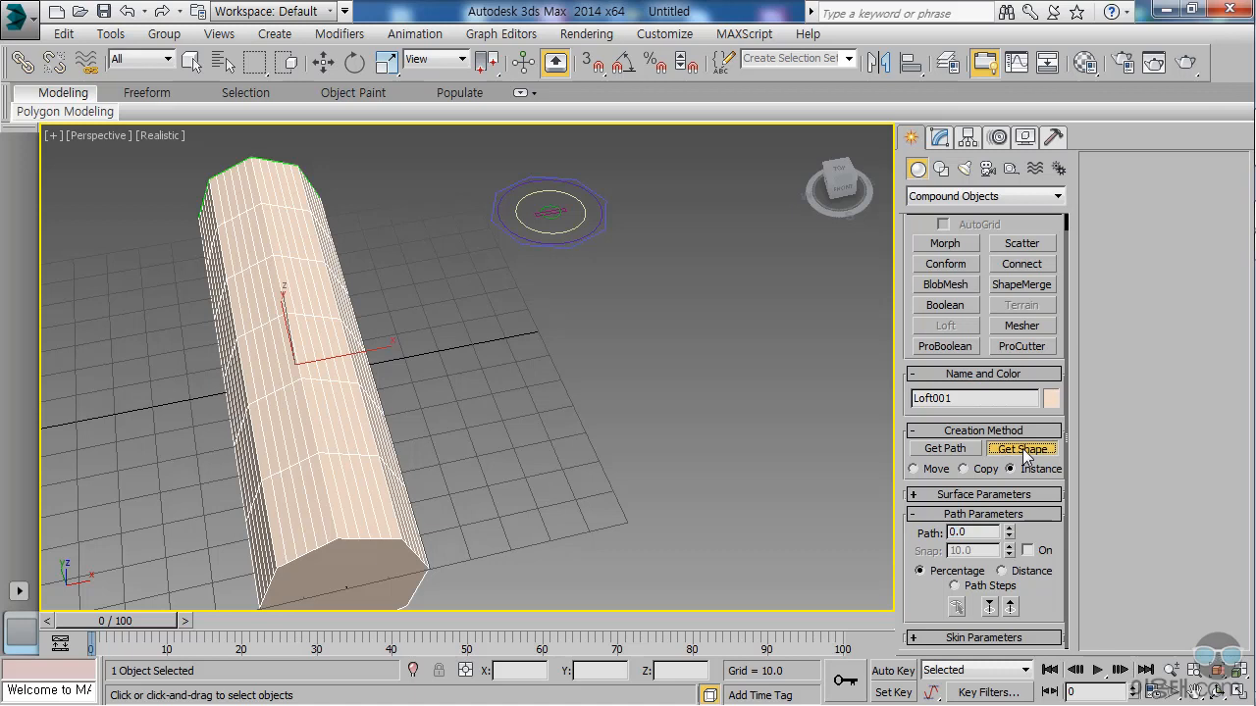
{"action": "left_click", "coordinate": [499, 215]}
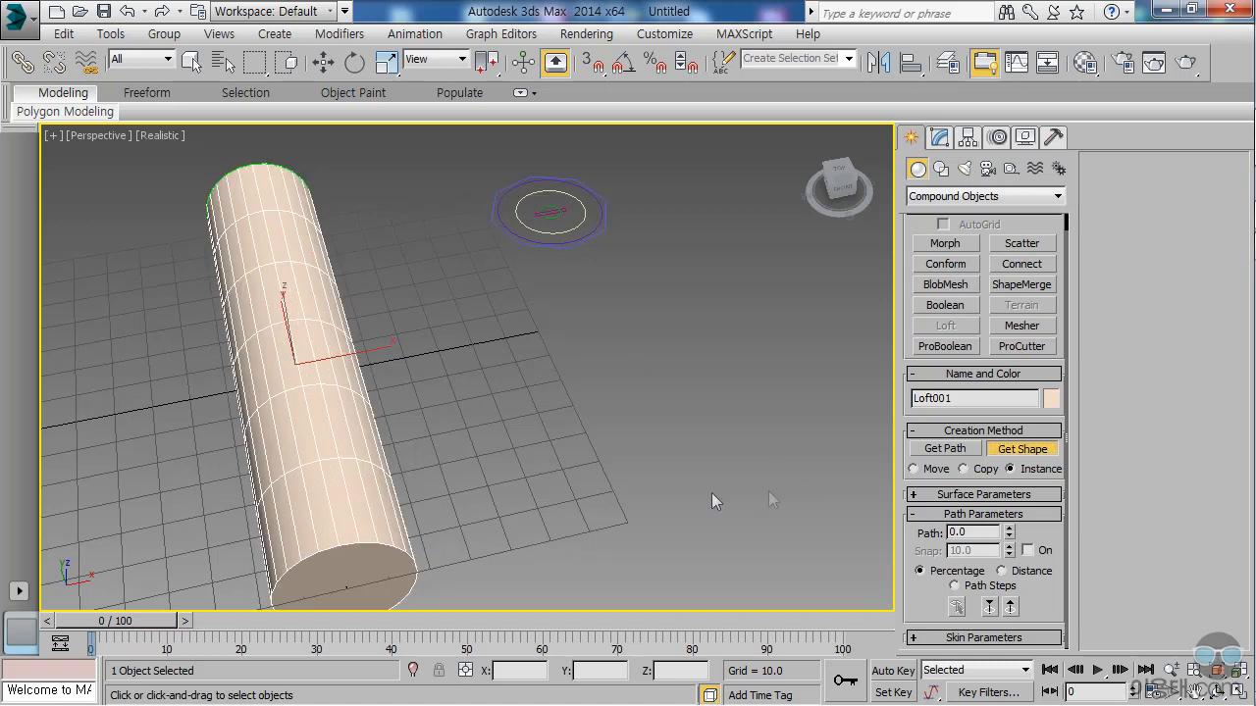
Set the loft's path position to 30 percent and undo the circle's replacement of the octagon.
{"action": "left_click", "coordinate": [977, 533]}
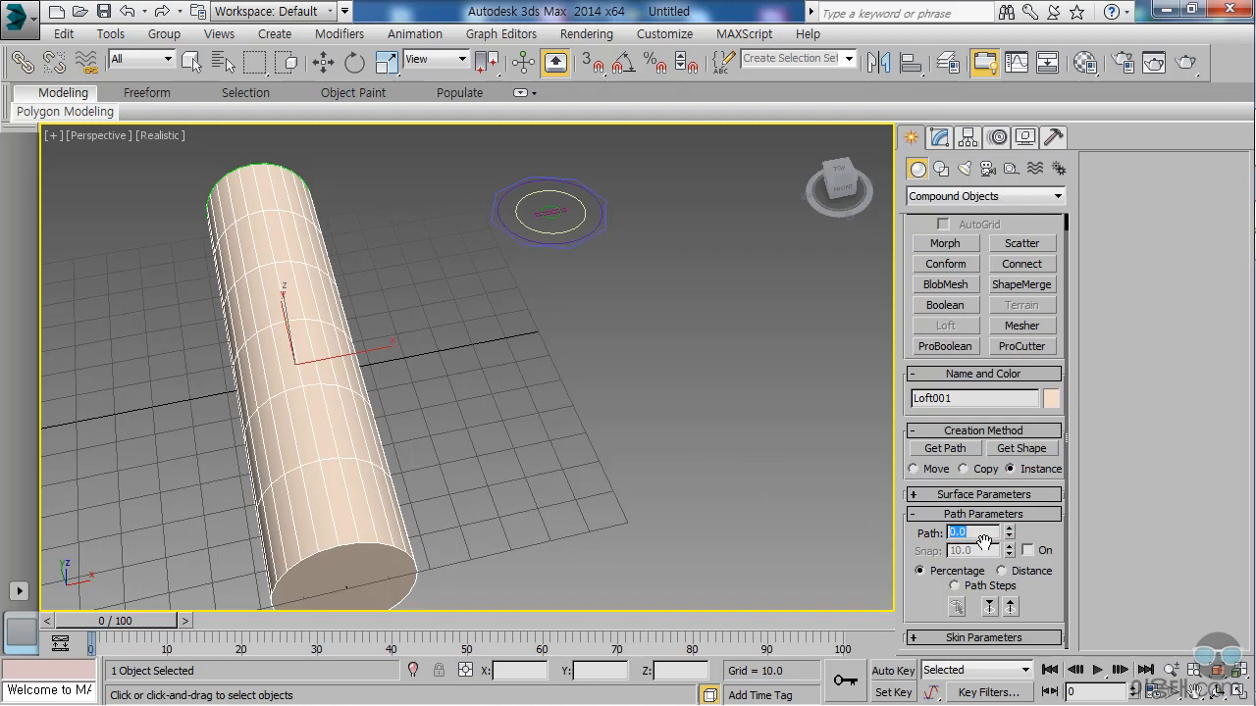
{"action": "type", "text": "30"}
{"action": "key", "text": "Return"}
{"action": "key", "text": "ctrl+z"}
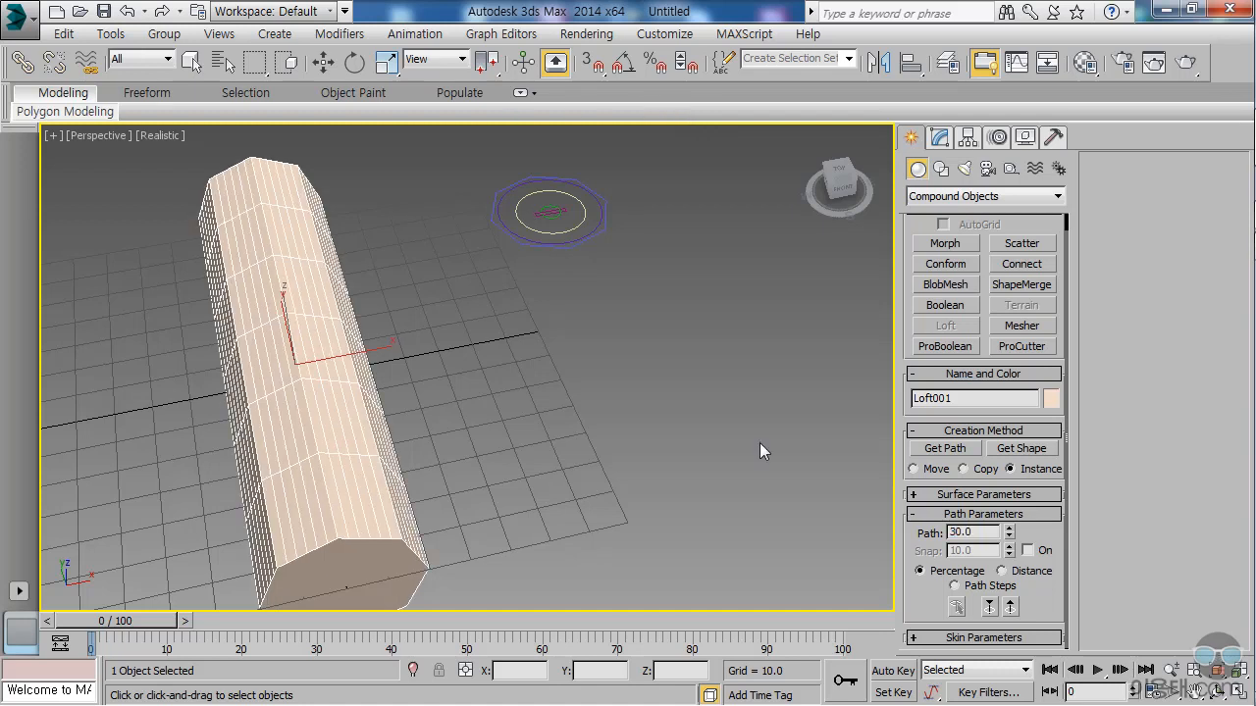
Undo the loft's creation and rebuild it along the straight line with the octagon as its shape.
{"action": "key", "text": "ctrl+z"}
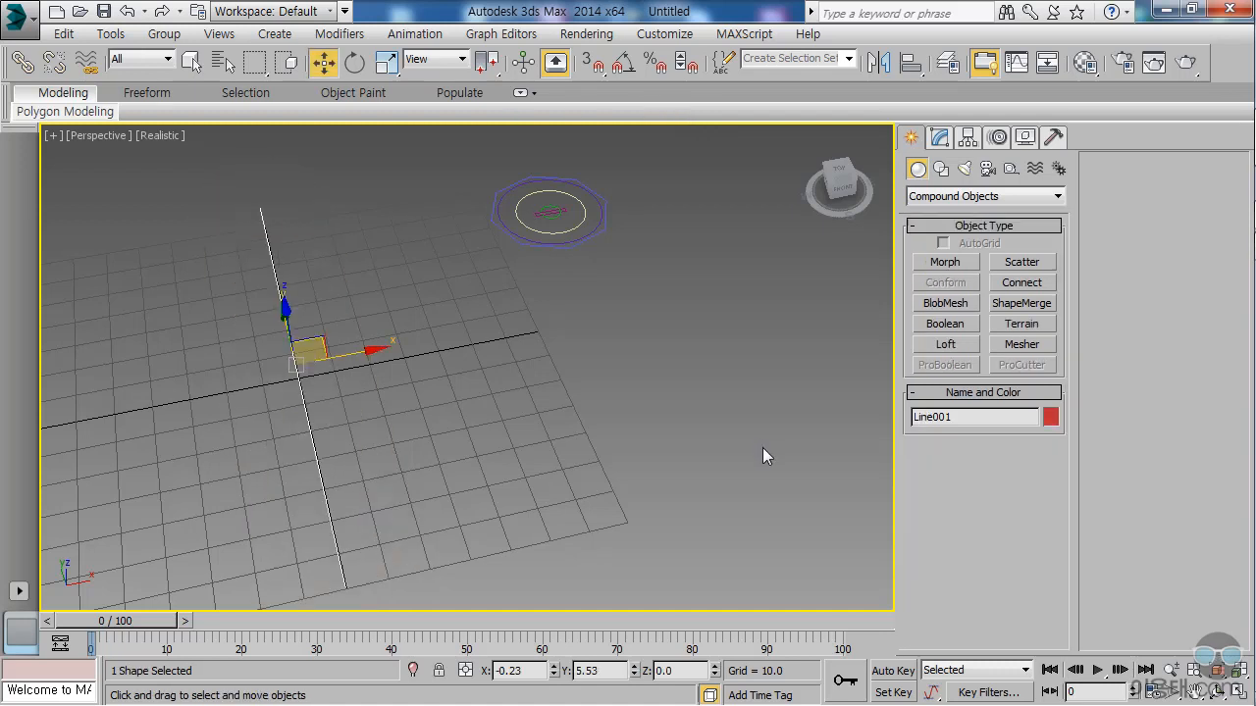
{"action": "left_click", "coordinate": [948, 345]}
{"action": "left_click", "coordinate": [1022, 468]}
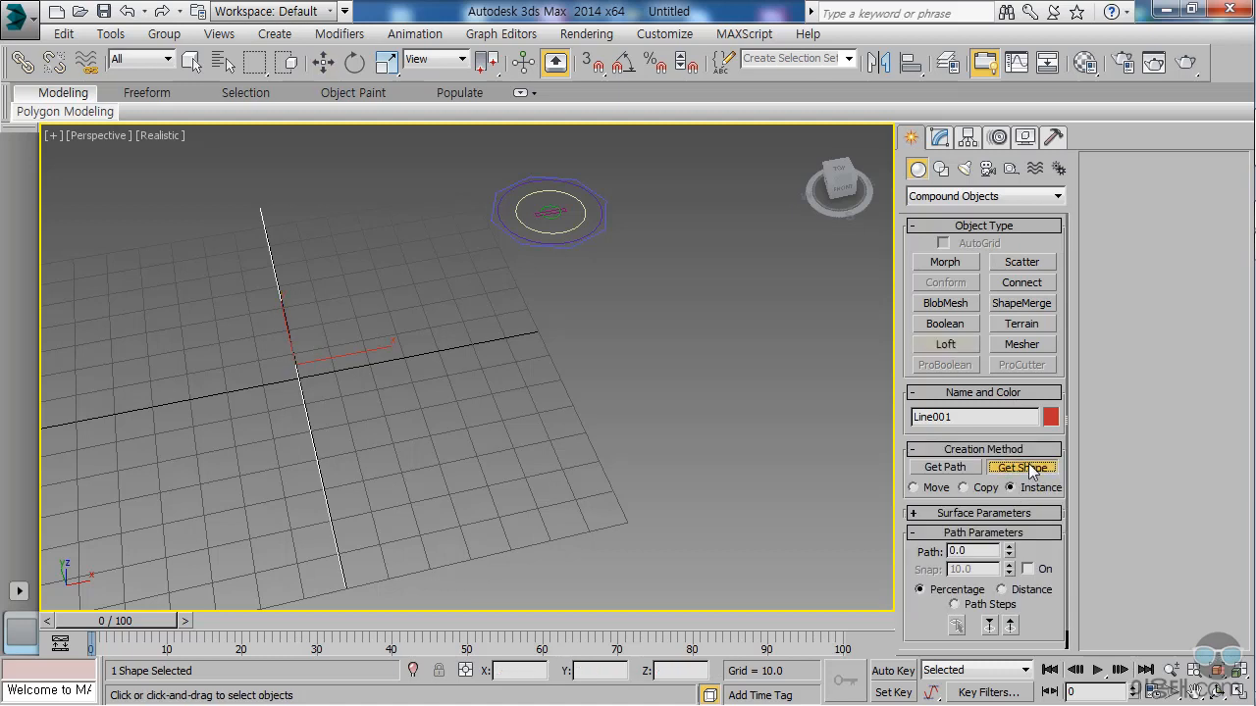
{"action": "left_click", "coordinate": [498, 215]}
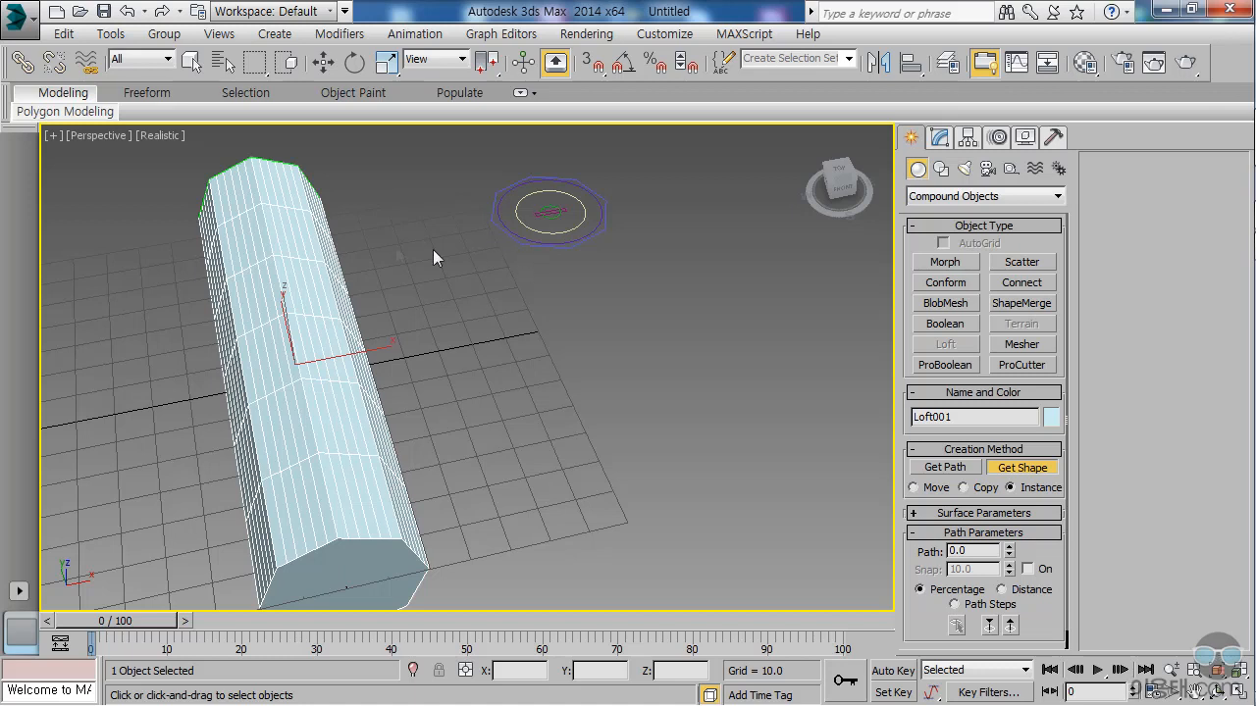
Add the octagon as the loft's cross-section at path position 30 percent.
{"action": "left_click", "coordinate": [948, 552]}
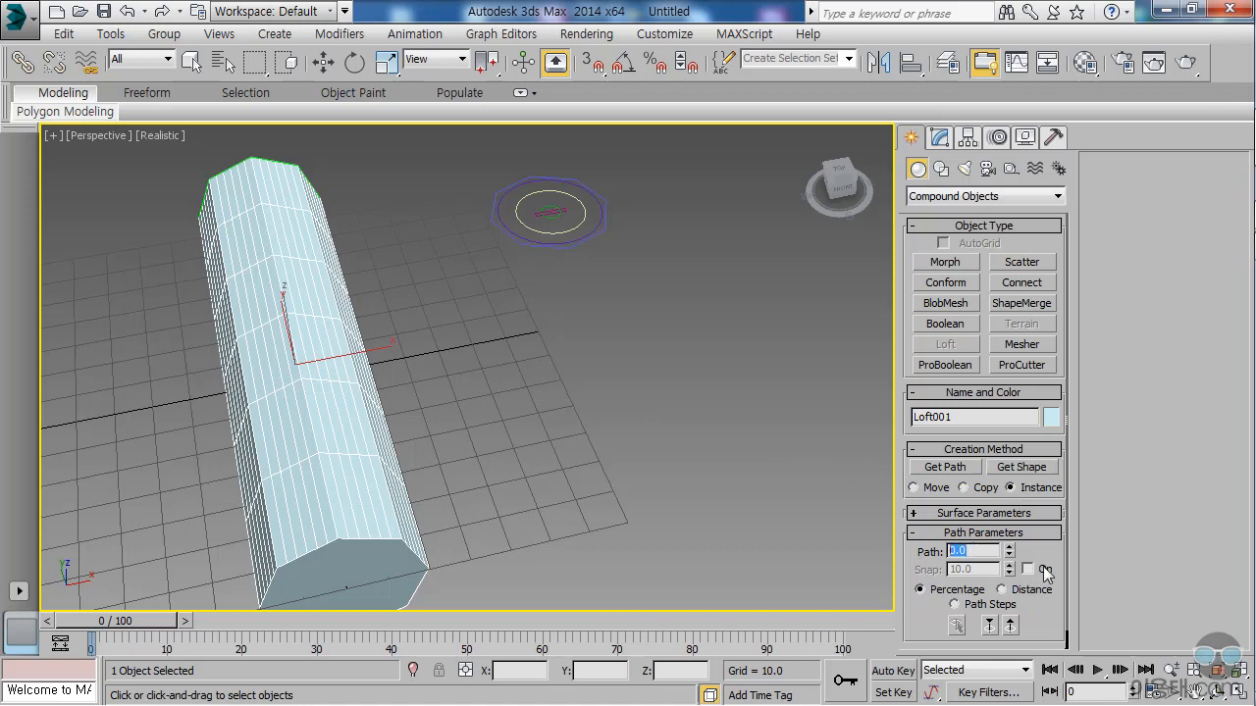
{"action": "type", "text": "30"}
{"action": "key", "text": "Return"}
{"action": "left_click", "coordinate": [1010, 469]}
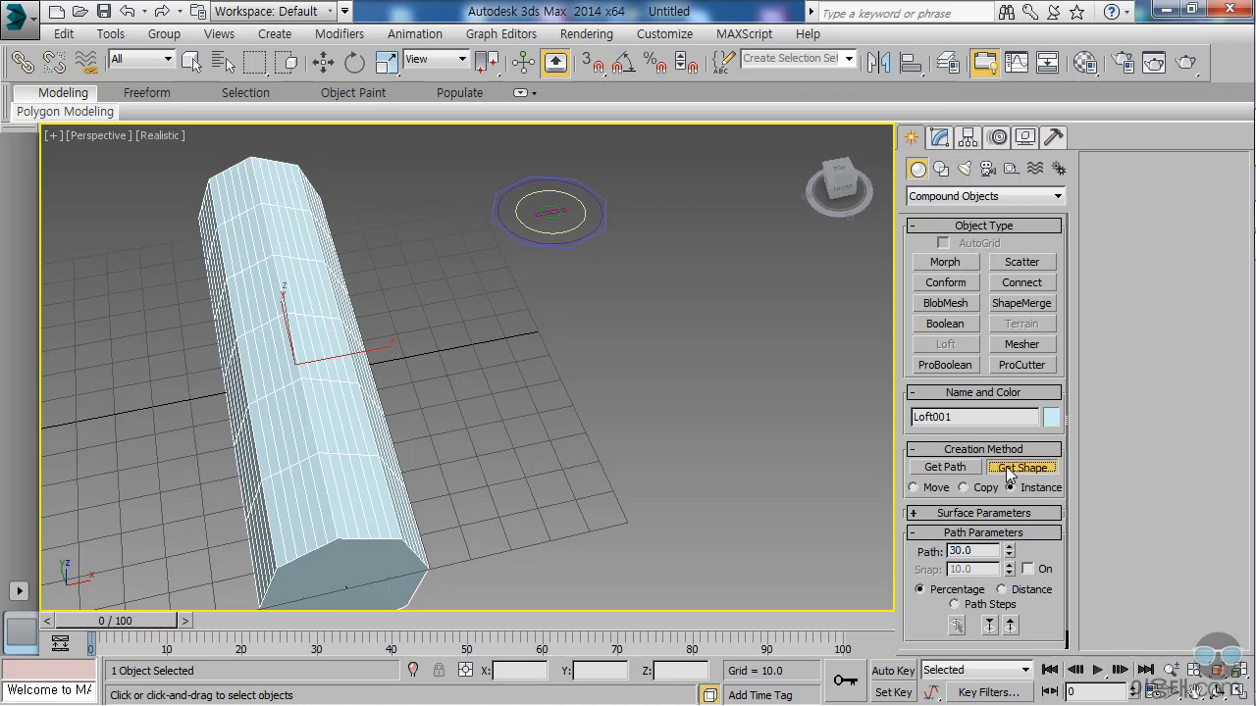
{"action": "left_click", "coordinate": [605, 230]}
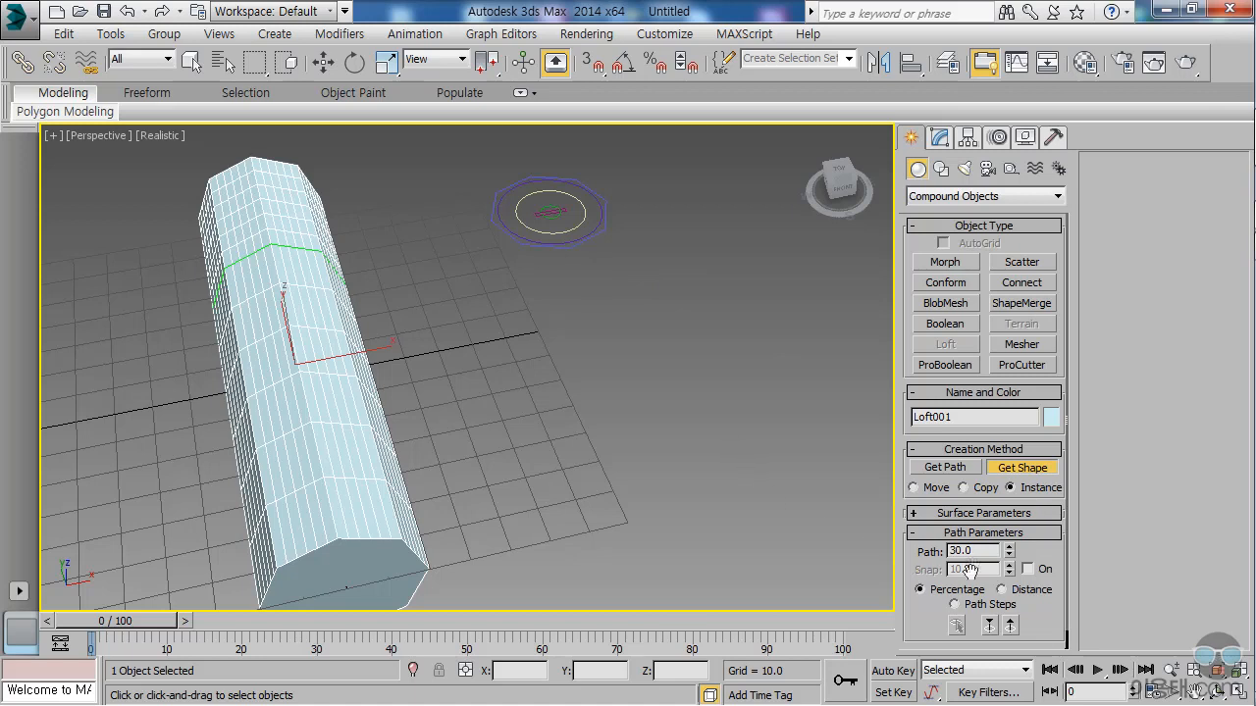
Add the largest circle as the loft's cross-section at path position 35 percent.
{"action": "left_click_drag", "start_coordinate": [983, 552], "coordinate": [896, 551]}
{"action": "type", "text": "35"}
{"action": "key", "text": "Return"}
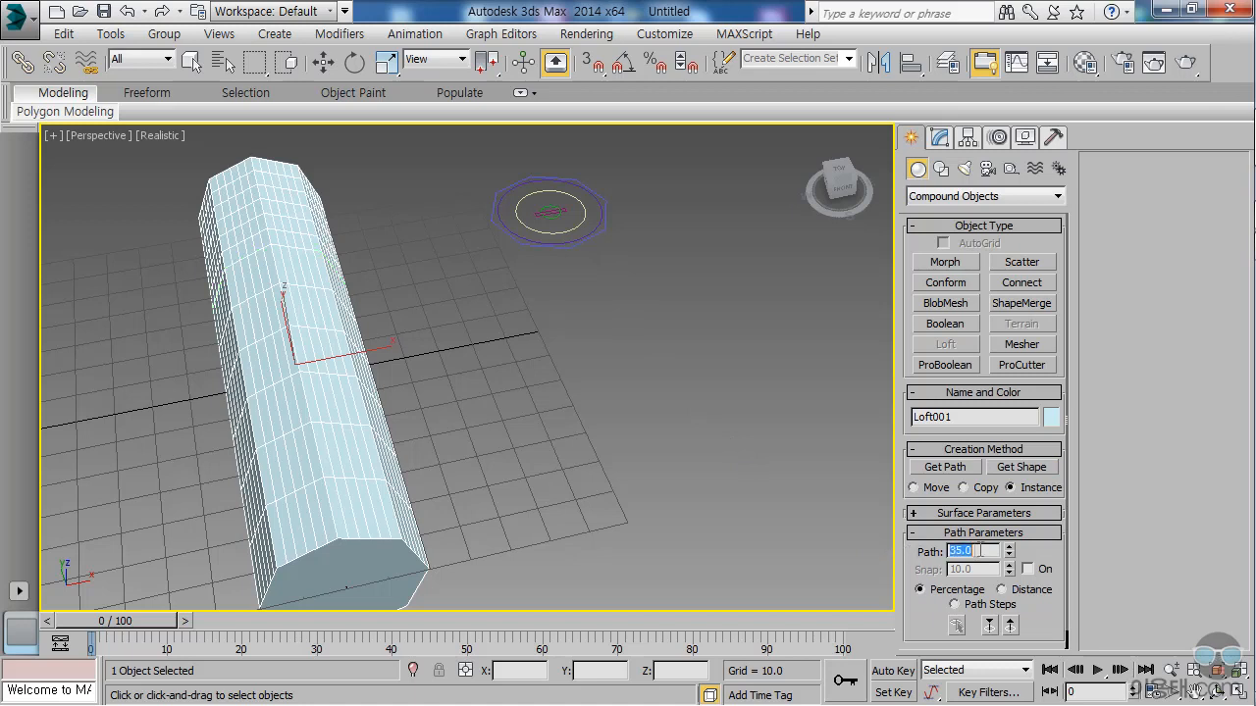
{"action": "left_click", "coordinate": [1016, 475]}
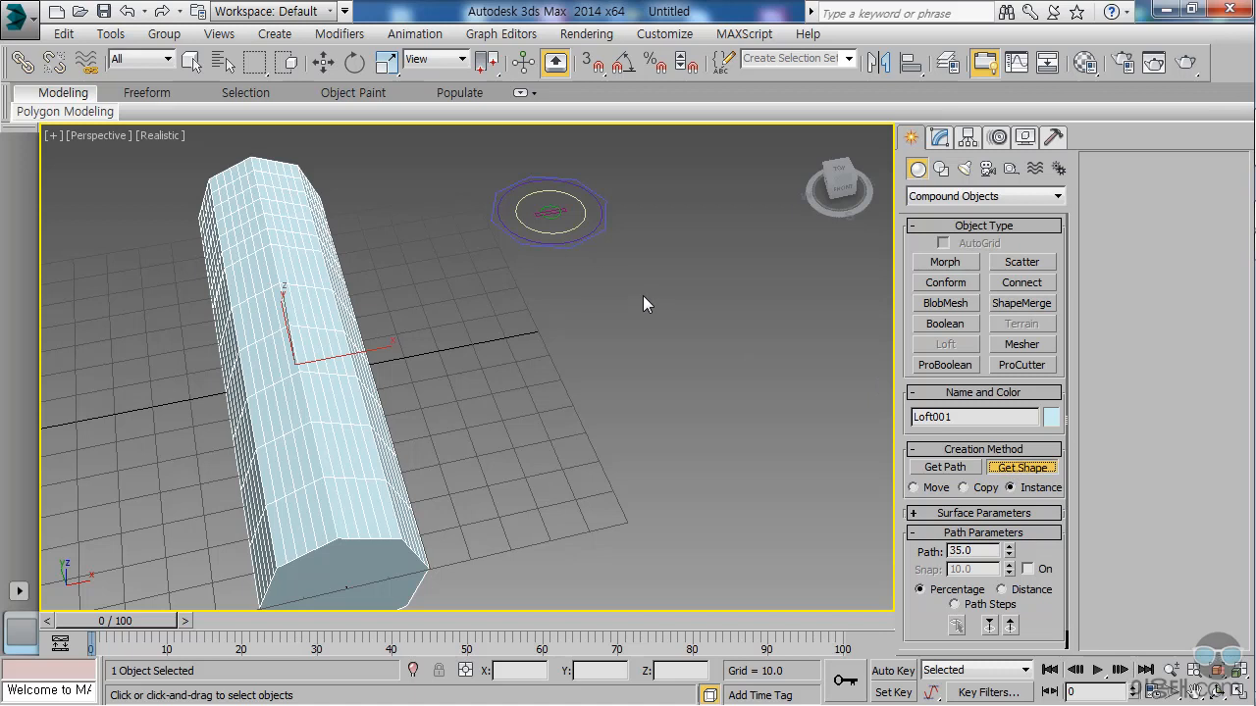
{"action": "left_click", "coordinate": [598, 222]}
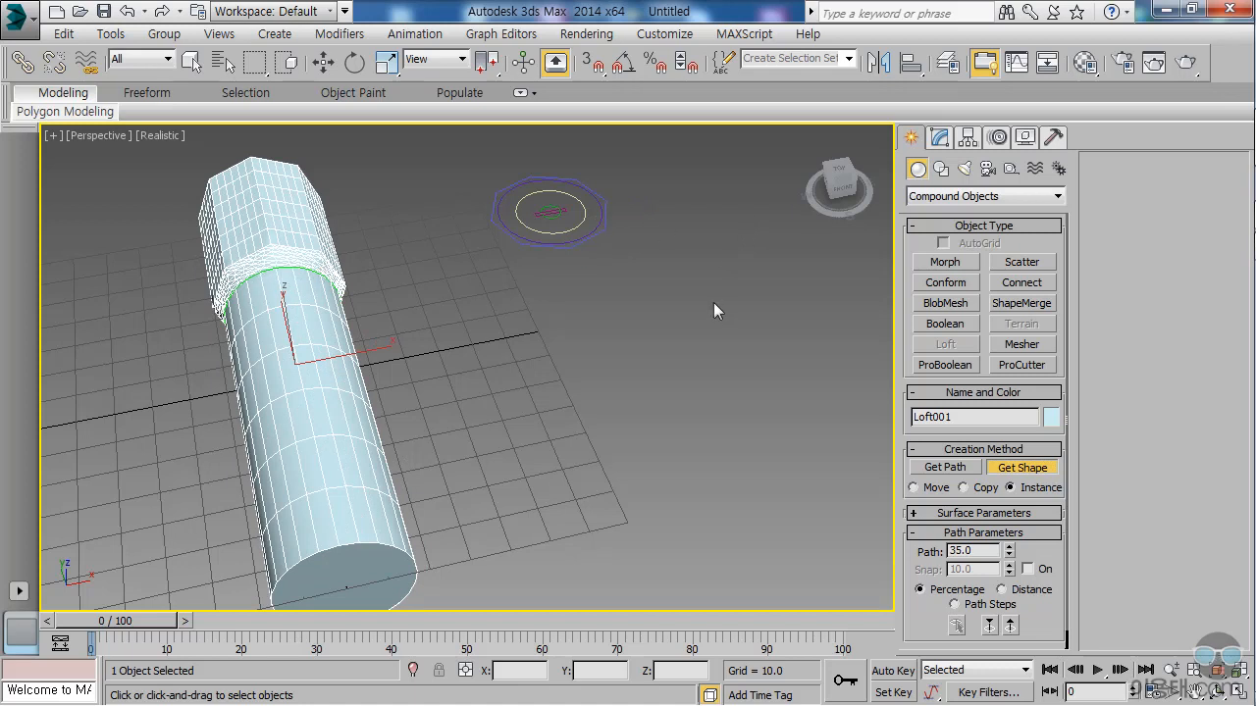
Add the octagon again as the loft's cross-section at path position 40 percent.
{"action": "middle_click_drag", "start_coordinate": [723, 301], "coordinate": [674, 261], "text": "alt"}
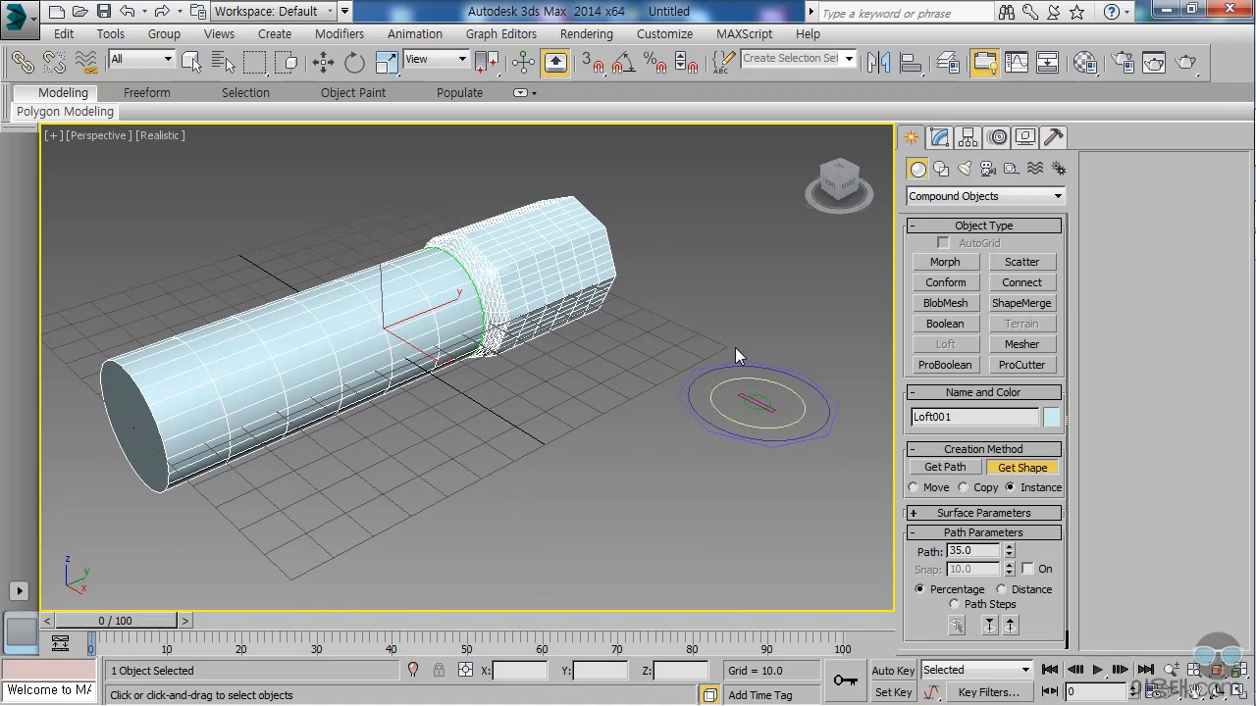
{"action": "left_click", "coordinate": [967, 551]}
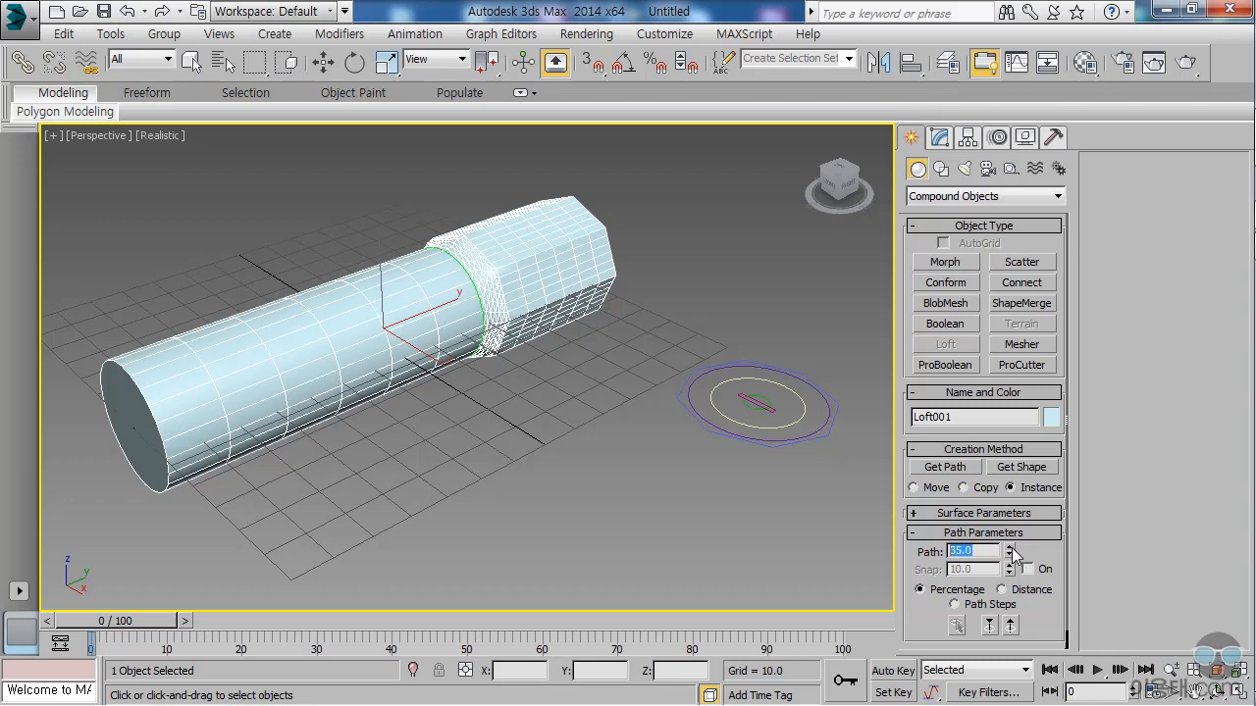
{"action": "type", "text": "40"}
{"action": "key", "text": "Return"}
{"action": "left_click", "coordinate": [1025, 468]}
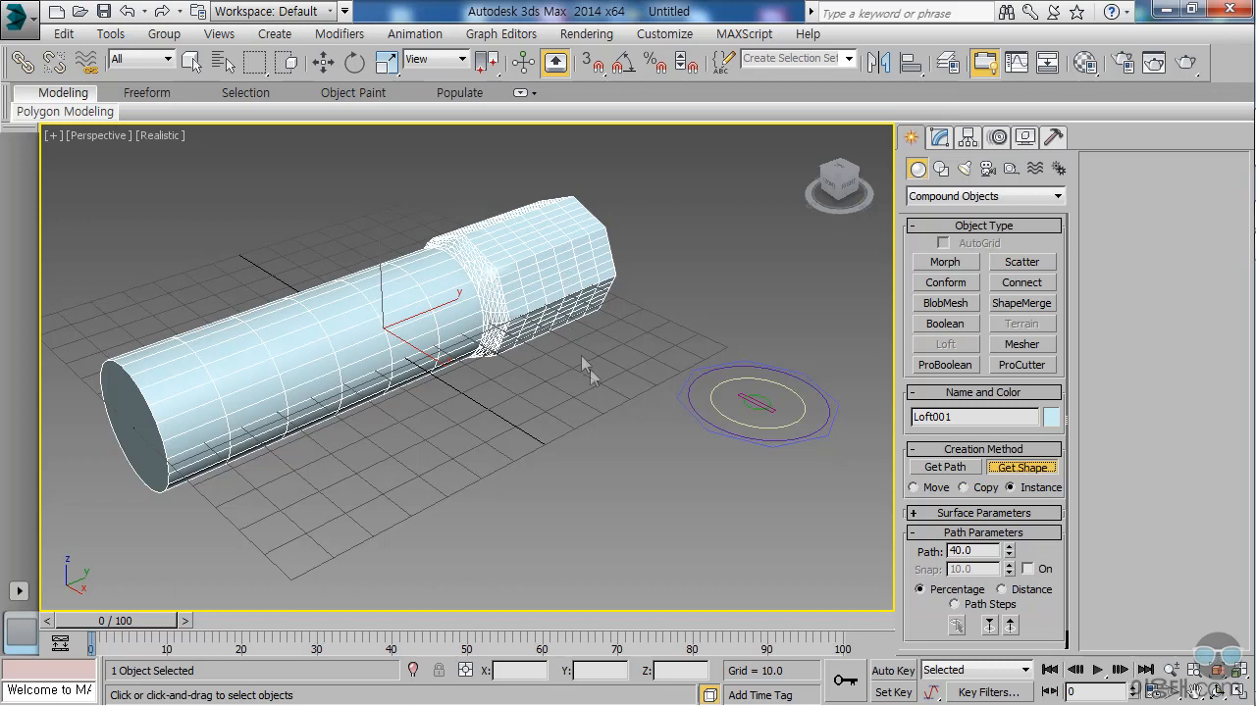
{"action": "left_click", "coordinate": [679, 401]}
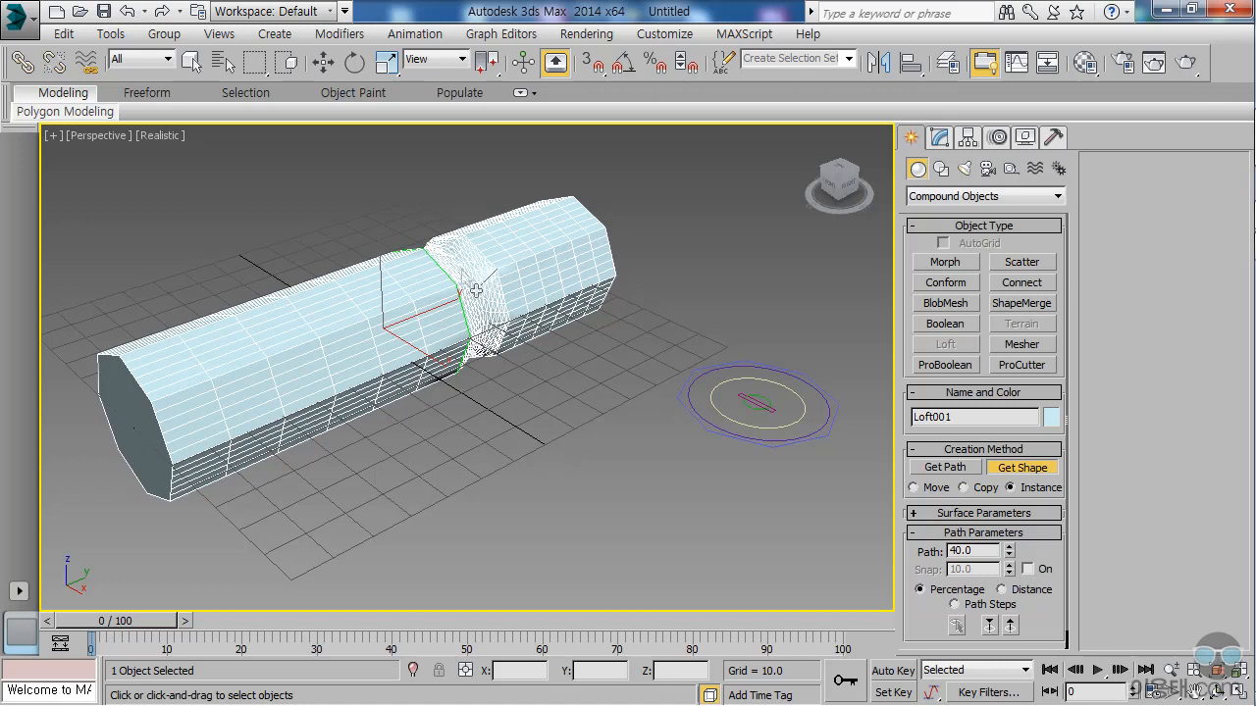
Add the medium circle as the loft's cross-section at path position 45 percent.
{"action": "left_click", "coordinate": [976, 551]}
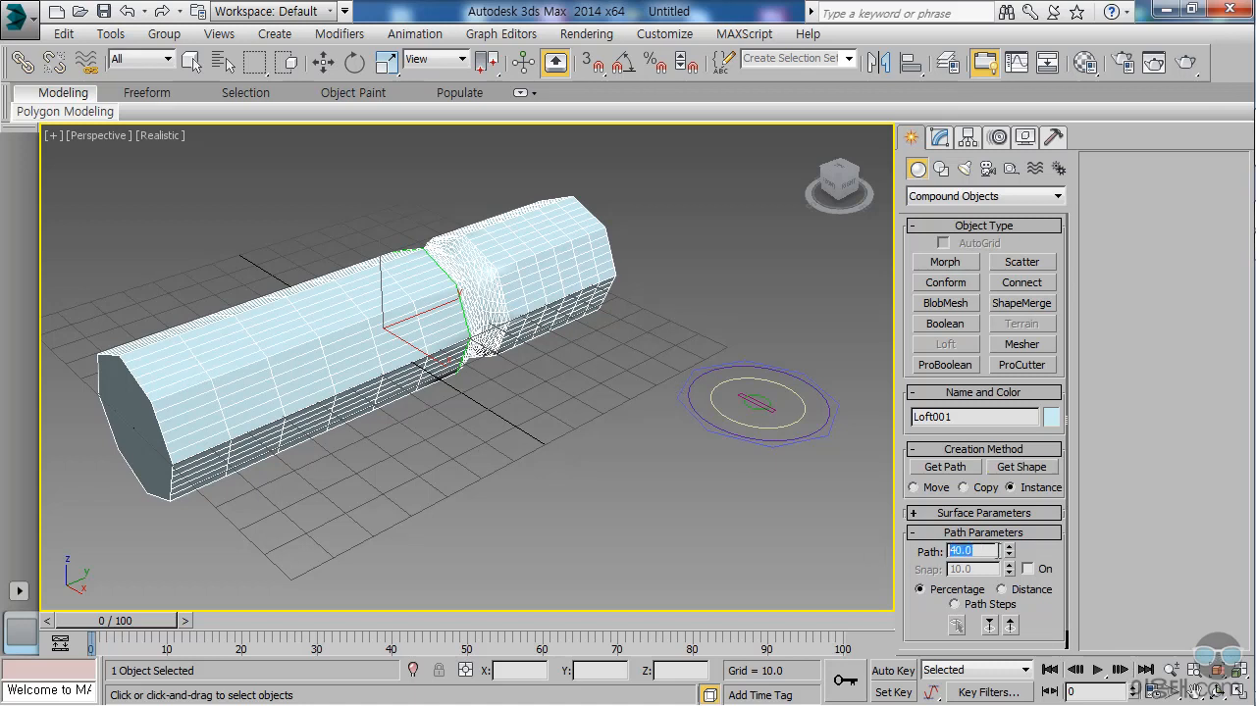
{"action": "type", "text": "45"}
{"action": "left_click", "coordinate": [1023, 468]}
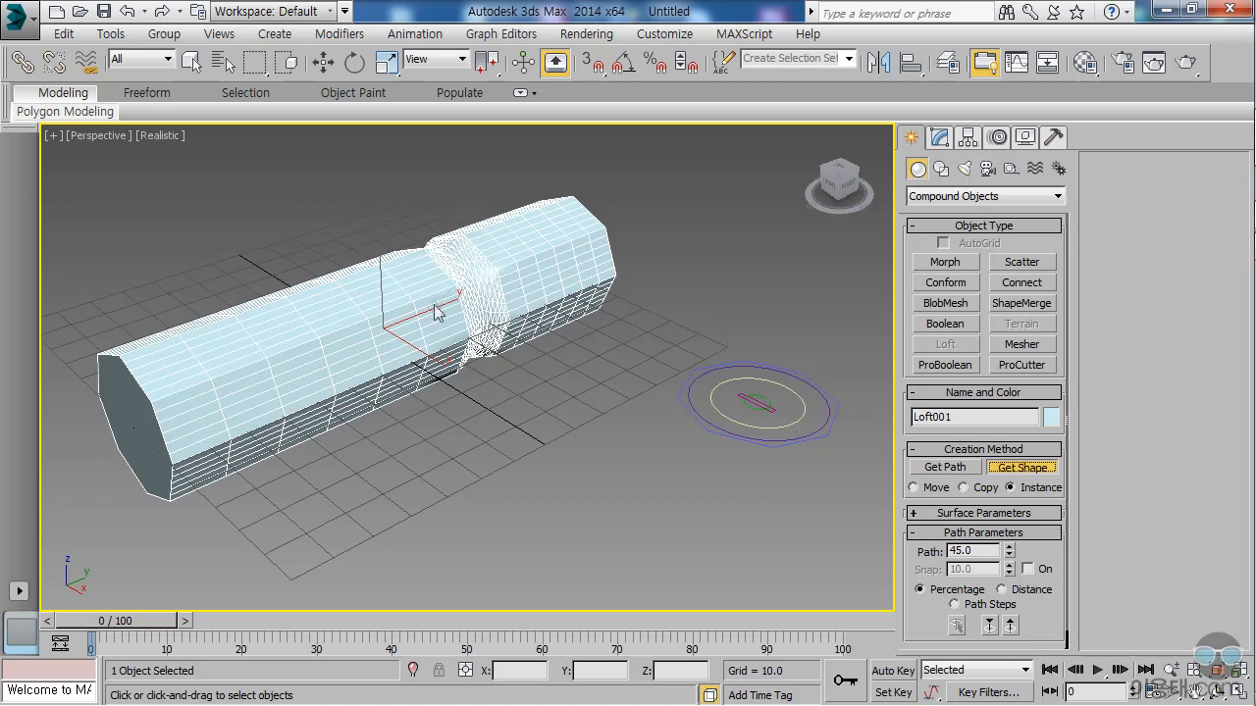
{"action": "left_click", "coordinate": [716, 406]}
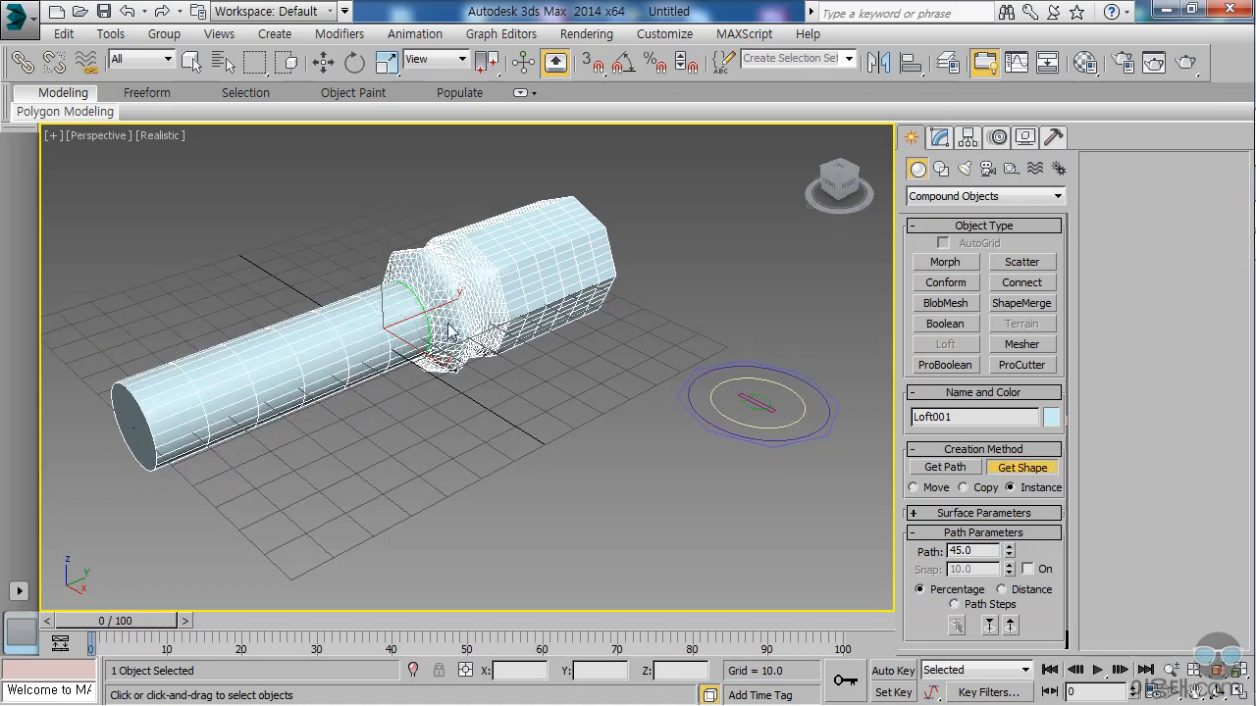
Add the smallest circle as the loft's cross-section at path position 46 percent.
{"action": "double_click", "coordinate": [961, 550]}
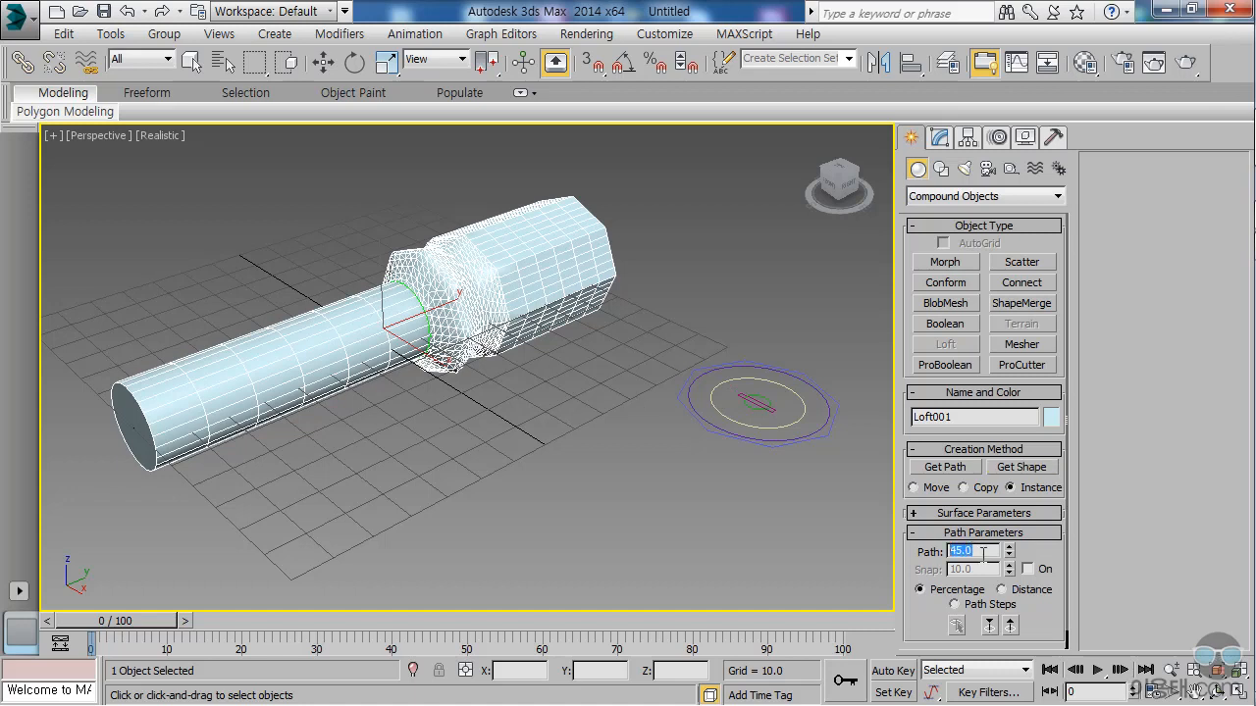
{"action": "type", "text": "46"}
{"action": "left_click", "coordinate": [1008, 471]}
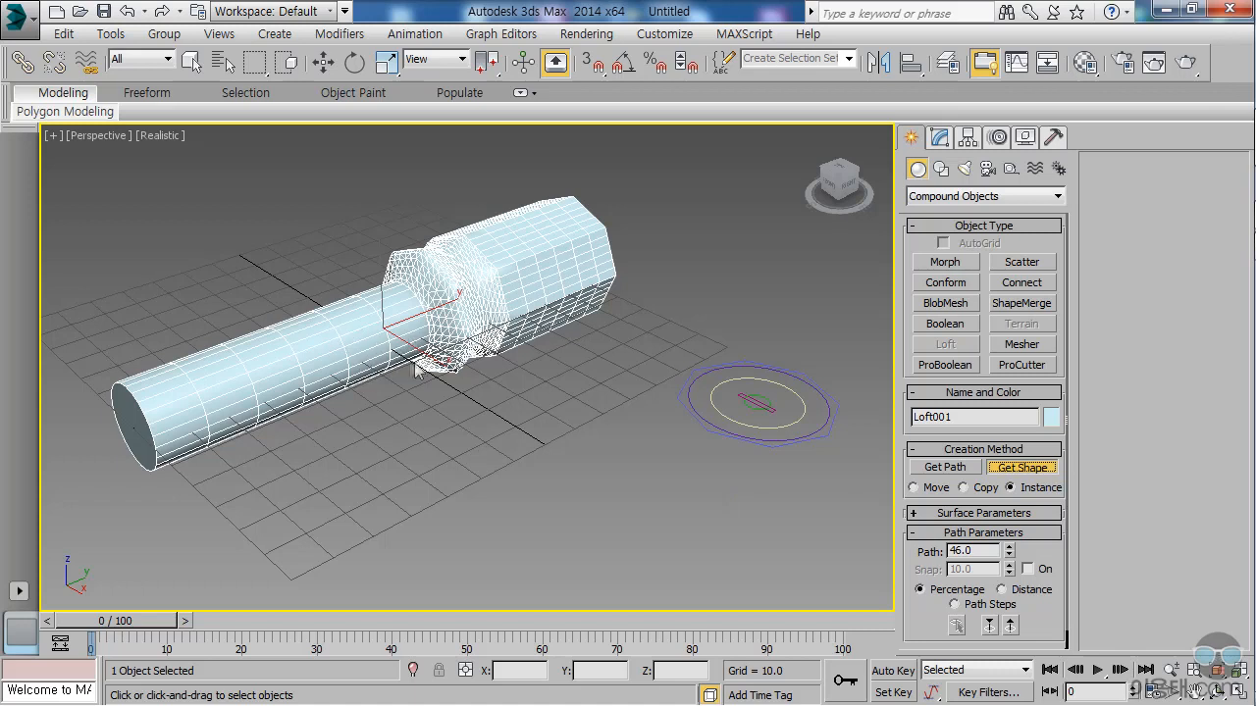
{"action": "left_click", "coordinate": [749, 408]}
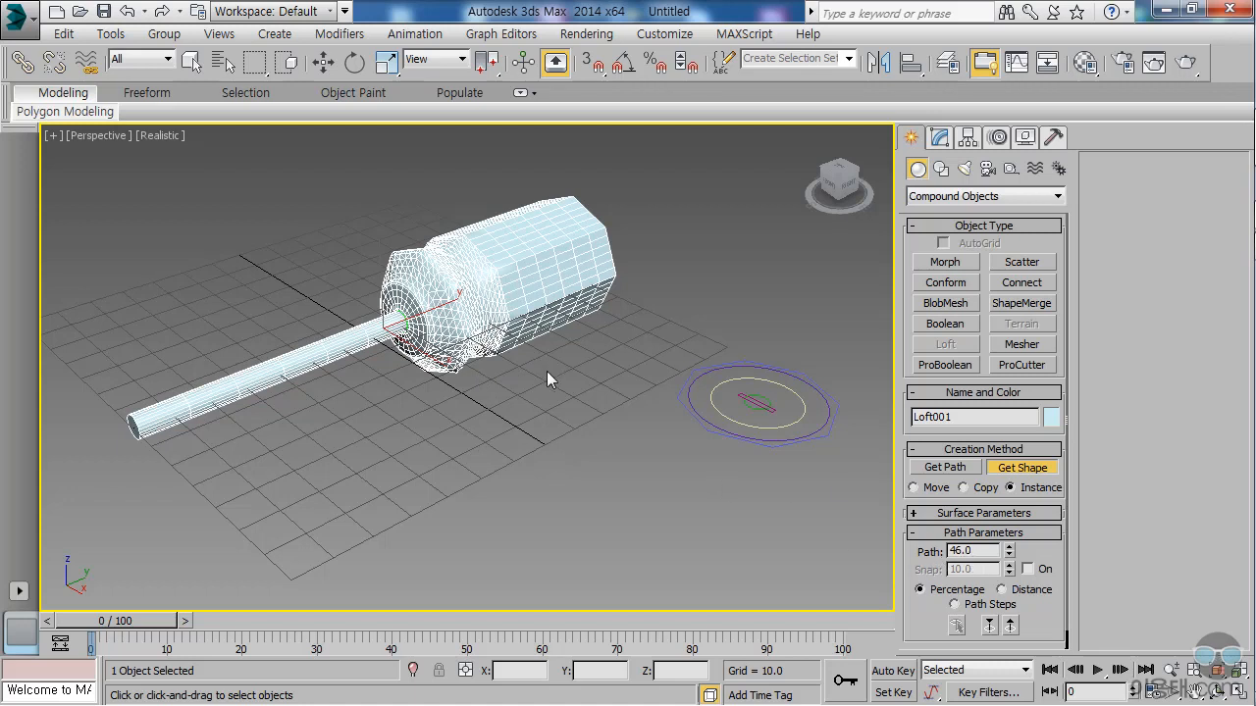
{"action": "double_click", "coordinate": [967, 550]}
{"action": "type", "text": "4"}
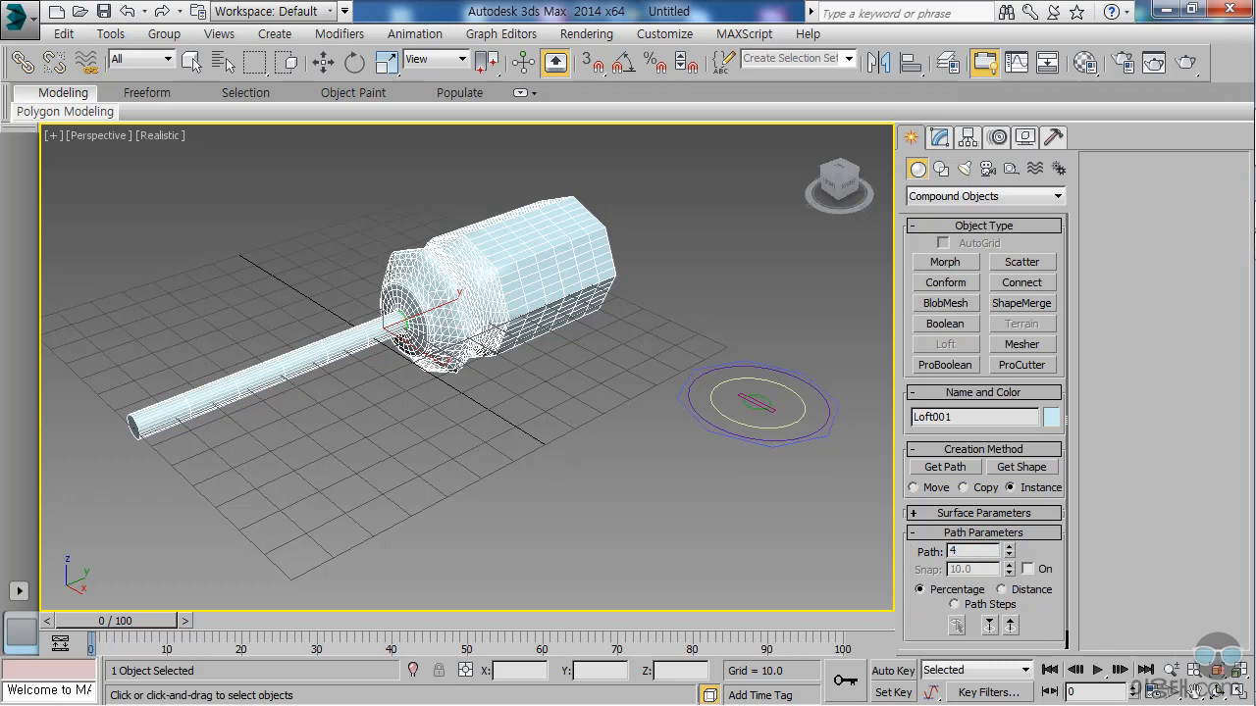
{"action": "type", "text": "7"}
{"action": "left_click", "coordinate": [1025, 468]}
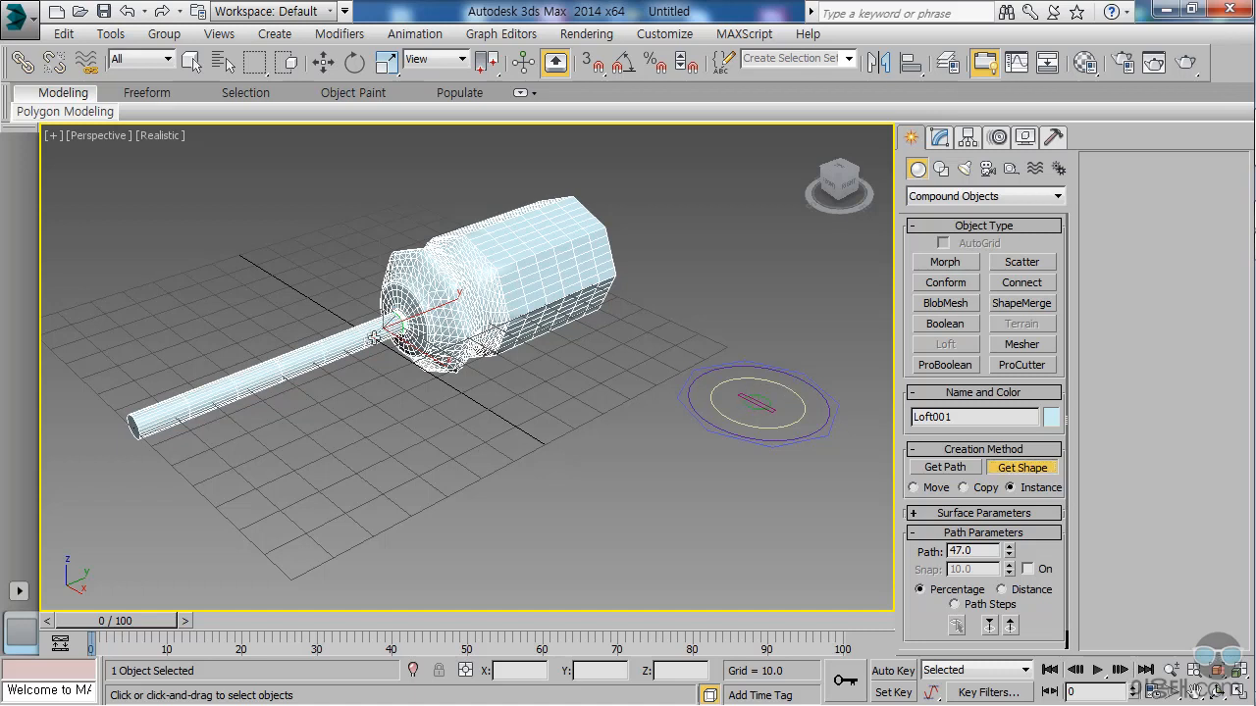
Add the smallest circle as the loft's cross-section at path position 96 percent.
{"action": "left_click_drag", "start_coordinate": [977, 551], "coordinate": [942, 550]}
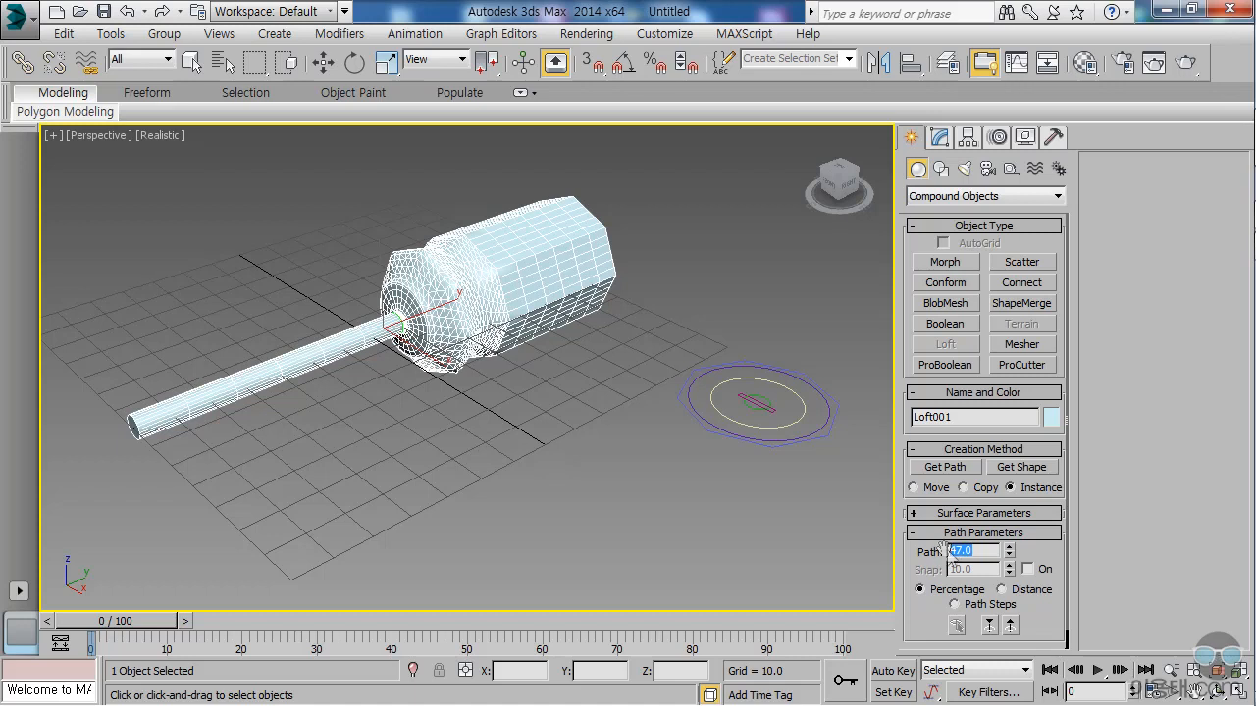
{"action": "type", "text": "96"}
{"action": "left_click", "coordinate": [1020, 468]}
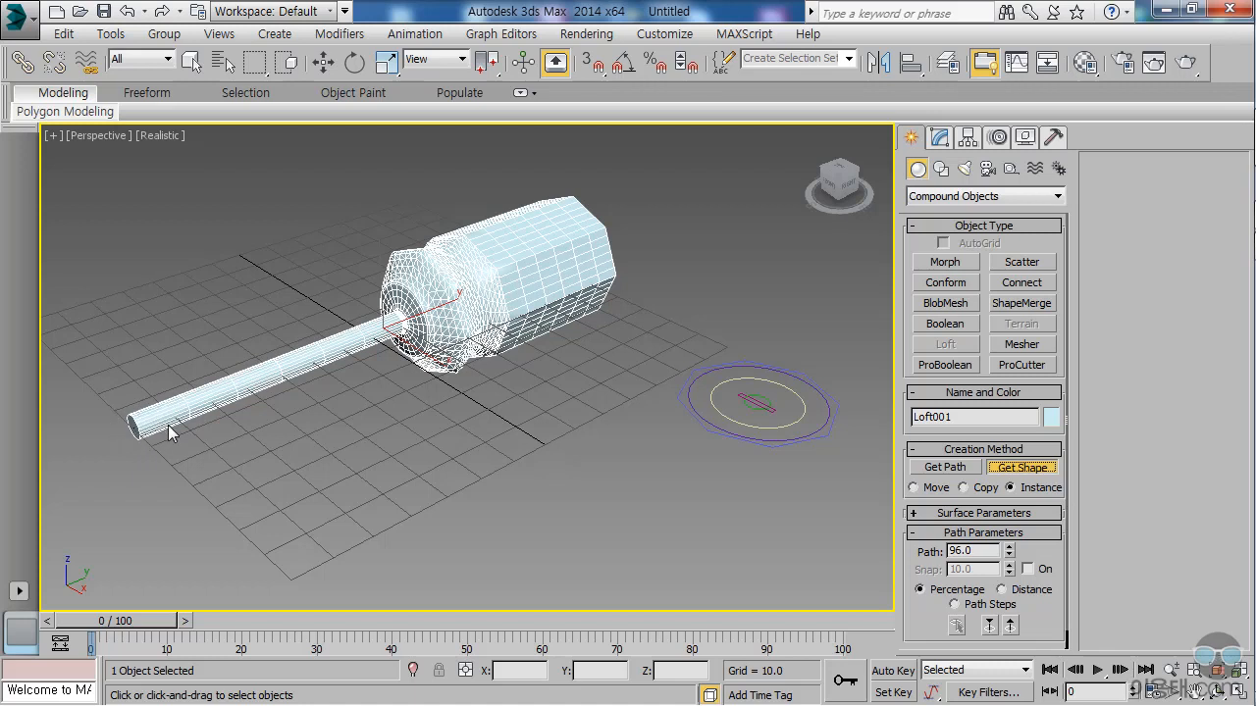
{"action": "left_click", "coordinate": [754, 403]}
Add the thin rectangle as the loft's final cross-section at path position 100 percent.
{"action": "double_click", "coordinate": [980, 551]}
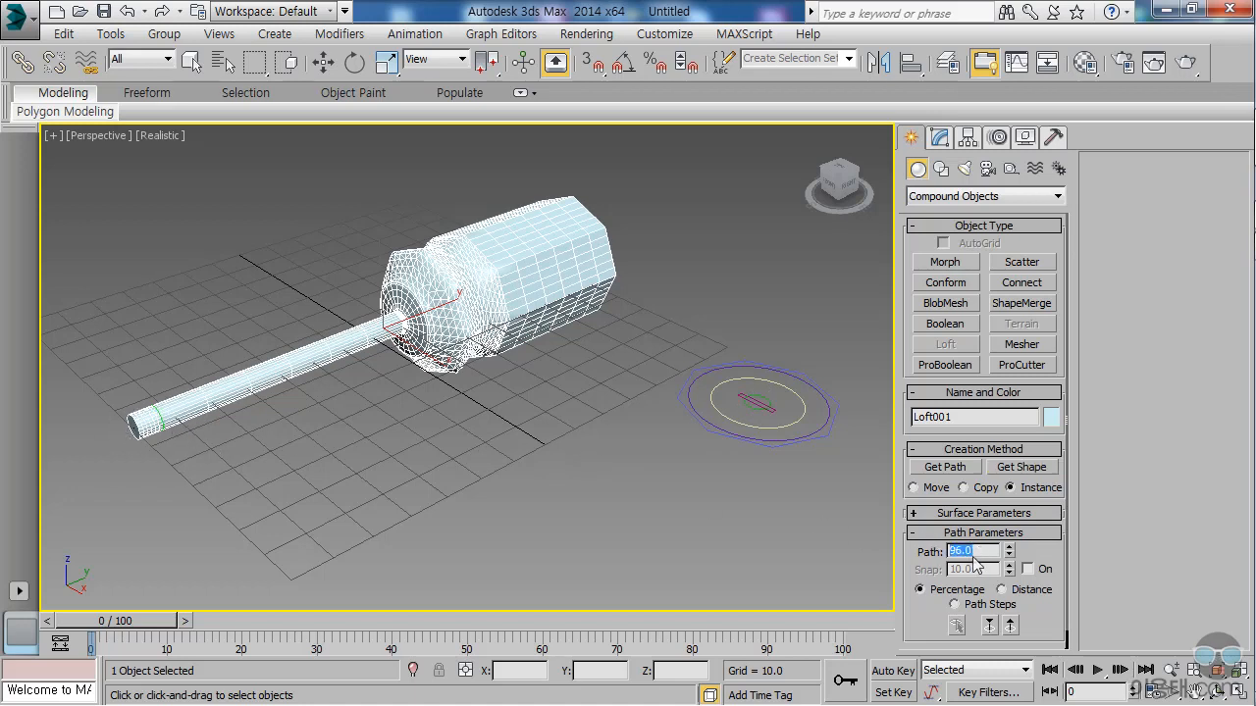
{"action": "type", "text": "100"}
{"action": "left_click", "coordinate": [1026, 468]}
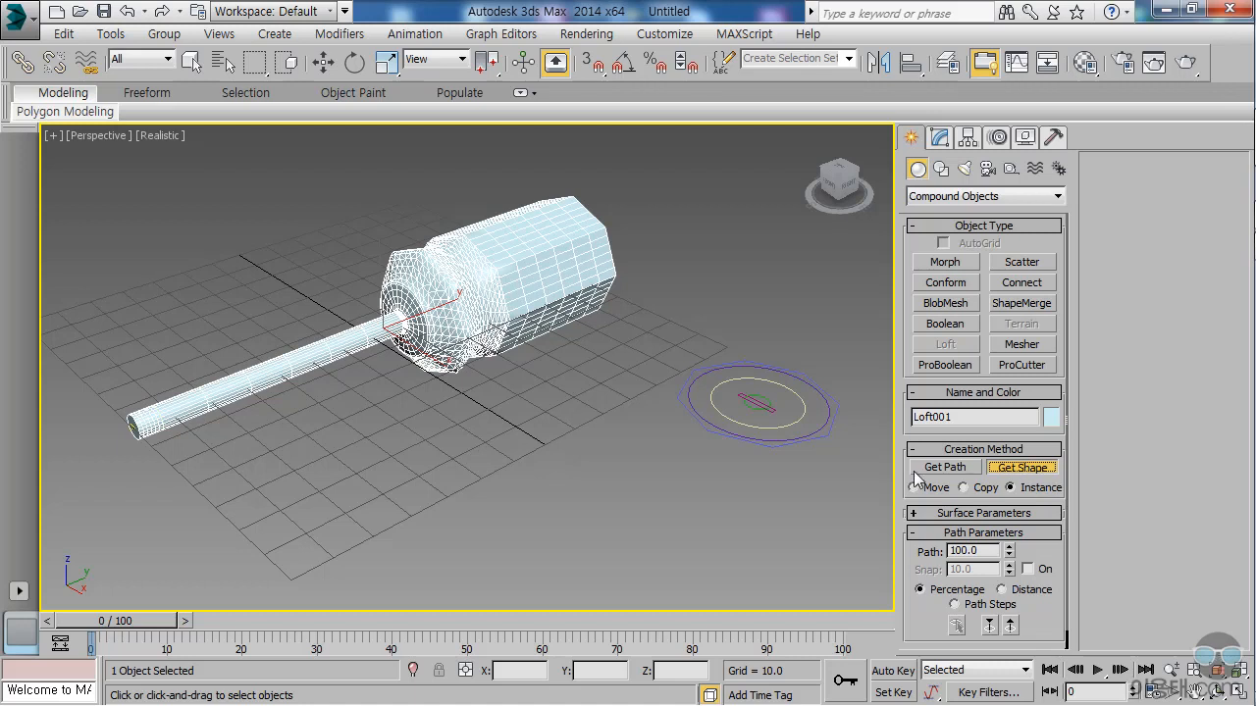
{"action": "left_click", "coordinate": [736, 392]}
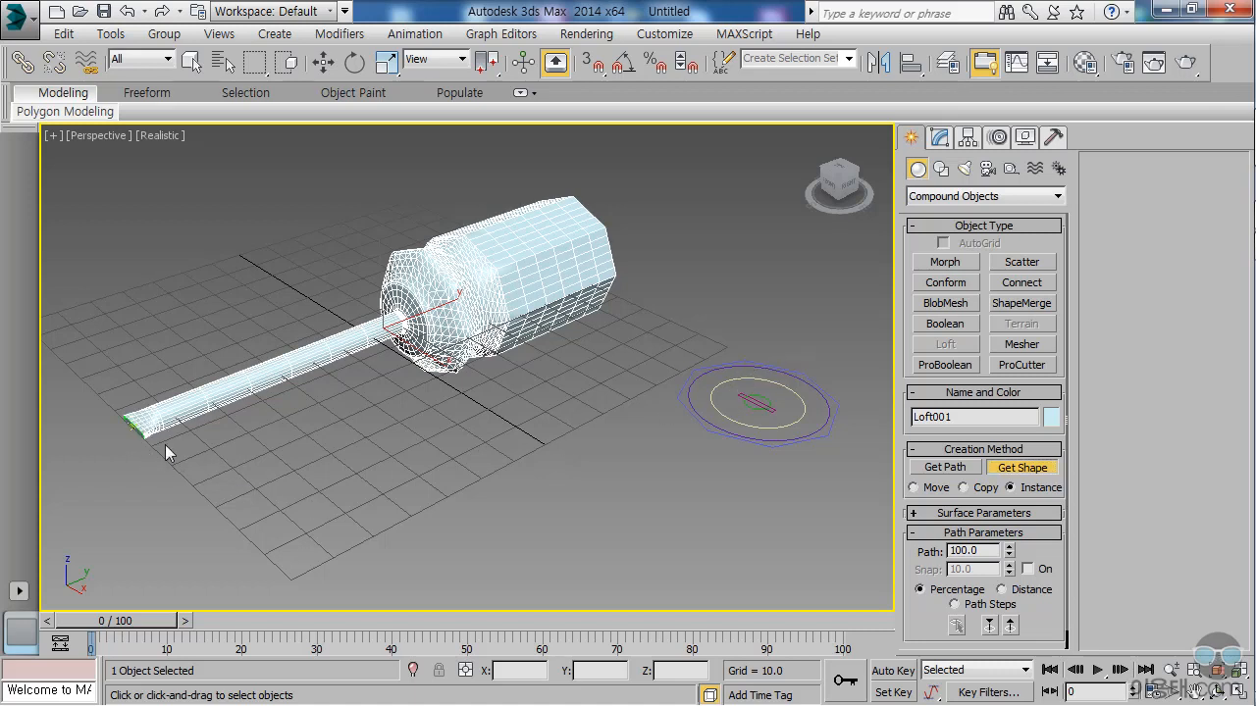
Try to rotate the whole loft object in the Perspective view.
{"action": "middle_click_drag", "start_coordinate": [214, 445], "coordinate": [311, 447], "text": "alt"}
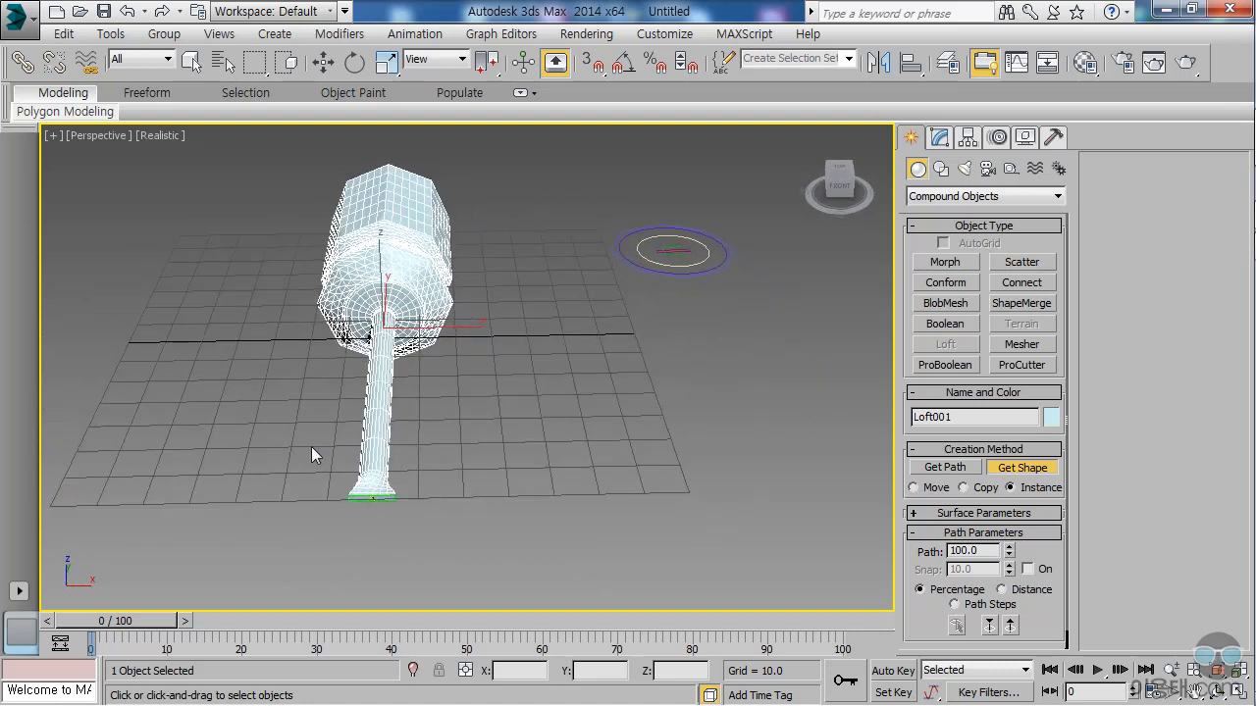
{"action": "scroll", "coordinate": [357, 512], "scroll_direction": "up", "scroll_amount": 5}
{"action": "mouse_move", "coordinate": [512, 346]}
{"action": "middle_mouse_down", "text": "alt"}
{"action": "mouse_move", "coordinate": [534, 373]}
{"action": "mouse_move", "coordinate": [529, 359]}
{"action": "middle_mouse_up", "text": "alt"}
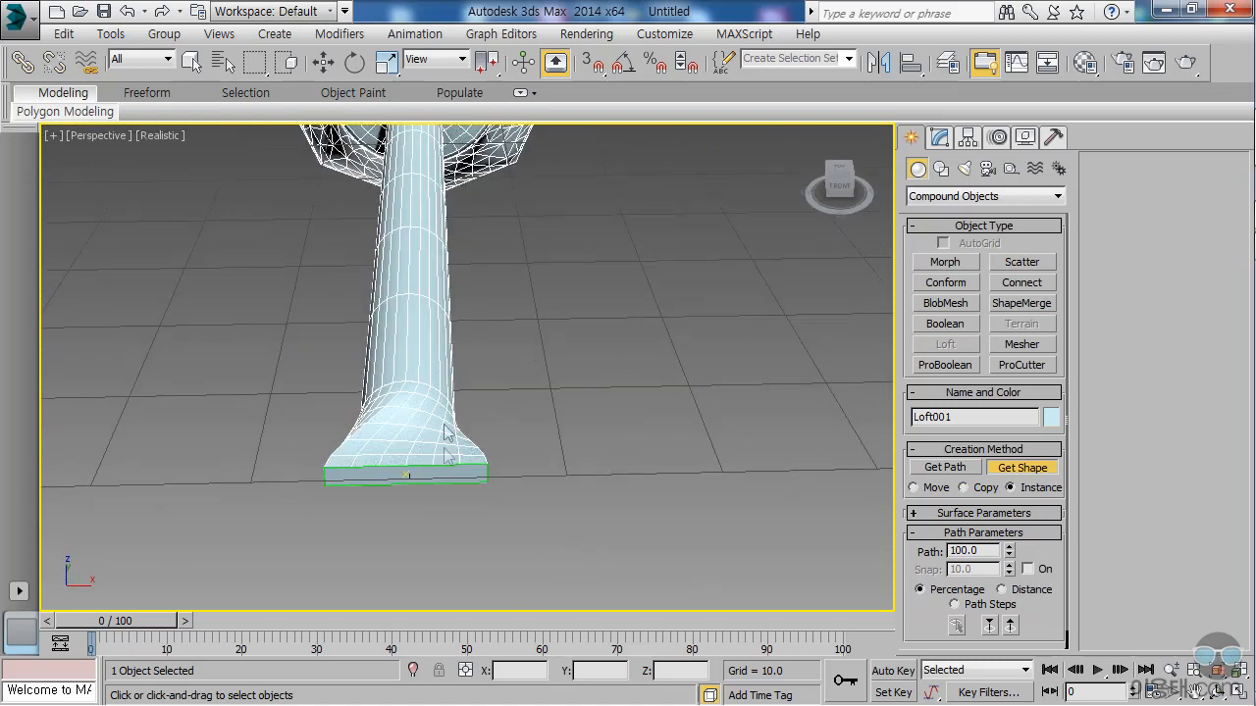
{"action": "left_click", "coordinate": [355, 62]}
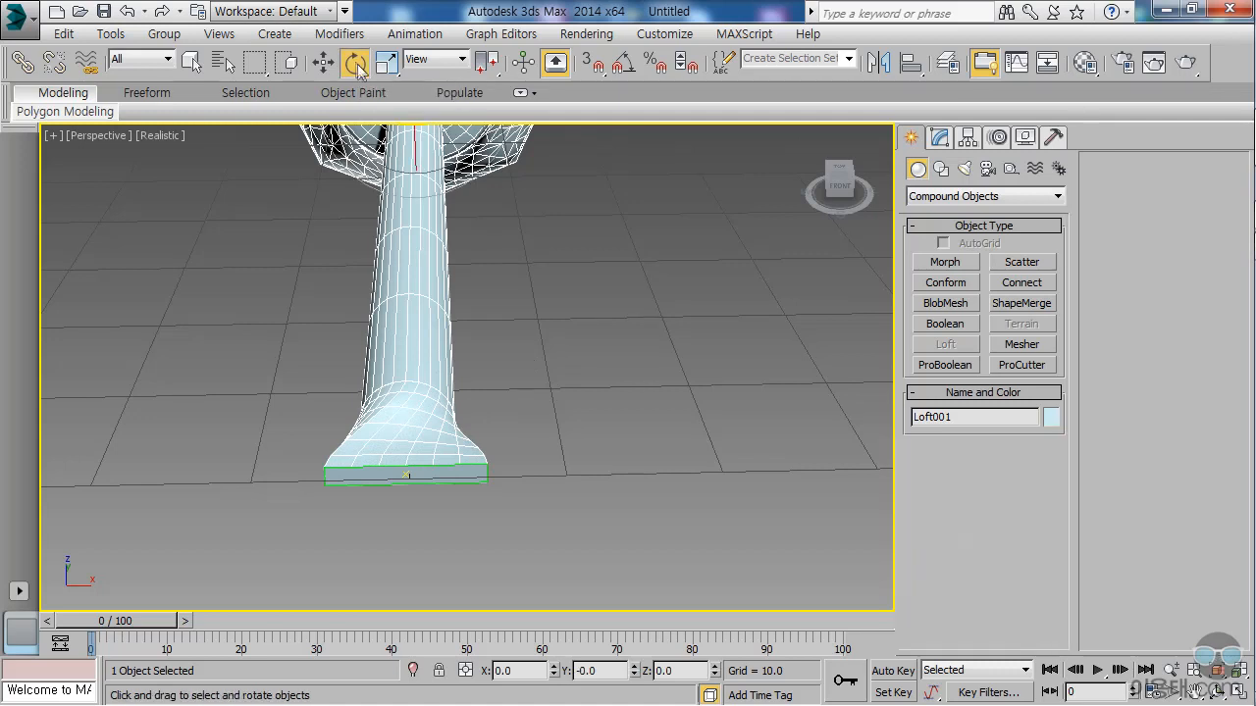
{"action": "left_click_drag", "start_coordinate": [427, 478], "coordinate": [434, 476]}
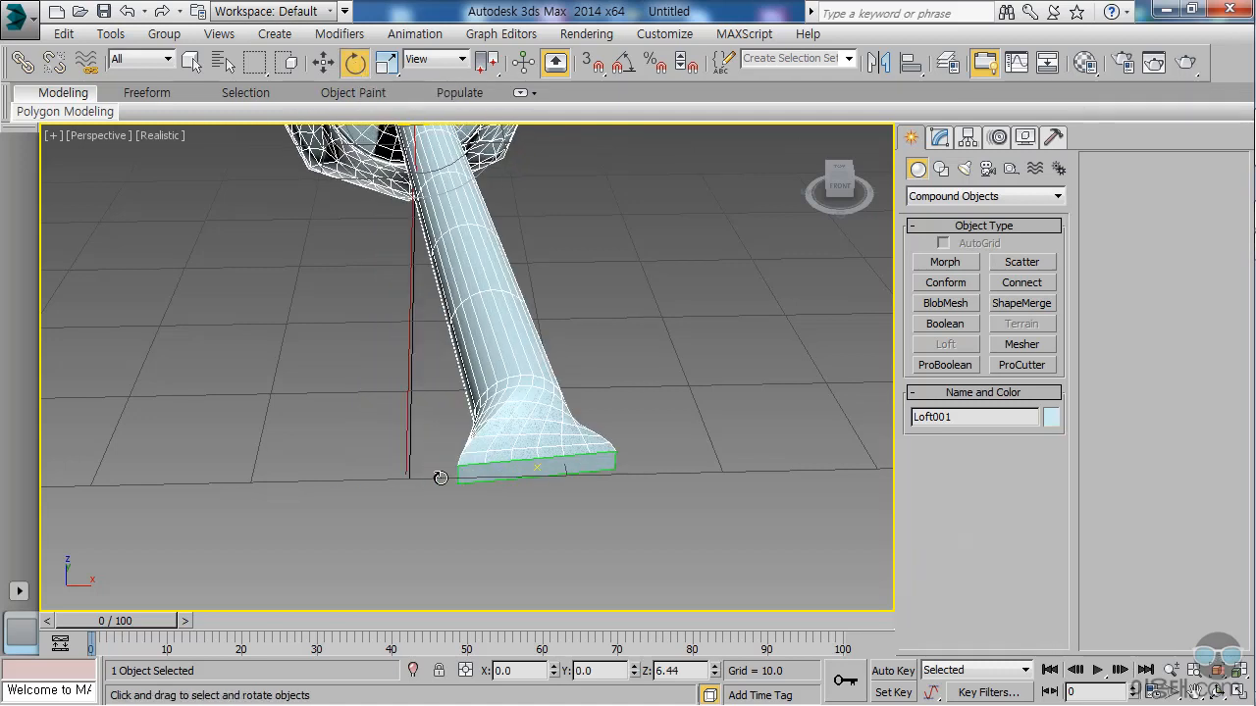
{"action": "right_click", "coordinate": [435, 476]}
{"action": "key", "text": "q"}
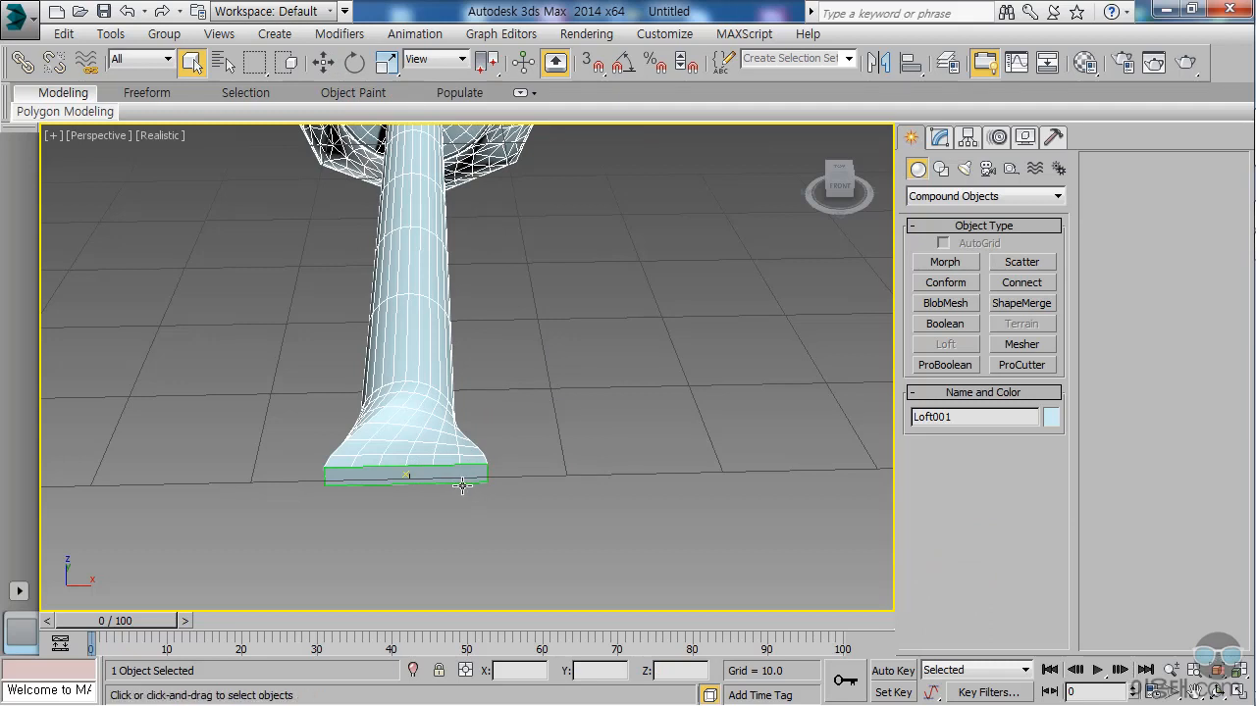
Enter the loft's Shape sub-object level for editing and open the Compare window.
{"action": "left_click", "coordinate": [939, 138]}
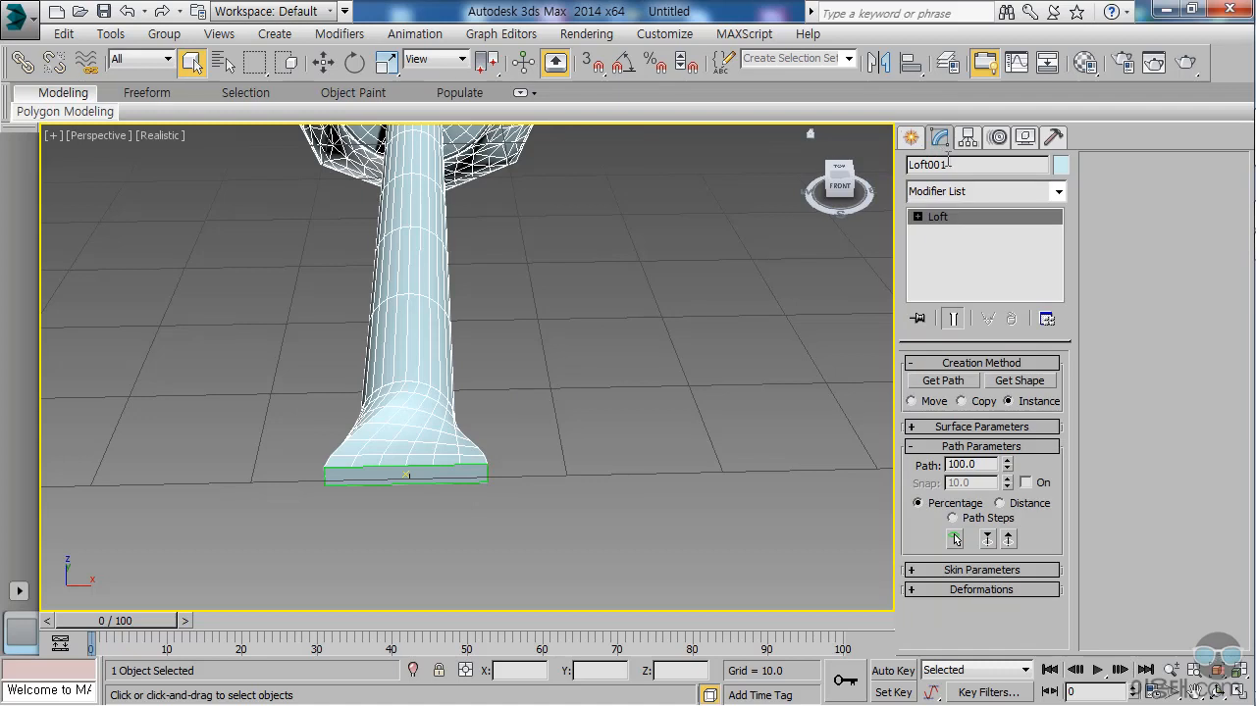
{"action": "left_click", "coordinate": [917, 217]}
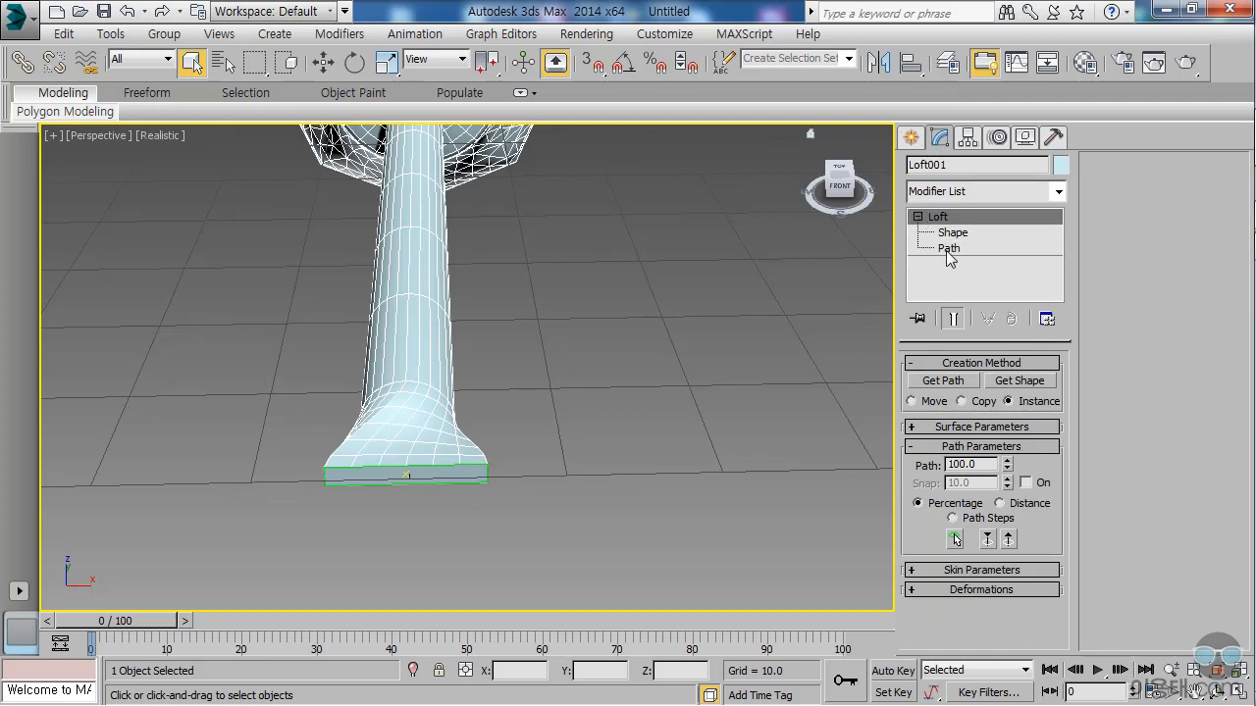
{"action": "left_click", "coordinate": [953, 233]}
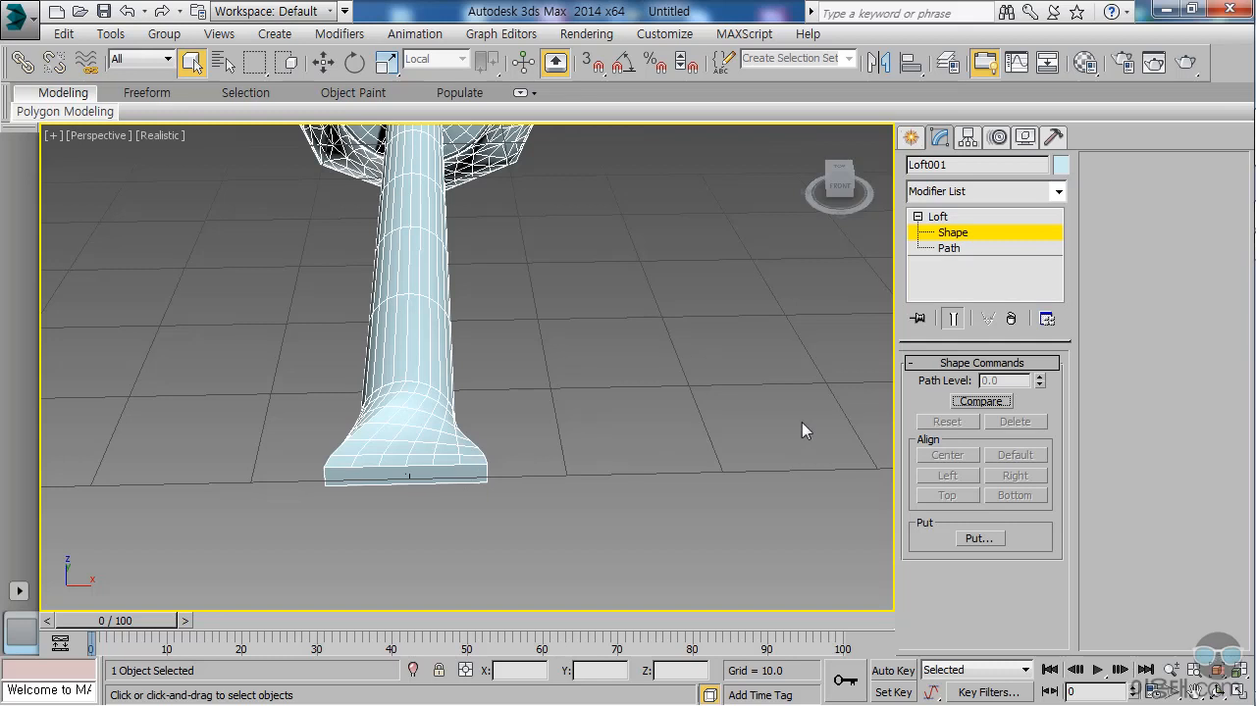
{"action": "left_click", "coordinate": [989, 401]}
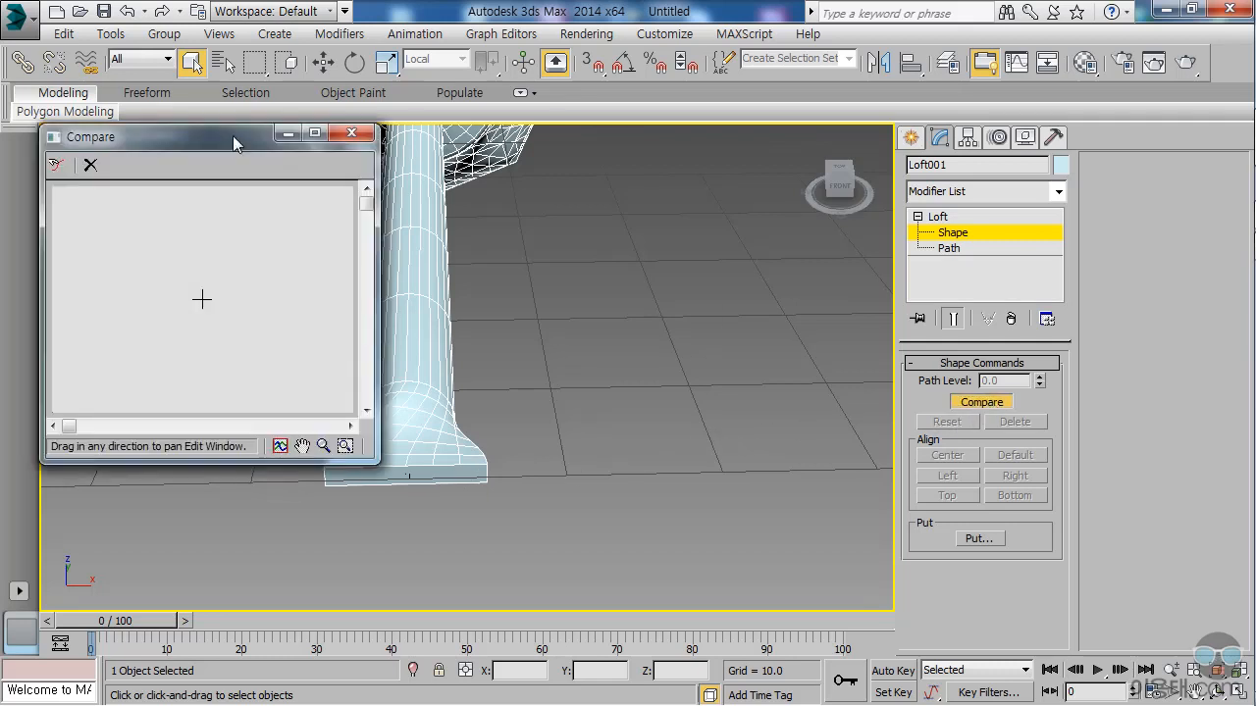
Pick the shaft's end circle and the tip rectangle into the Compare window to compare their vertex alignment.
{"action": "left_click_drag", "start_coordinate": [236, 143], "coordinate": [704, 252]}
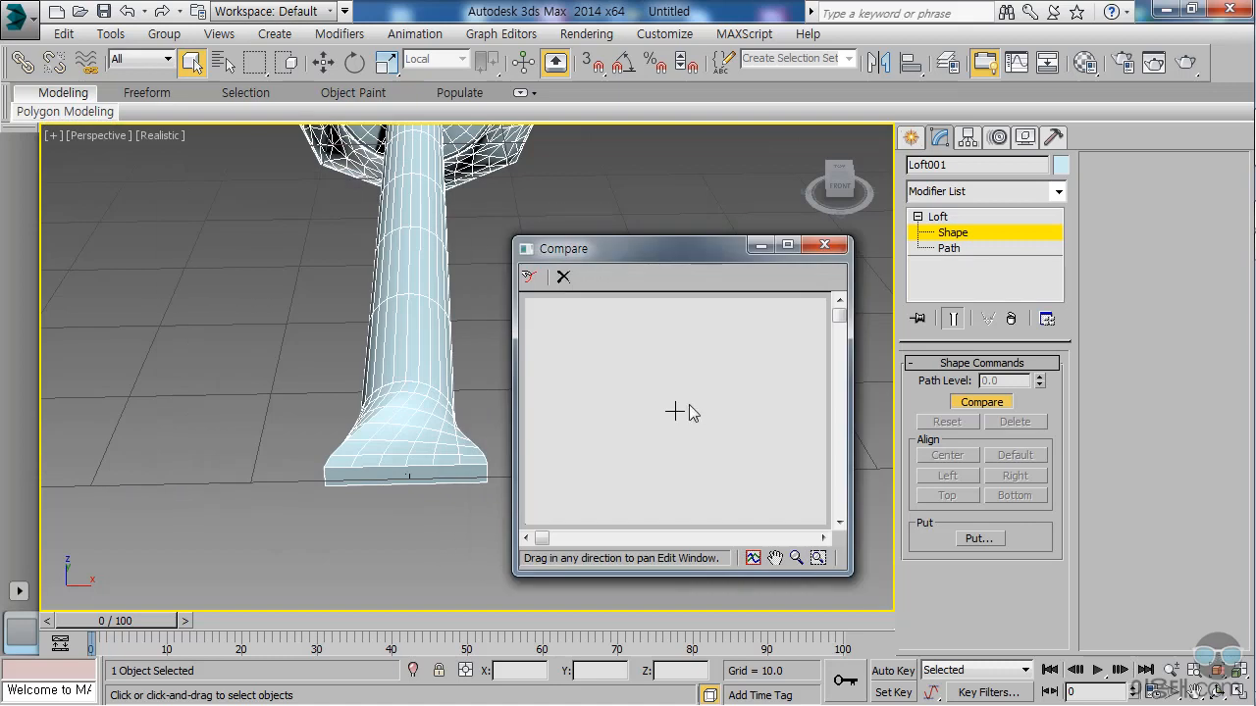
{"action": "left_click", "coordinate": [529, 277]}
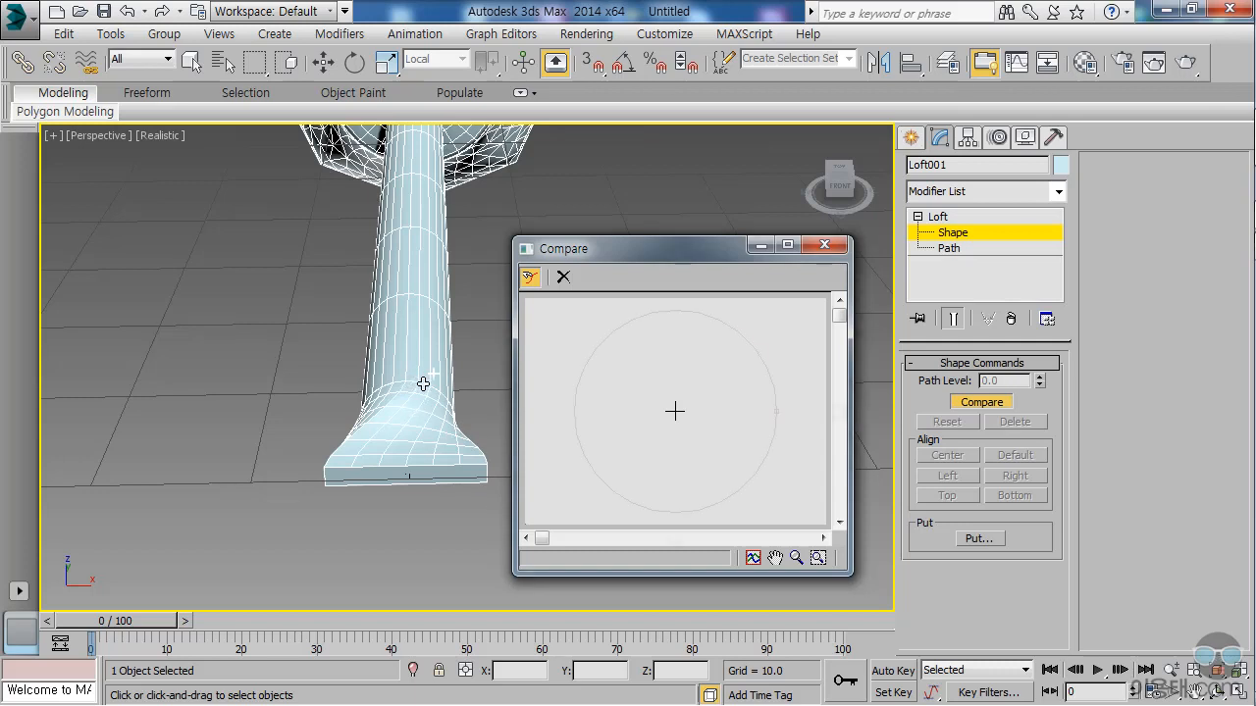
{"action": "left_click", "coordinate": [423, 384]}
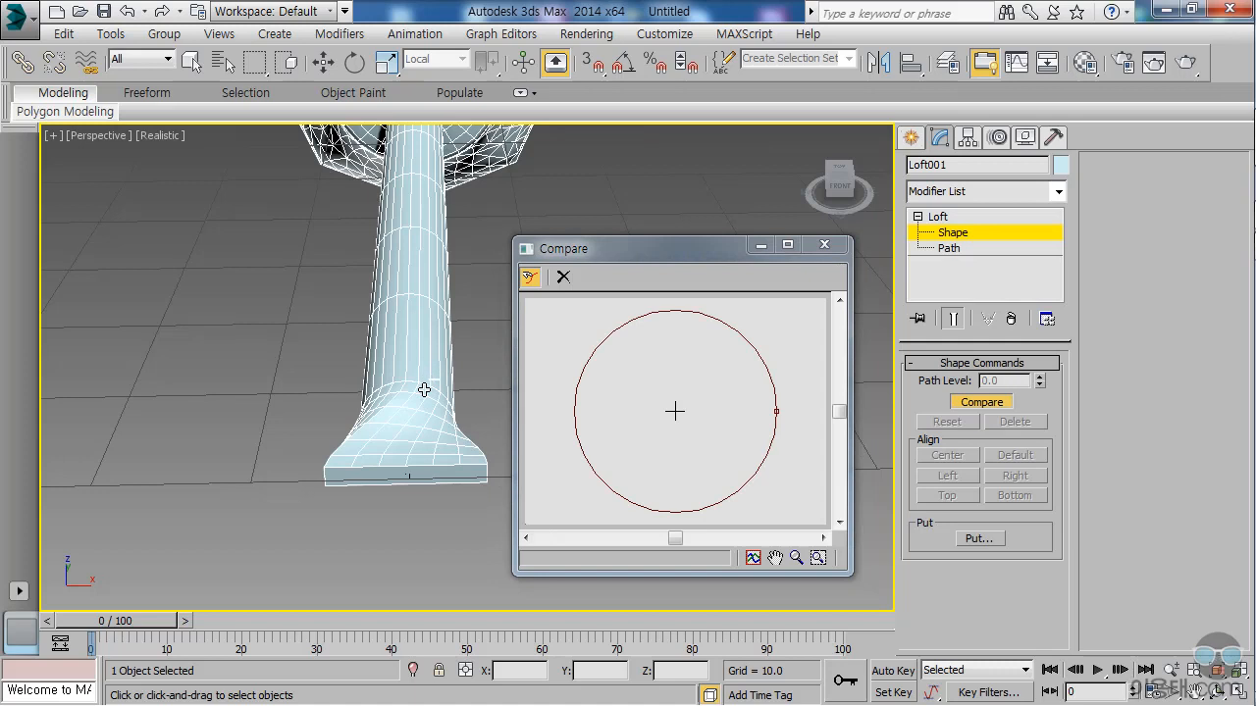
{"action": "left_click", "coordinate": [420, 466]}
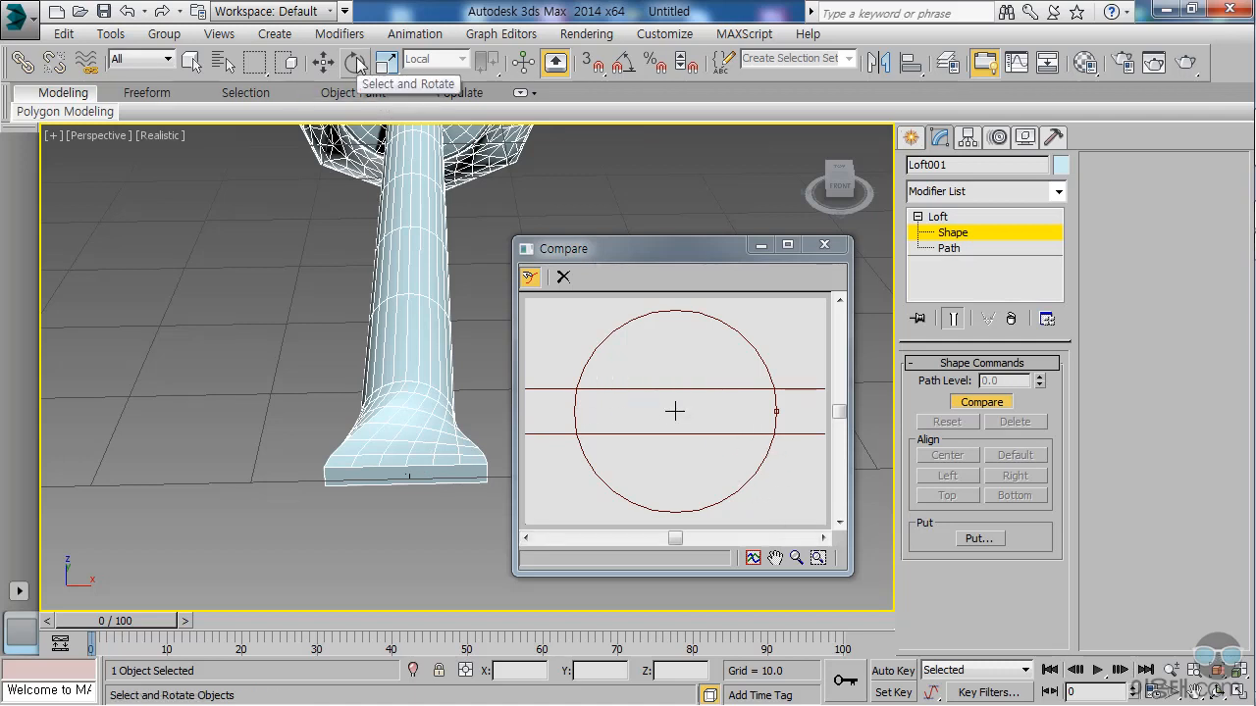
Rotate the rectangle cross-section at path level 100 about its local Z axis to untwist the tip, and close the Compare window.
{"action": "left_click", "coordinate": [357, 64]}
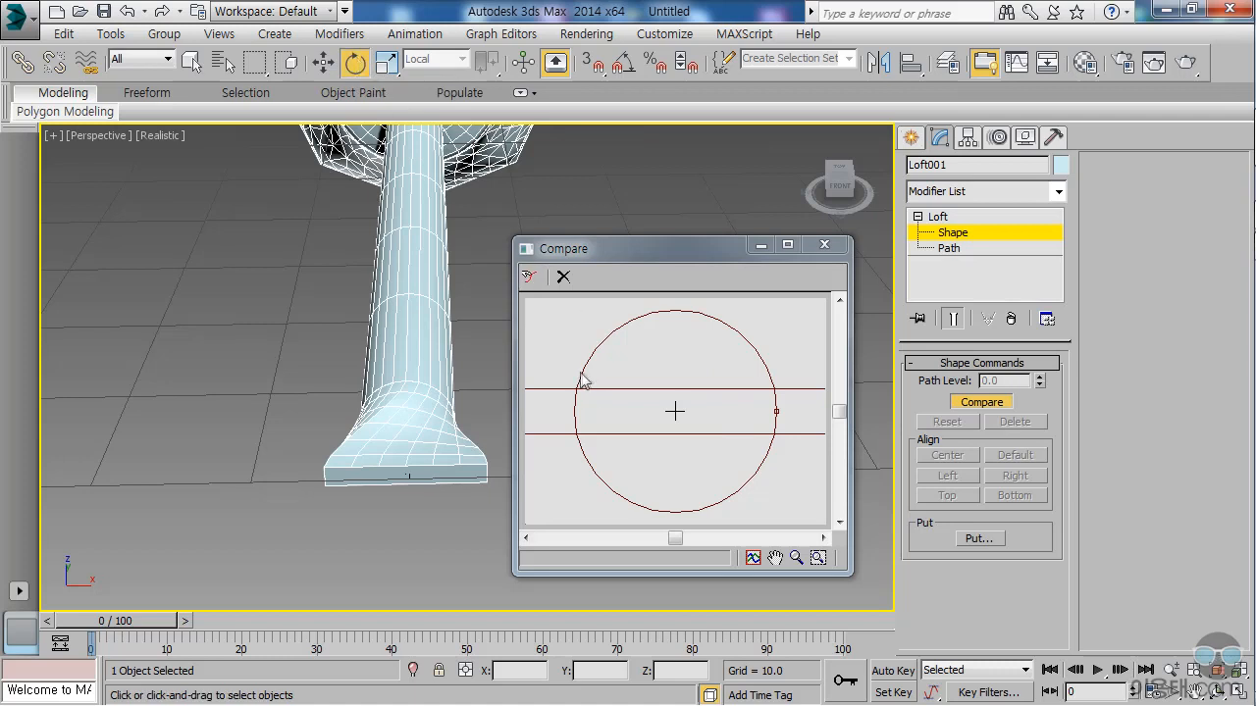
{"action": "left_click", "coordinate": [439, 480]}
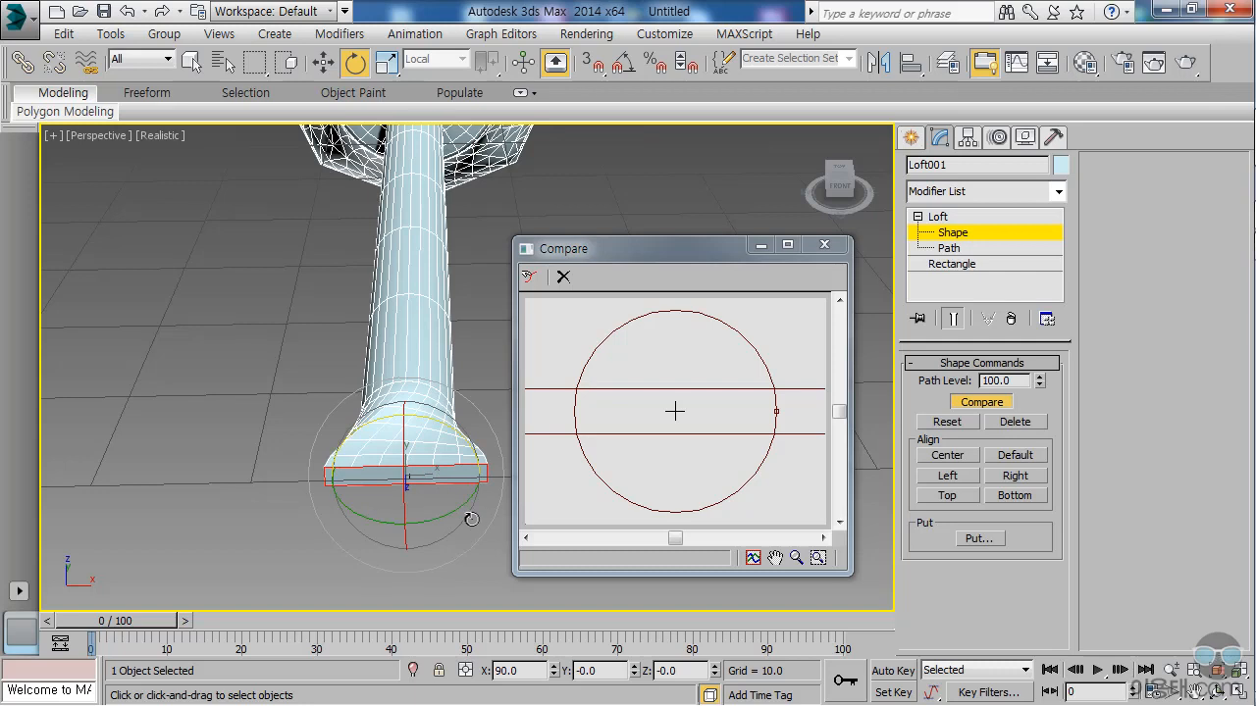
{"action": "left_click_drag", "start_coordinate": [493, 527], "coordinate": [423, 600]}
{"action": "middle_click_drag", "start_coordinate": [644, 203], "coordinate": [601, 212], "text": "alt"}
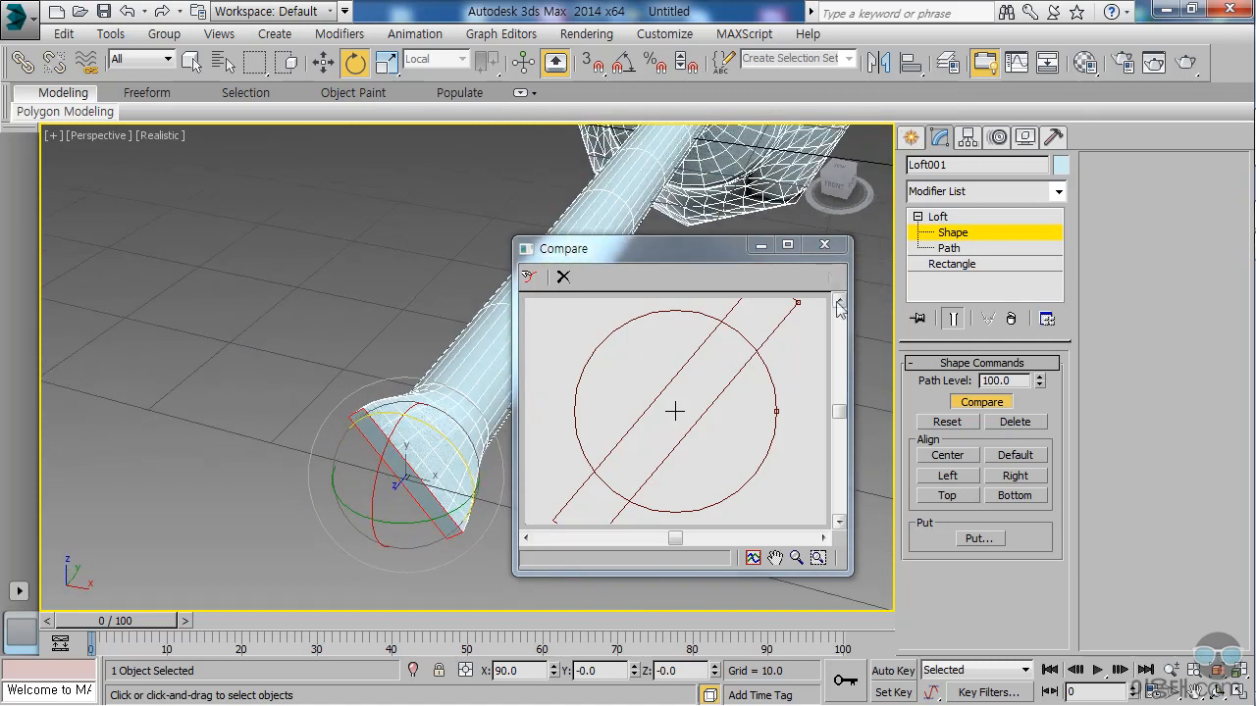
{"action": "left_click", "coordinate": [824, 244]}
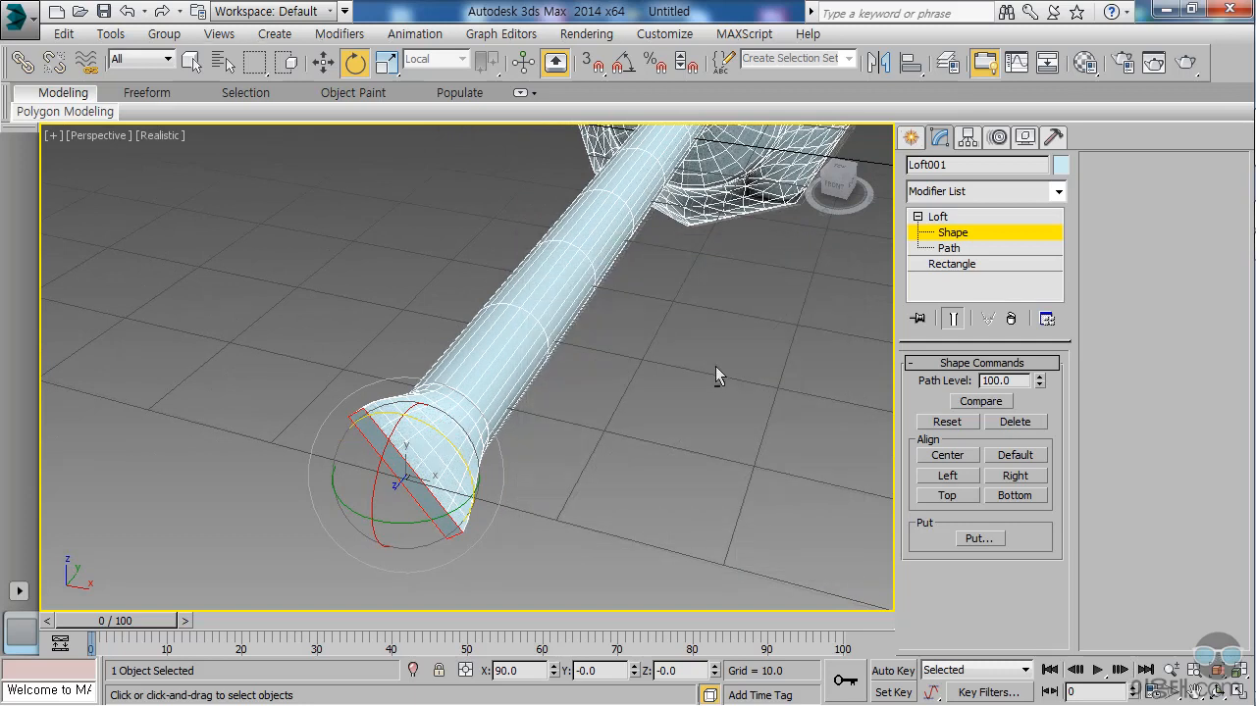
Convert the screwdriver loft to an Editable Poly.
{"action": "scroll", "coordinate": [716, 368], "scroll_direction": "down", "scroll_amount": 5}
{"action": "middle_click_drag", "start_coordinate": [716, 368], "coordinate": [755, 381], "text": "alt"}
{"action": "middle_click_drag", "start_coordinate": [743, 304], "coordinate": [497, 435], "text": "alt"}
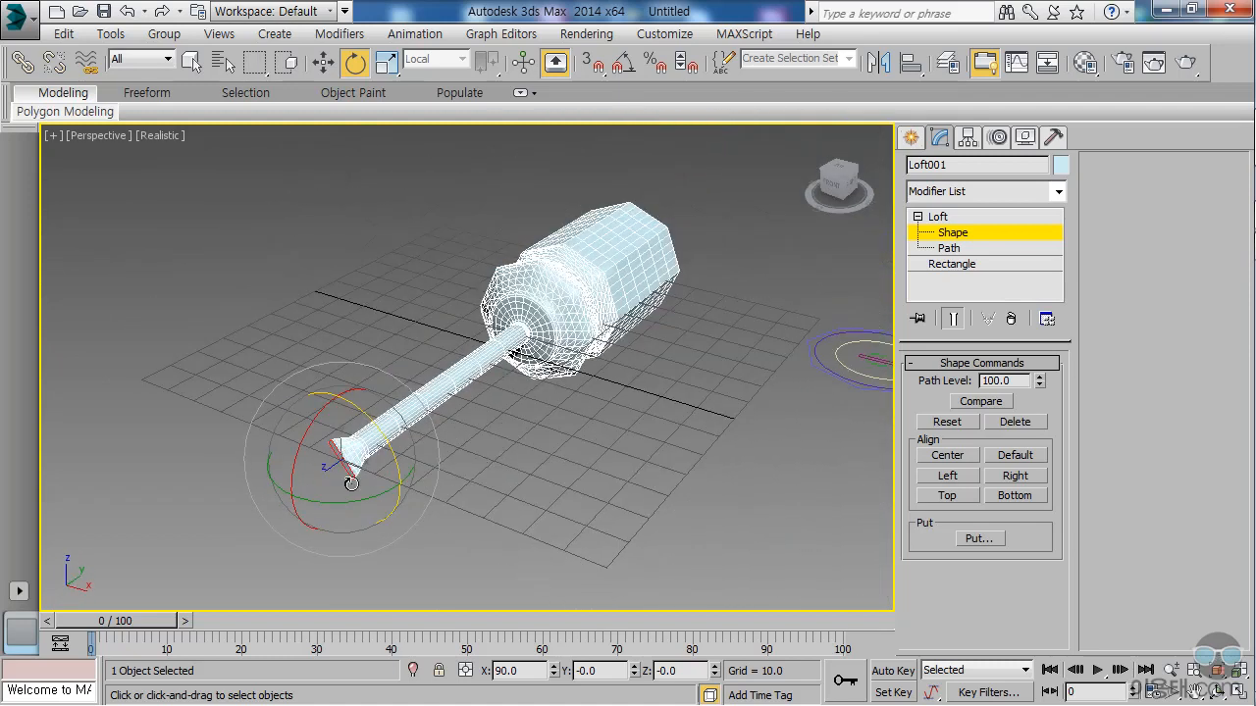
{"action": "scroll", "coordinate": [415, 470], "scroll_direction": "up", "scroll_amount": 5}
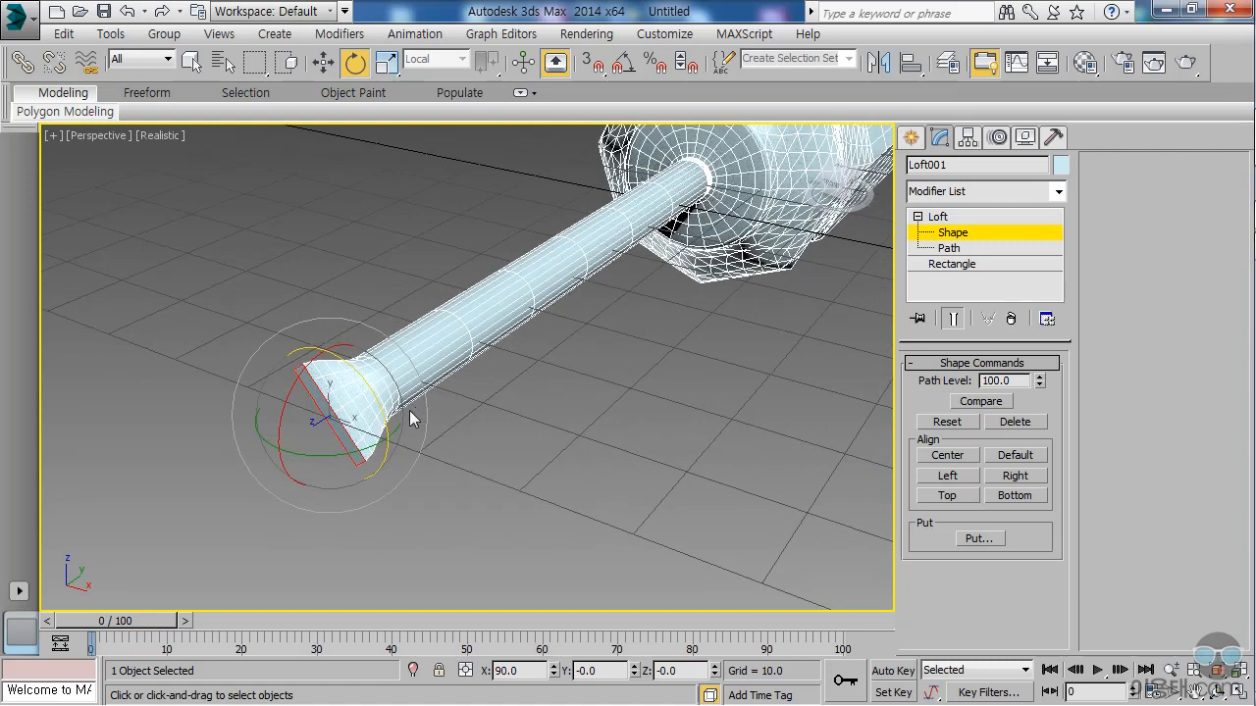
{"action": "scroll", "coordinate": [571, 363], "scroll_direction": "down", "scroll_amount": 3}
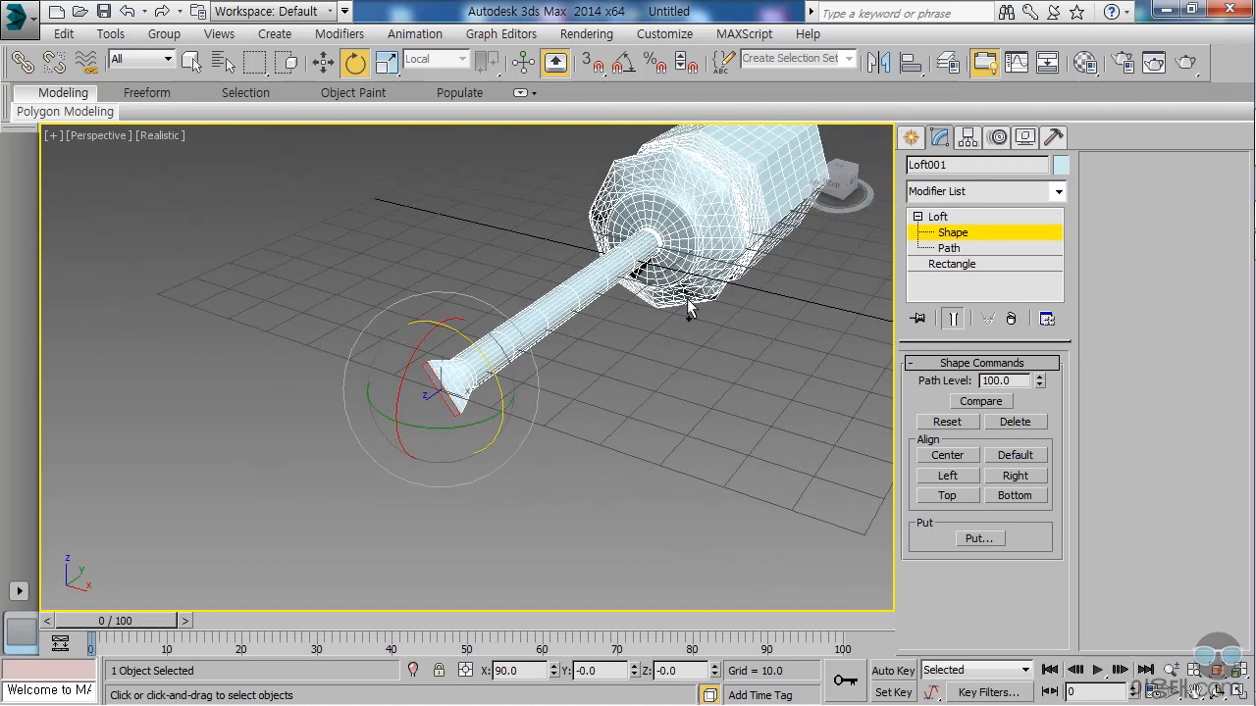
{"action": "scroll", "coordinate": [690, 307], "scroll_direction": "down", "scroll_amount": 5}
{"action": "scroll", "coordinate": [687, 308], "scroll_direction": "up", "scroll_amount": 5}
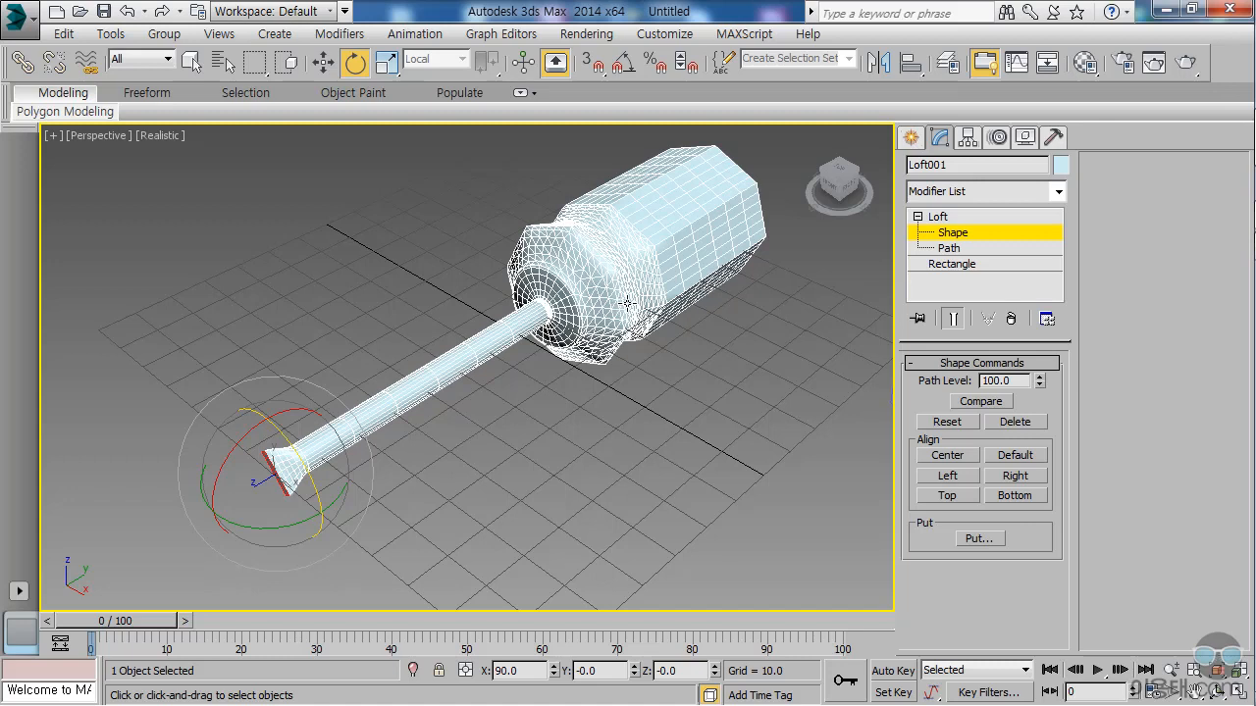
{"action": "right_click", "coordinate": [570, 294]}
{"action": "mouse_move", "coordinate": [606, 475]}
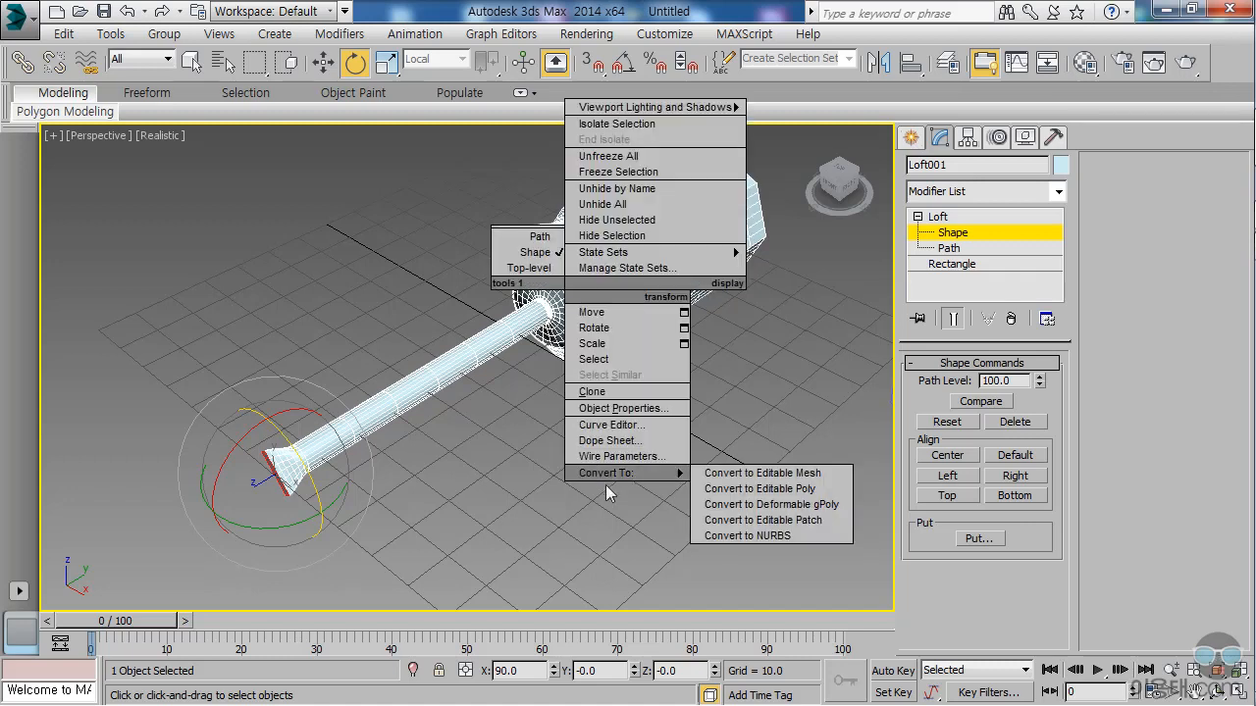
{"action": "left_click", "coordinate": [791, 489]}
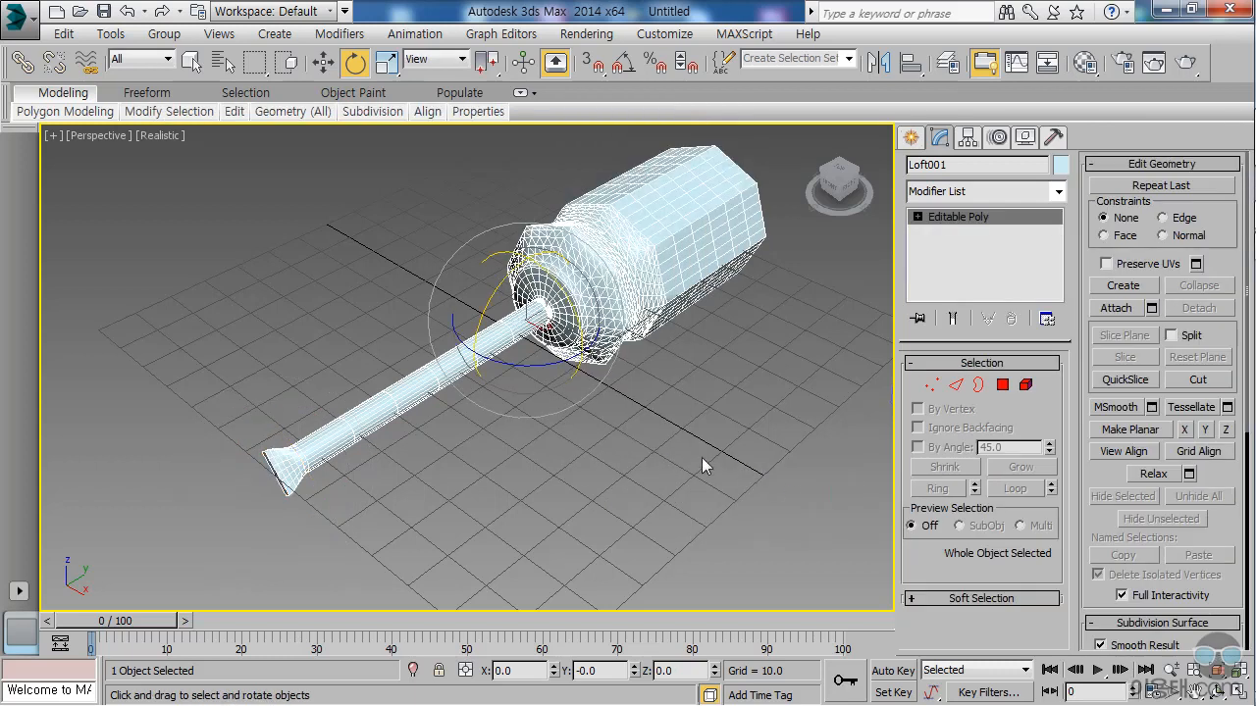
Select the flat end polygon of the screwdriver's tip and move it outward along the Y axis to lengthen the blade.
{"action": "middle_click_drag", "start_coordinate": [560, 384], "coordinate": [510, 446], "text": "alt"}
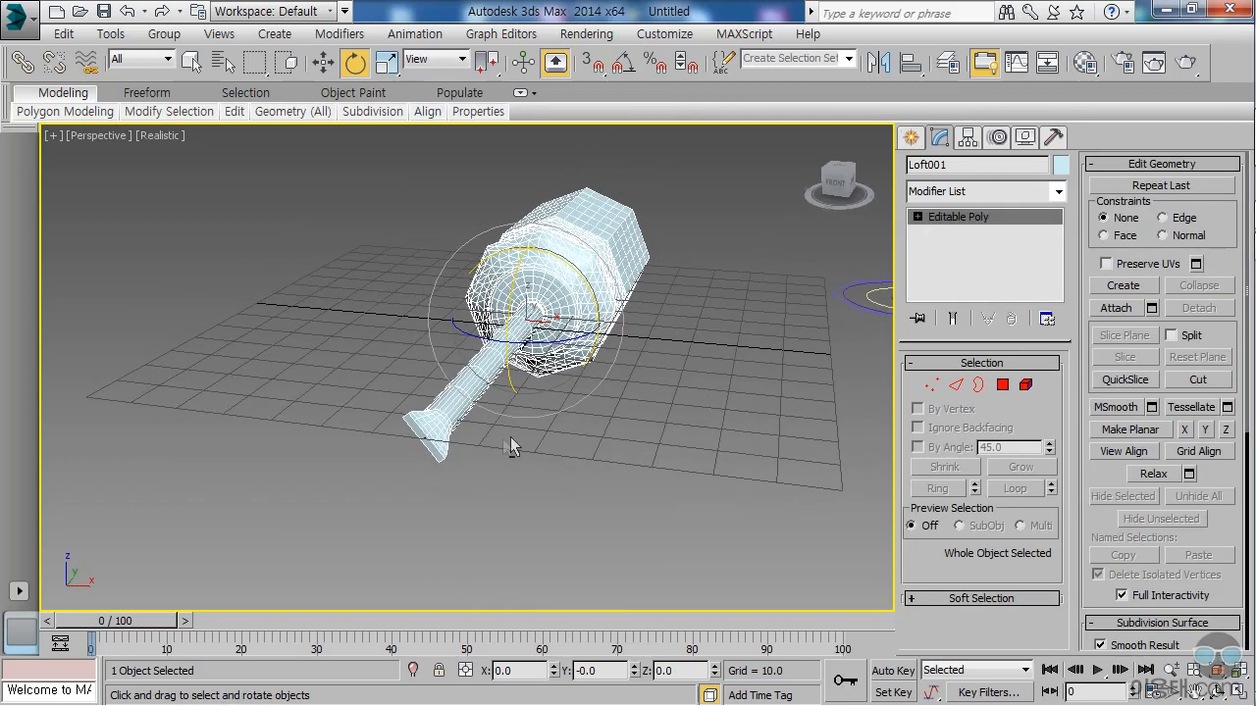
{"action": "left_click", "coordinate": [1002, 385]}
{"action": "scroll", "coordinate": [425, 427], "scroll_direction": "up", "scroll_amount": 5}
{"action": "left_click", "coordinate": [419, 433]}
{"action": "middle_click_drag", "start_coordinate": [485, 441], "coordinate": [563, 460], "text": "alt"}
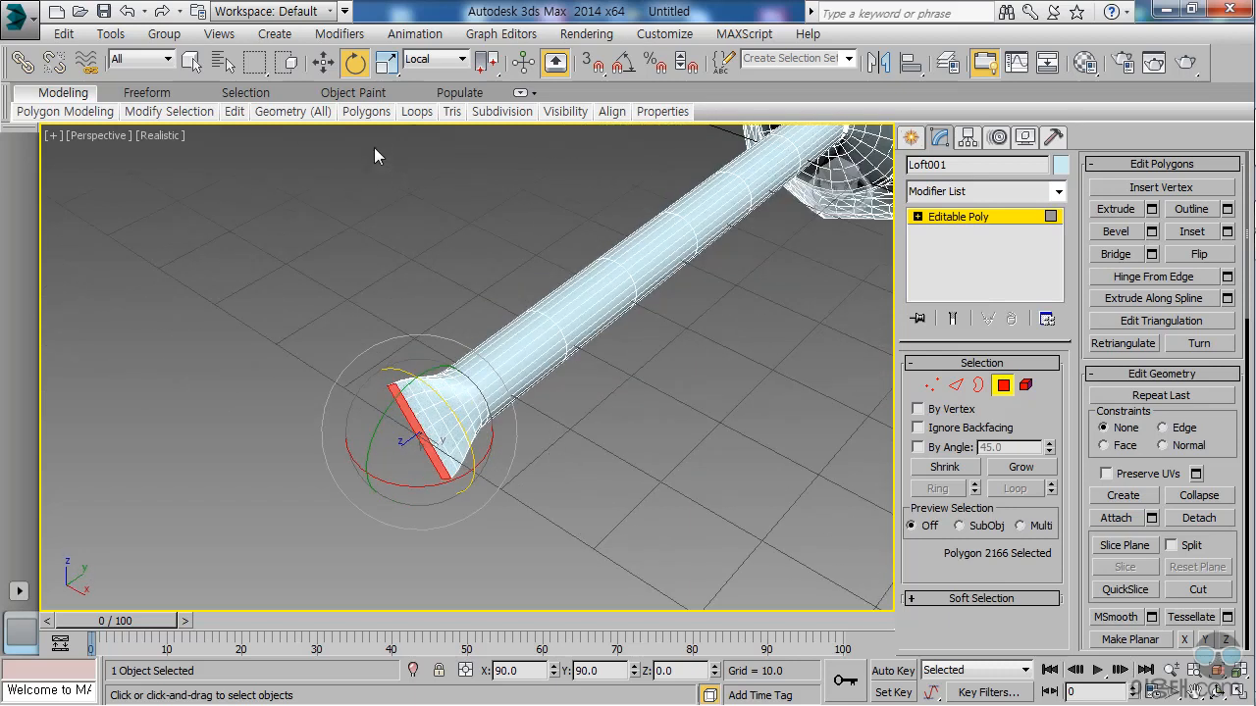
{"action": "left_click", "coordinate": [322, 62]}
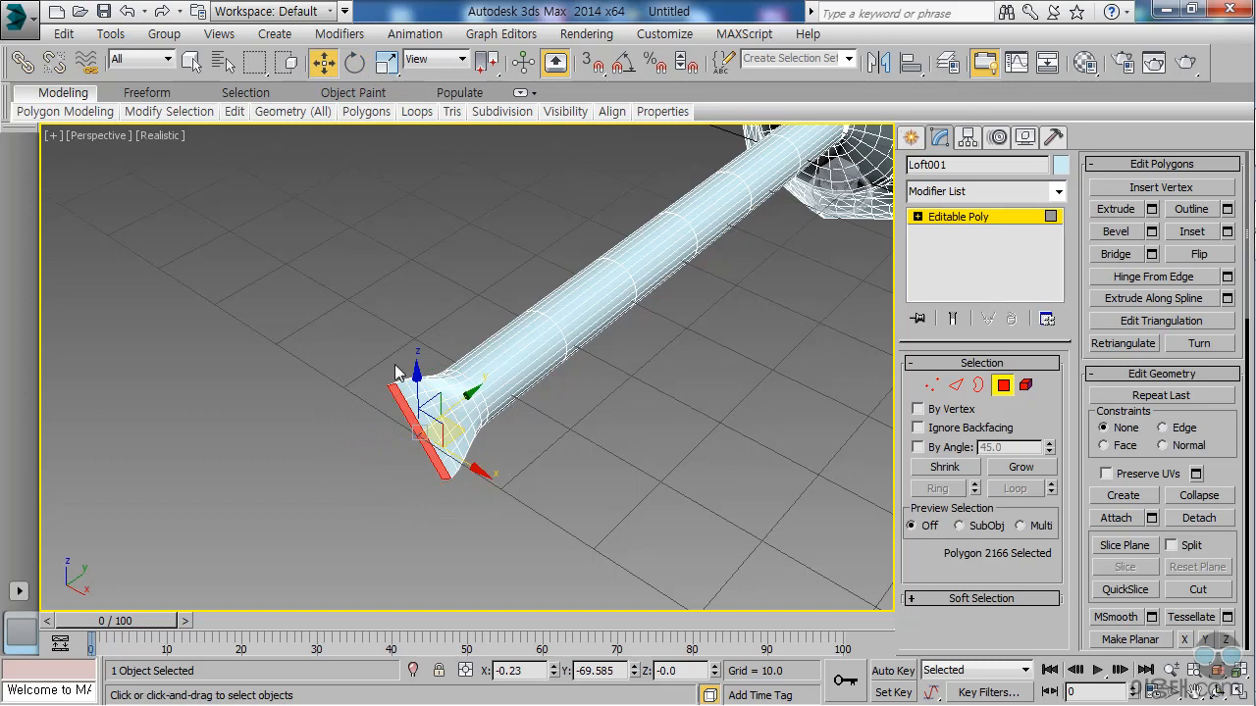
{"action": "left_click_drag", "start_coordinate": [469, 392], "coordinate": [457, 482]}
{"action": "middle_click_drag", "start_coordinate": [457, 482], "coordinate": [469, 449], "text": "alt"}
Scale the tip's end polygon down uniformly to narrow the blade.
{"action": "left_click", "coordinate": [387, 60]}
{"action": "left_click_drag", "start_coordinate": [341, 494], "coordinate": [364, 518]}
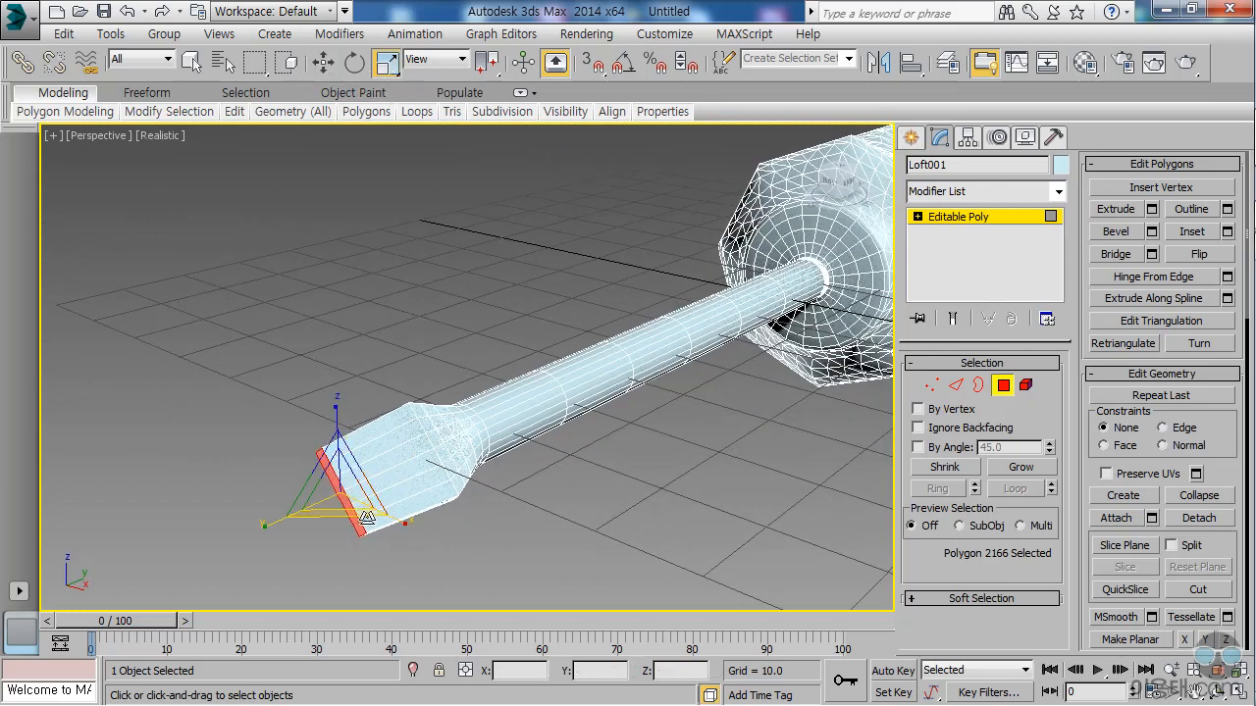
{"action": "middle_click_drag", "start_coordinate": [489, 440], "coordinate": [647, 384], "text": "alt"}
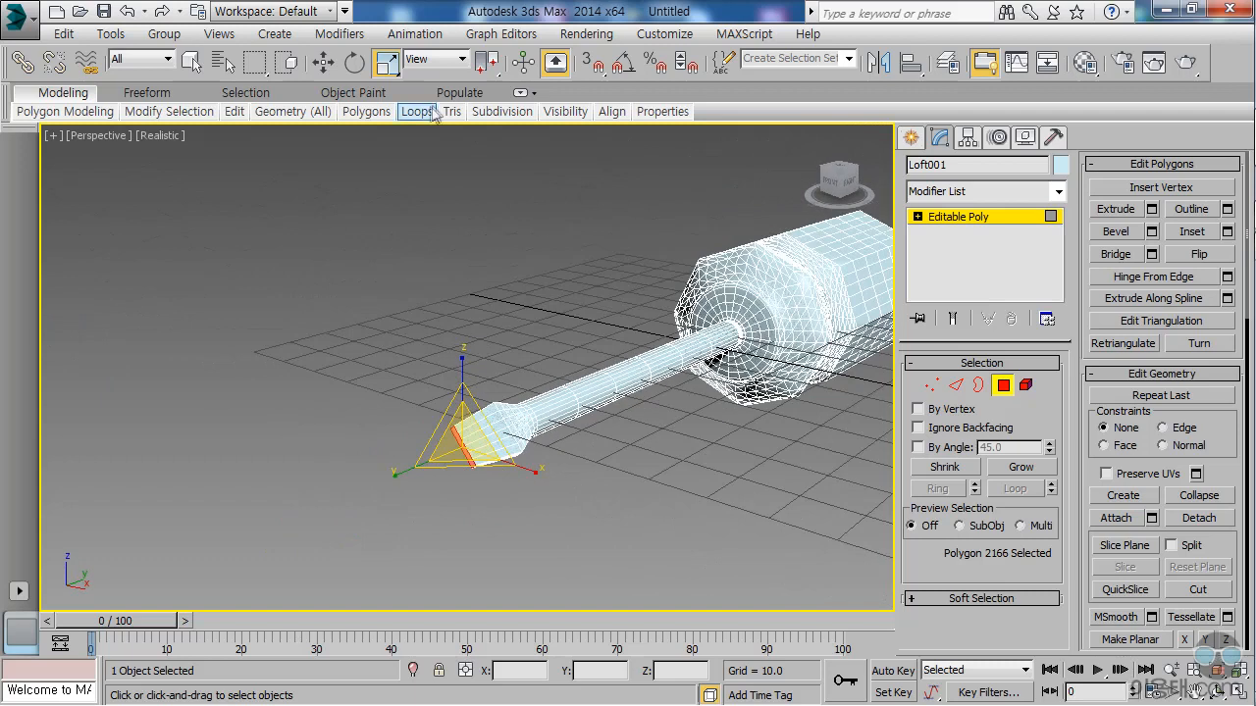
Move the tip's end polygon farther outward along the Y axis to about -81.48.
{"action": "left_click", "coordinate": [323, 61]}
{"action": "left_click", "coordinate": [512, 422]}
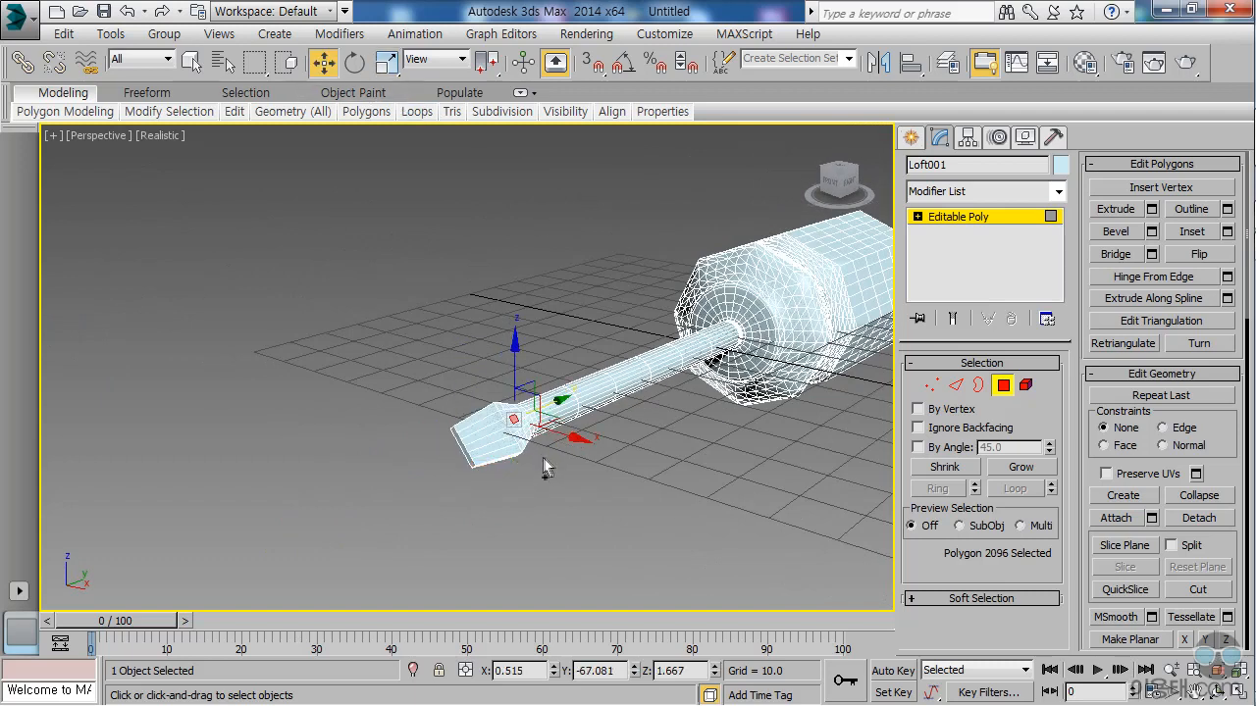
{"action": "left_click", "coordinate": [469, 454]}
{"action": "left_click_drag", "start_coordinate": [511, 426], "coordinate": [502, 430]}
{"action": "middle_click_drag", "start_coordinate": [537, 424], "coordinate": [619, 438], "text": "alt"}
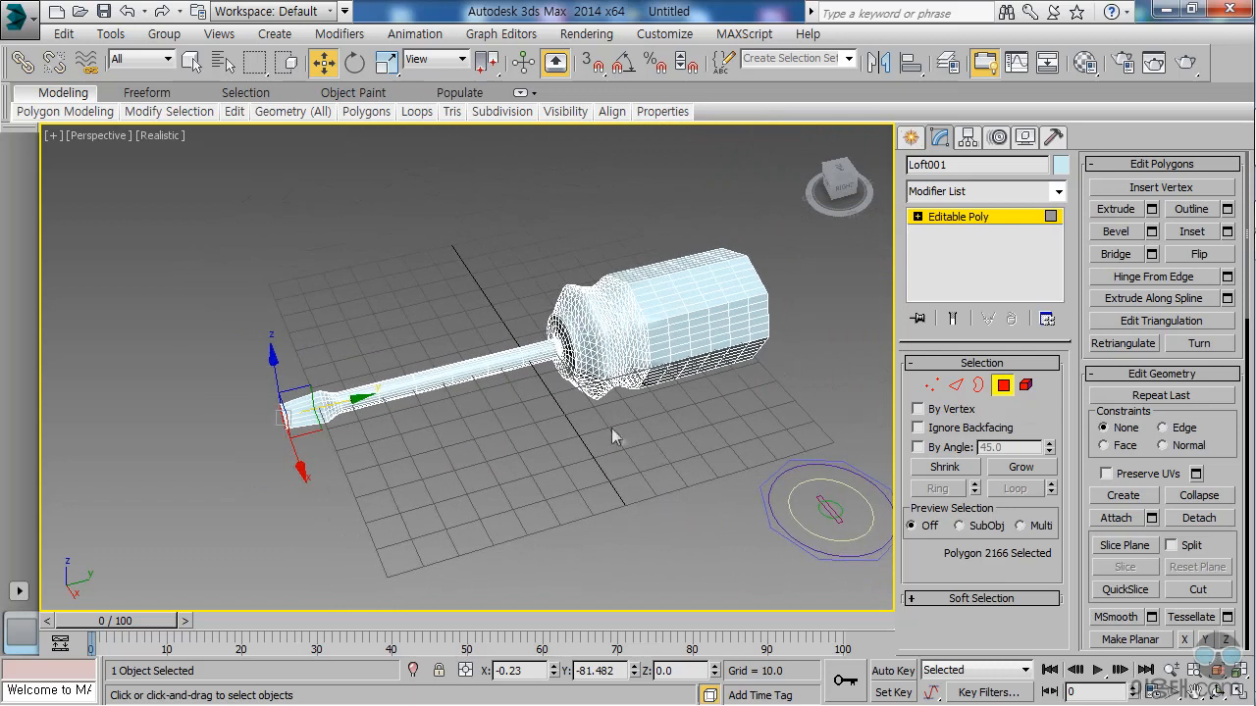
Leave the polygon level and scale the whole screwdriver uniformly down to about 32 percent.
{"action": "left_click", "coordinate": [1002, 387]}
{"action": "mouse_move", "coordinate": [402, 113]}
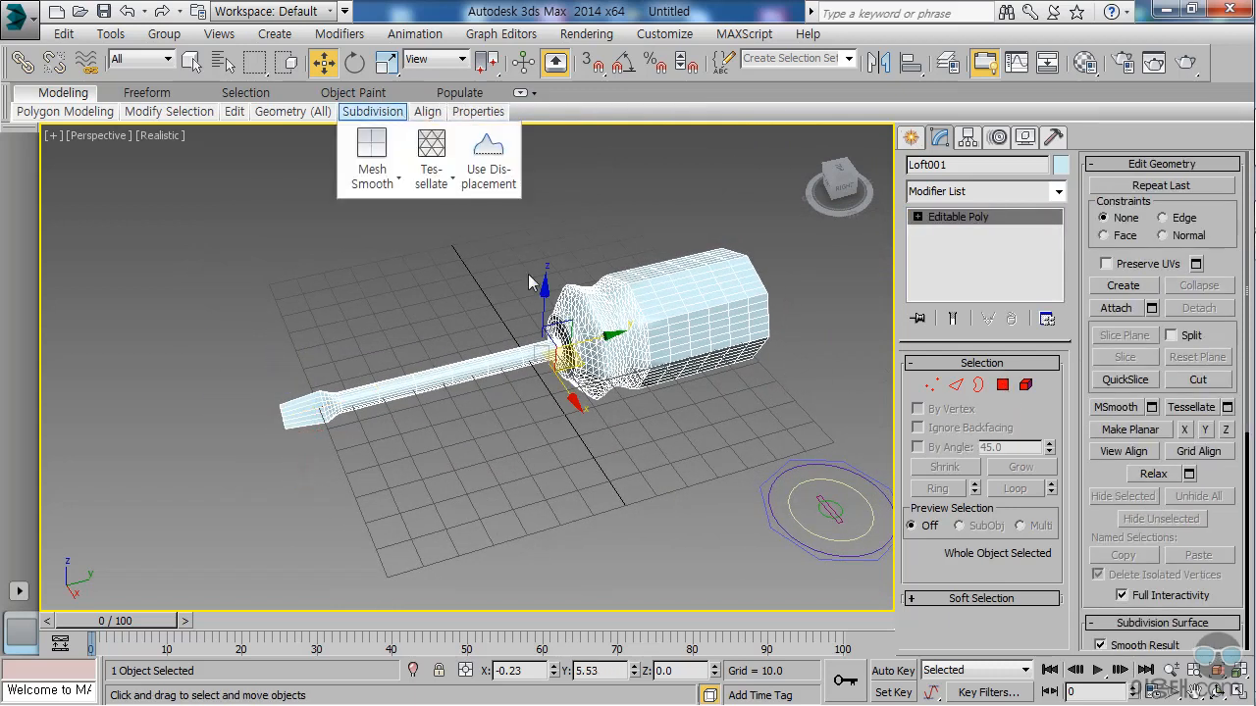
{"action": "left_click", "coordinate": [387, 61]}
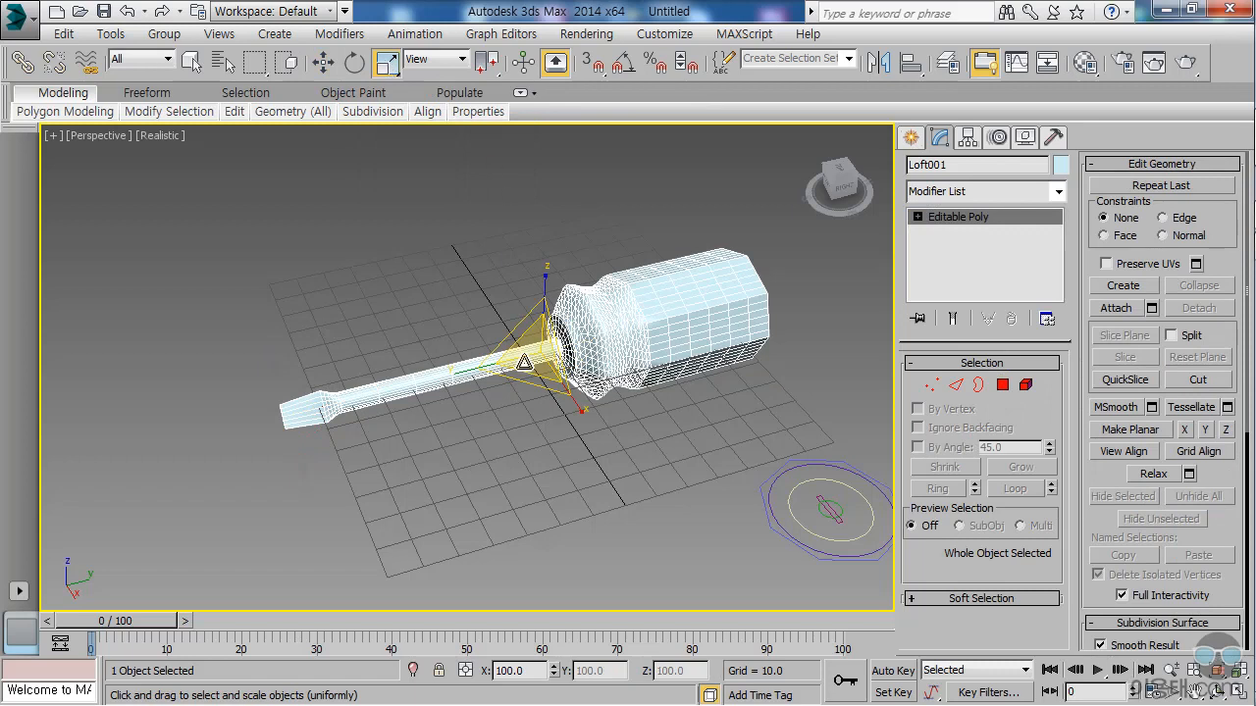
{"action": "left_click_drag", "start_coordinate": [539, 350], "coordinate": [595, 564]}
{"action": "middle_click_drag", "start_coordinate": [628, 432], "coordinate": [667, 359], "text": "alt"}
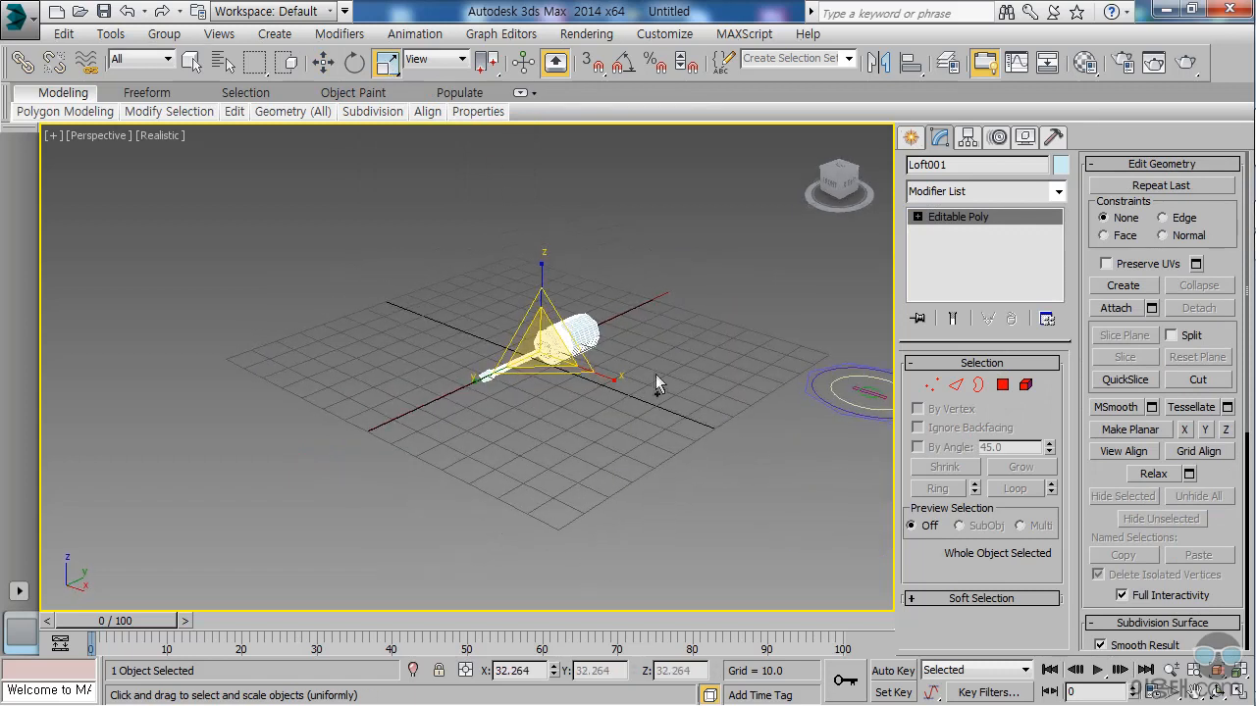
Examine the scaled screwdriver's handle, shaft and tip up close and from the side.
{"action": "scroll", "coordinate": [667, 358], "scroll_direction": "up", "scroll_amount": 5}
{"action": "middle_click_drag", "start_coordinate": [588, 283], "coordinate": [663, 427]}
{"action": "scroll", "coordinate": [663, 427], "scroll_direction": "up", "scroll_amount": 6}
{"action": "scroll", "coordinate": [563, 426], "scroll_direction": "down", "scroll_amount": 2}
{"action": "middle_click_drag", "start_coordinate": [412, 415], "coordinate": [580, 435]}
{"action": "scroll", "coordinate": [606, 319], "scroll_direction": "down", "scroll_amount": 2}
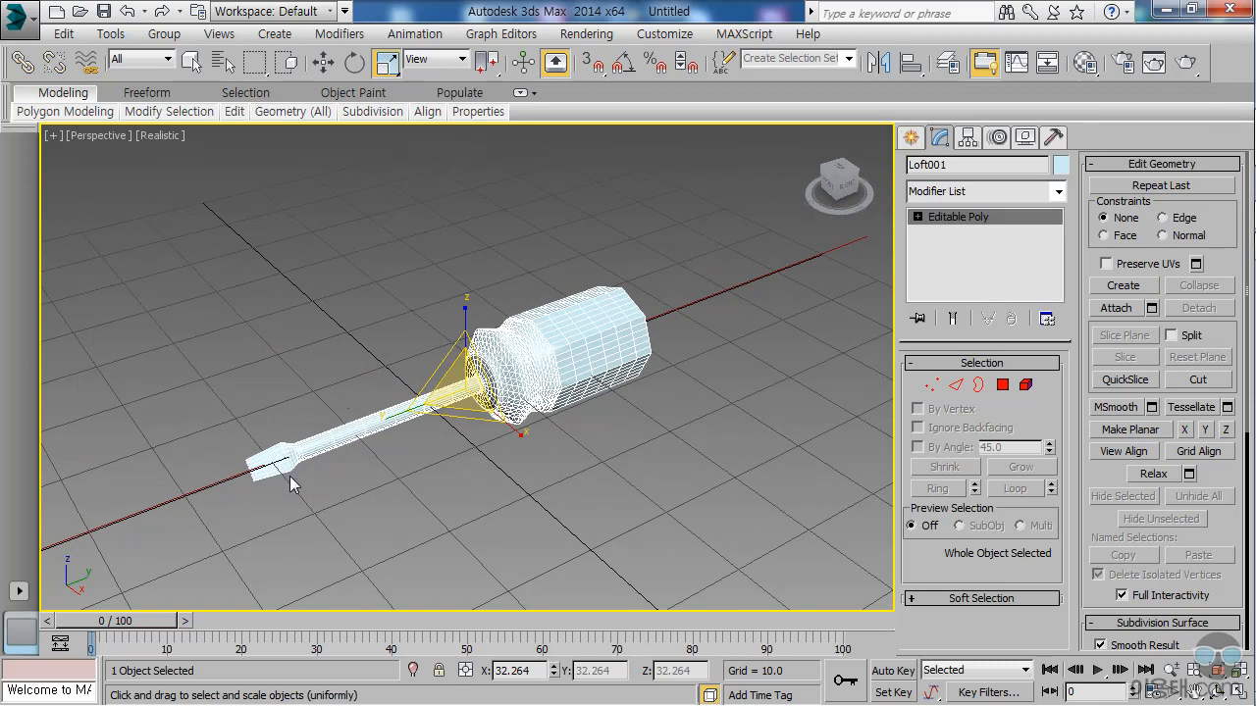
{"action": "middle_click_drag", "start_coordinate": [290, 482], "coordinate": [494, 410], "text": "alt"}
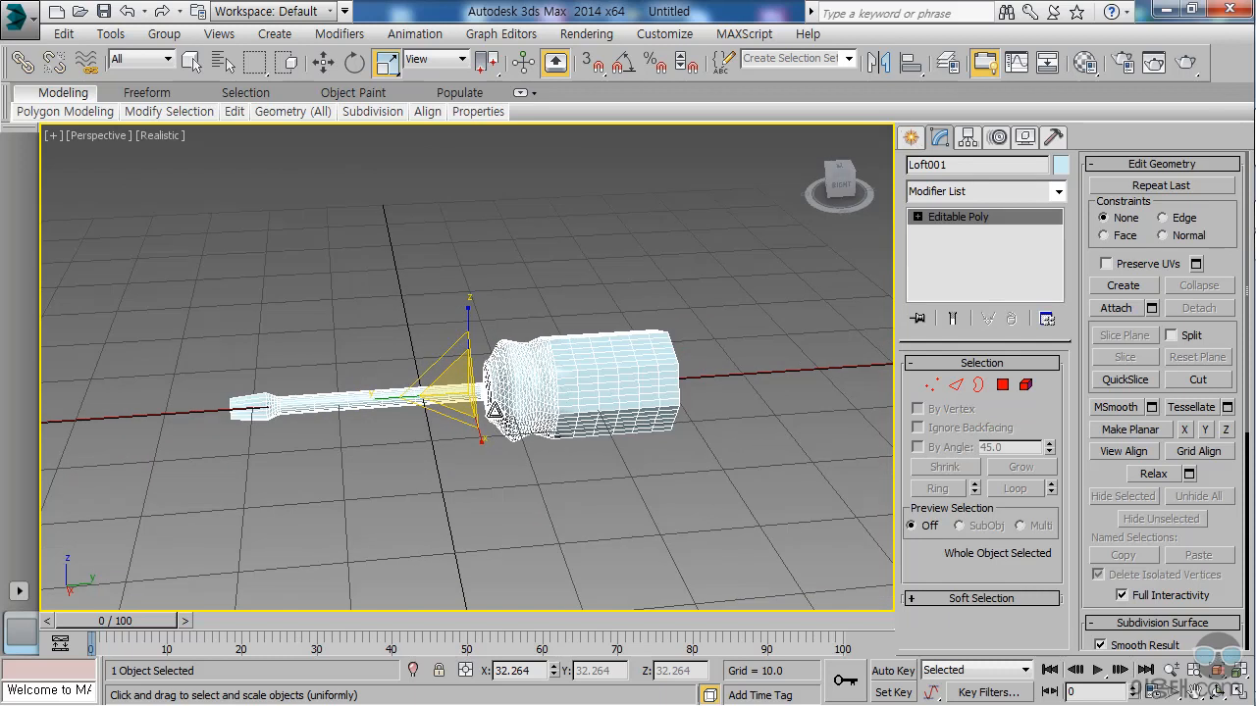
{"action": "middle_click_drag", "start_coordinate": [589, 435], "coordinate": [589, 458], "text": "alt"}
Select the edges of the tip and front shaft and move them outward along Y to about -32.61 to lengthen the shaft.
{"action": "left_click_drag", "start_coordinate": [177, 327], "coordinate": [431, 461]}
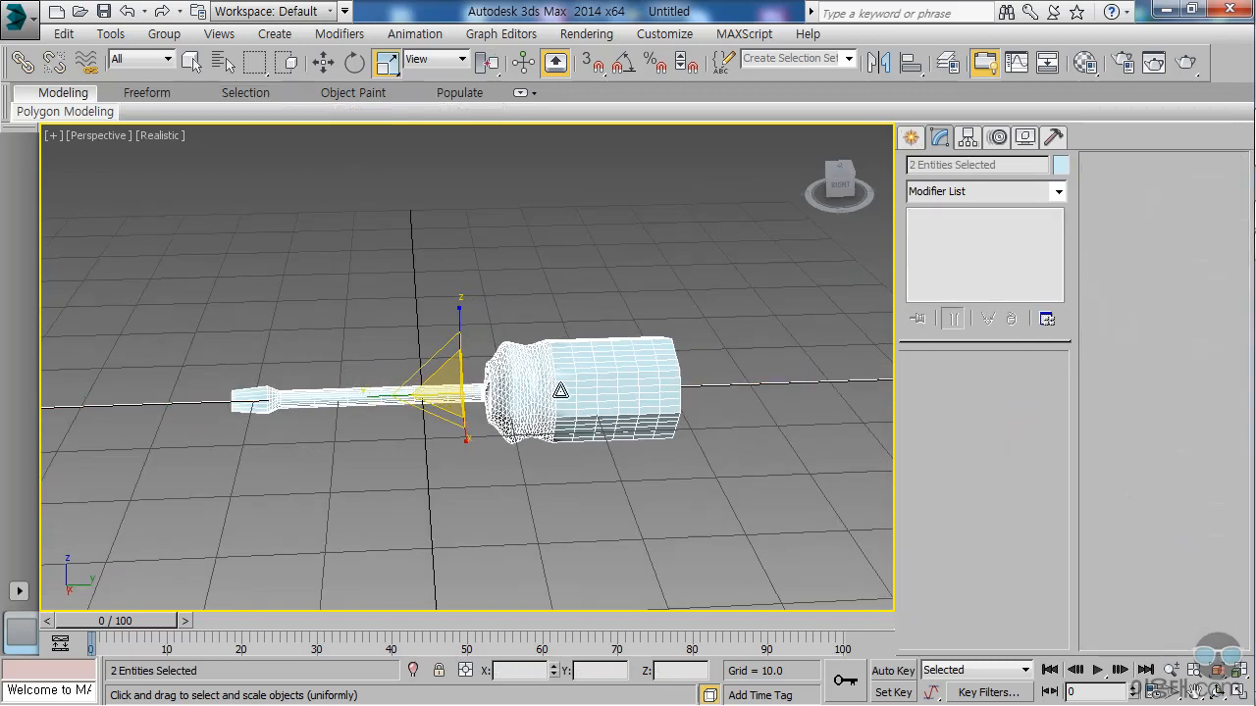
{"action": "left_click", "coordinate": [560, 384]}
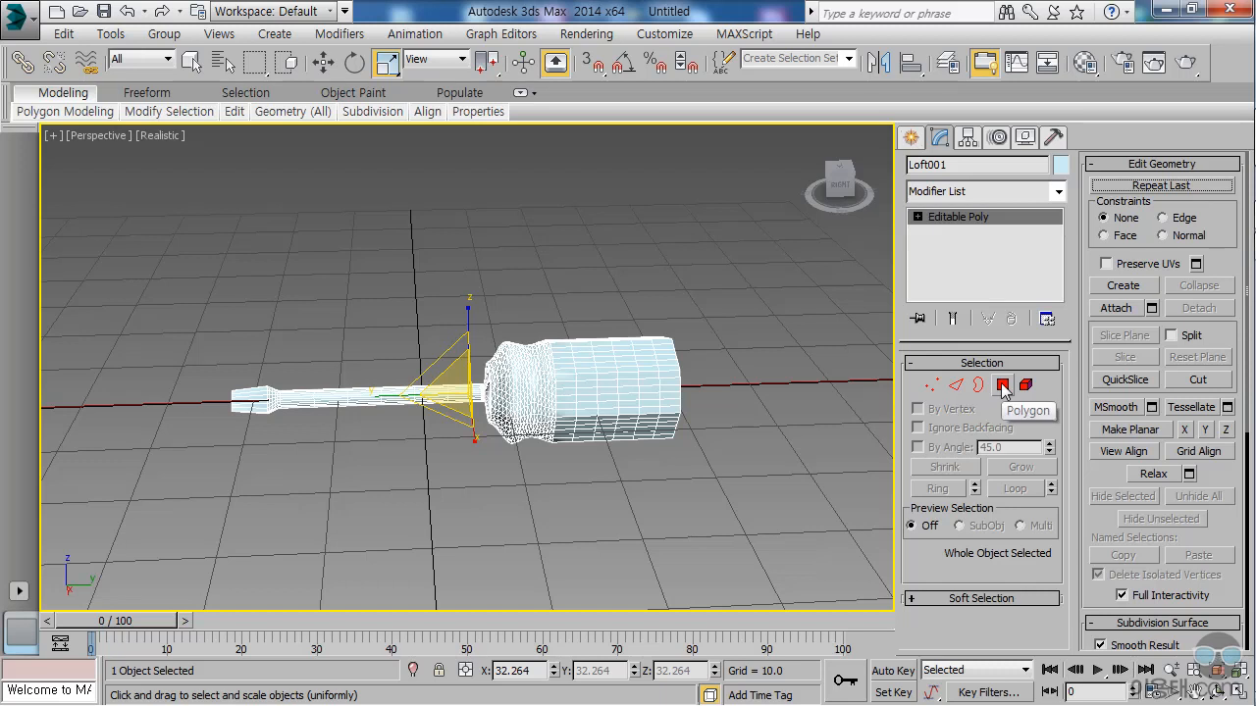
{"action": "left_click", "coordinate": [955, 385]}
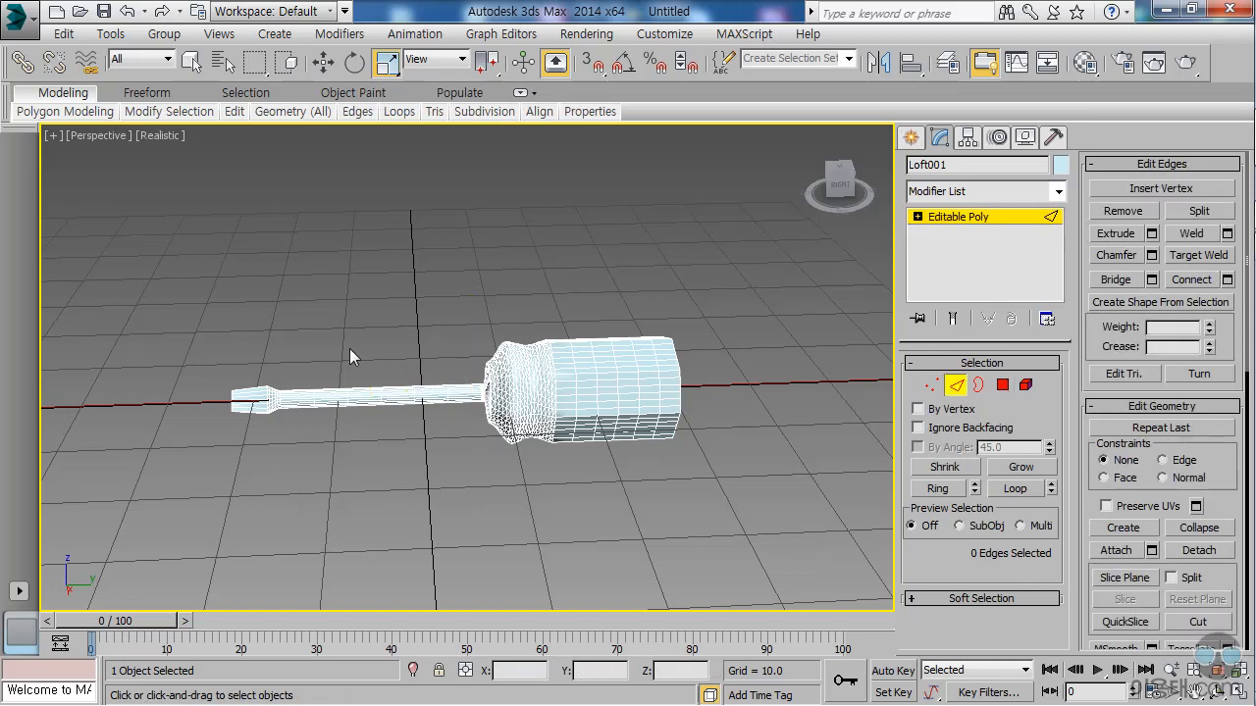
{"action": "left_click_drag", "start_coordinate": [433, 462], "coordinate": [432, 462]}
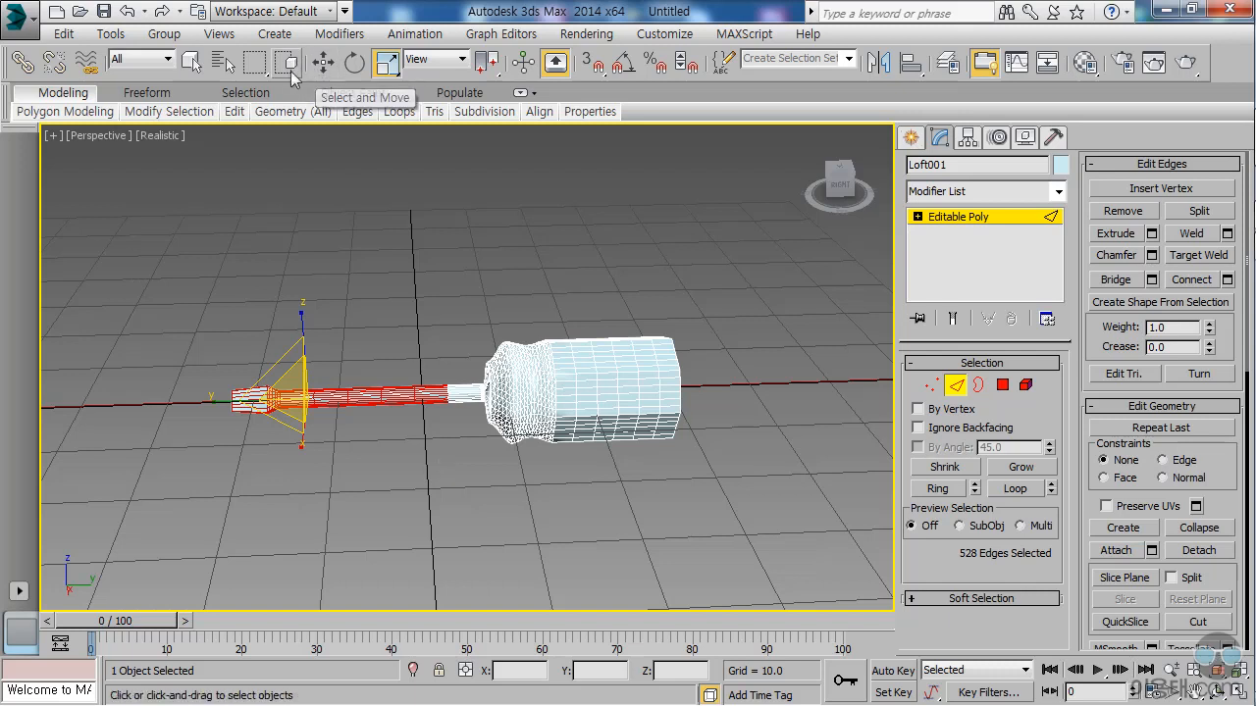
{"action": "left_click", "coordinate": [324, 64]}
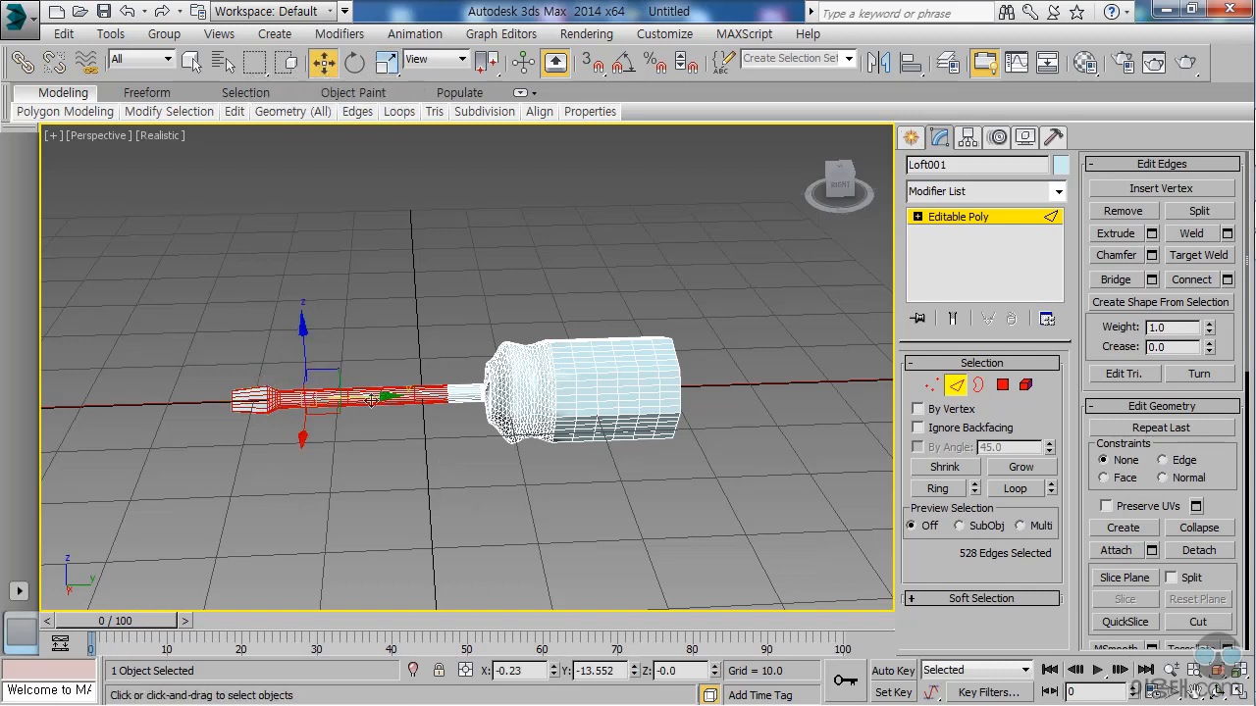
{"action": "left_click_drag", "start_coordinate": [387, 394], "coordinate": [365, 398]}
{"action": "left_click_drag", "start_coordinate": [335, 399], "coordinate": [223, 402]}
Frame the finished screwdriver at an angle in the Perspective view, render it, and close the rendered frame.
{"action": "middle_click_drag", "start_coordinate": [396, 410], "coordinate": [510, 372], "text": "alt"}
{"action": "scroll", "coordinate": [438, 381], "scroll_direction": "down", "scroll_amount": 2}
{"action": "middle_click_drag", "start_coordinate": [429, 412], "coordinate": [459, 403], "text": "alt"}
{"action": "scroll", "coordinate": [359, 352], "scroll_direction": "up", "scroll_amount": 2}
{"action": "scroll", "coordinate": [378, 329], "scroll_direction": "up", "scroll_amount": 2}
{"action": "middle_click_drag", "start_coordinate": [432, 307], "coordinate": [651, 376]}
{"action": "middle_click_drag", "start_coordinate": [731, 393], "coordinate": [663, 391], "text": "alt"}
{"action": "middle_click_drag", "start_coordinate": [666, 459], "coordinate": [562, 390]}
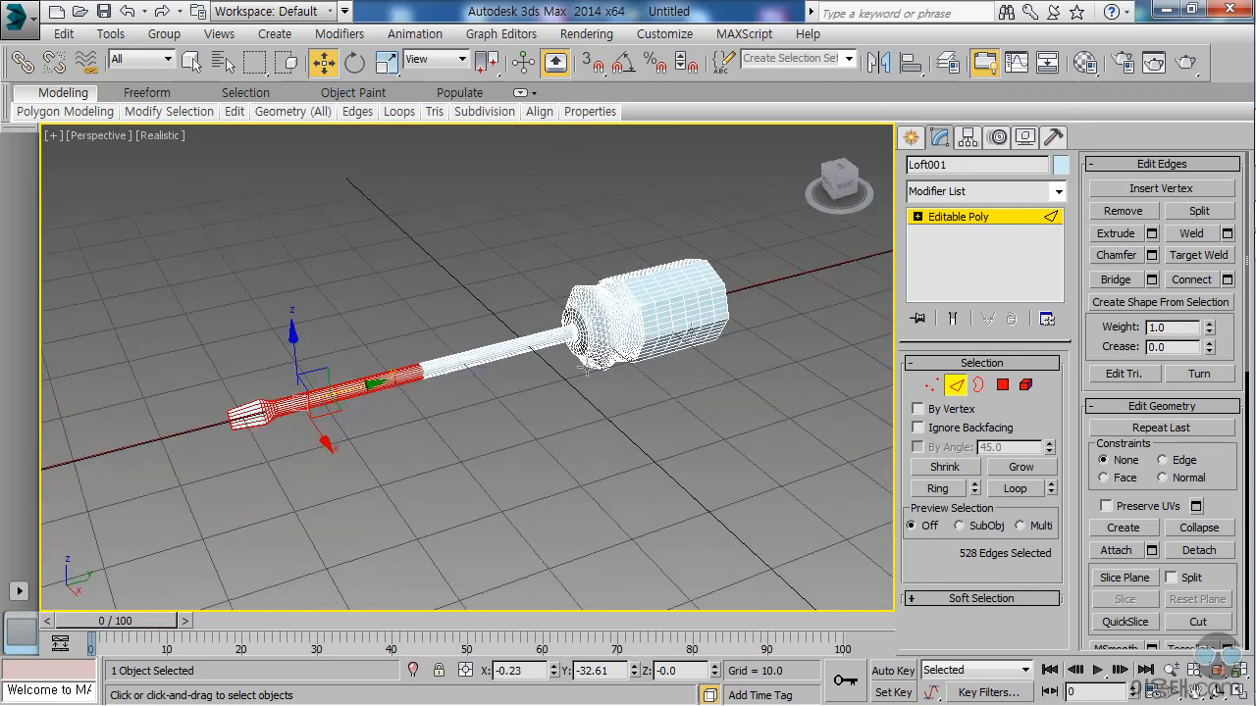
{"action": "left_click", "coordinate": [1185, 64]}
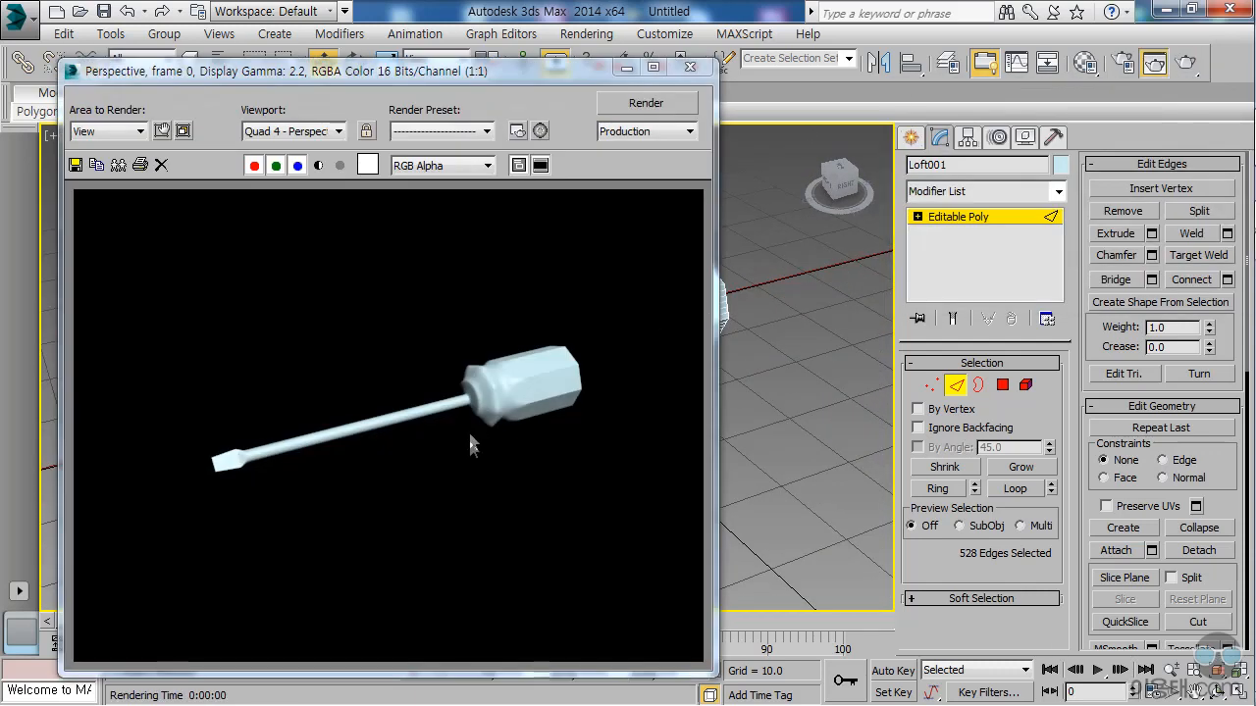
{"action": "left_click", "coordinate": [690, 66]}
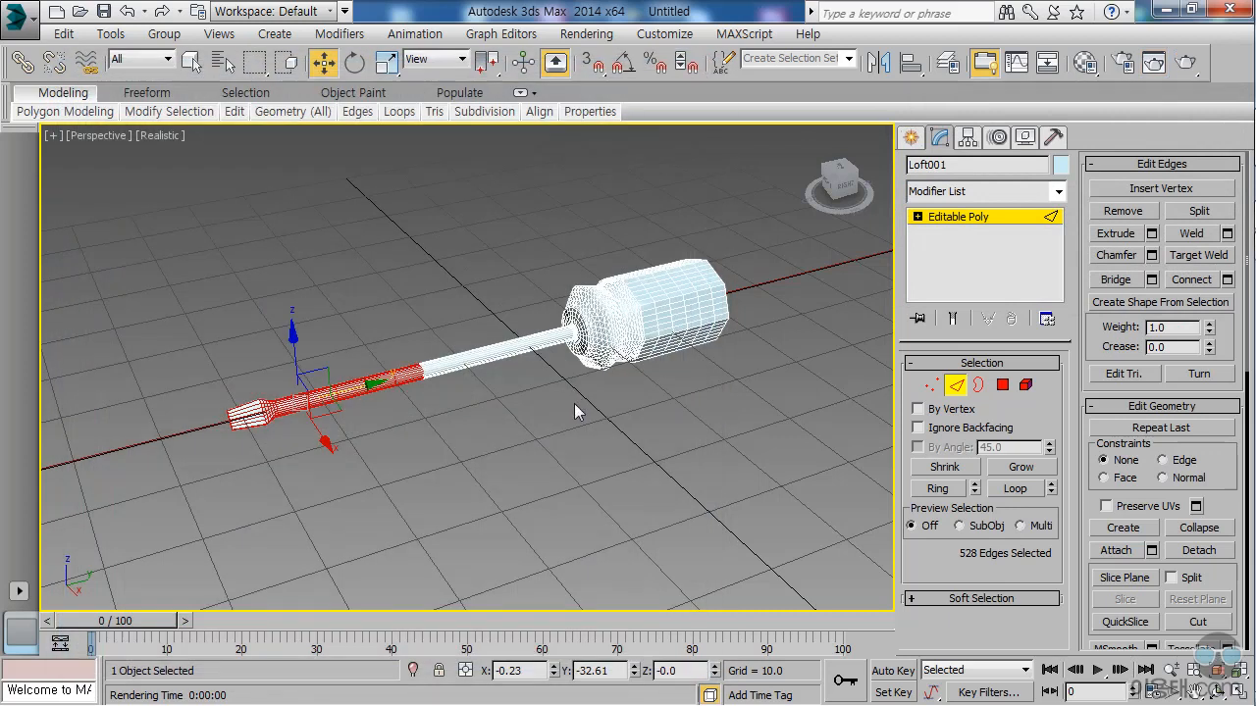
{"action": "middle_click_drag", "start_coordinate": [574, 403], "coordinate": [545, 414]}
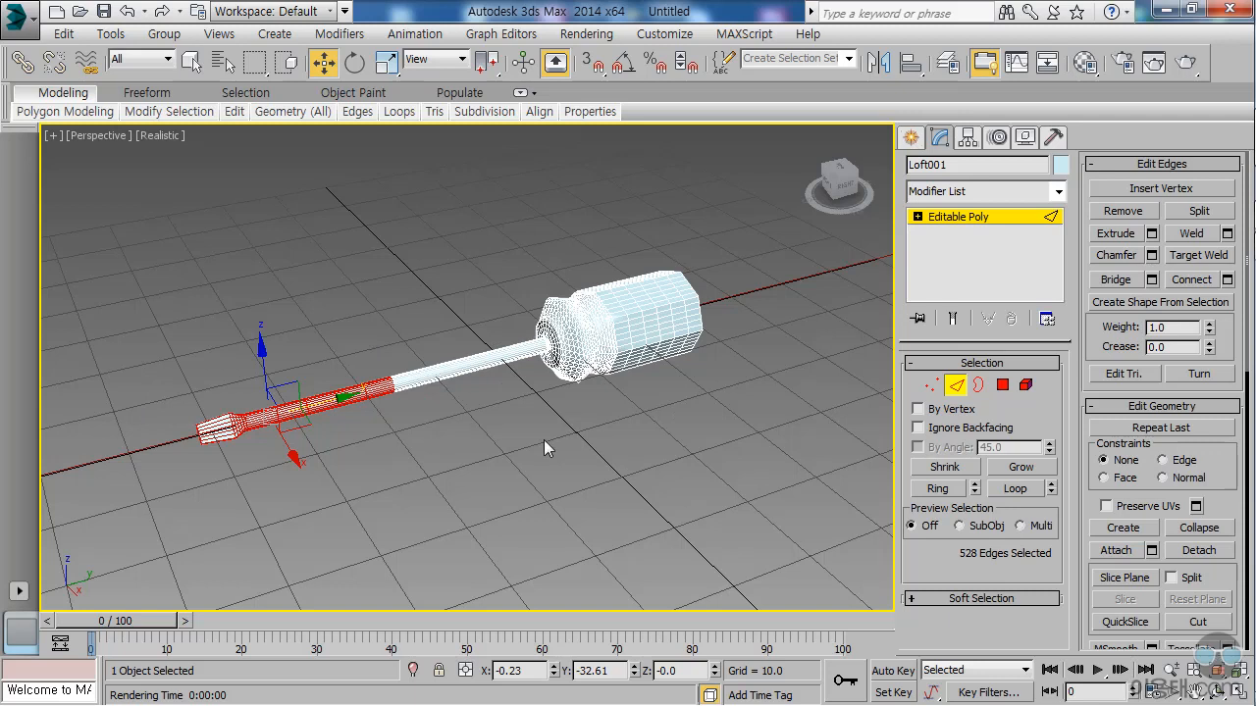
Open the Material Editor and name the first sample slot's material 손잡이.
{"action": "middle_click_drag", "start_coordinate": [591, 428], "coordinate": [633, 403], "text": "alt"}
{"action": "left_click", "coordinate": [1085, 62]}
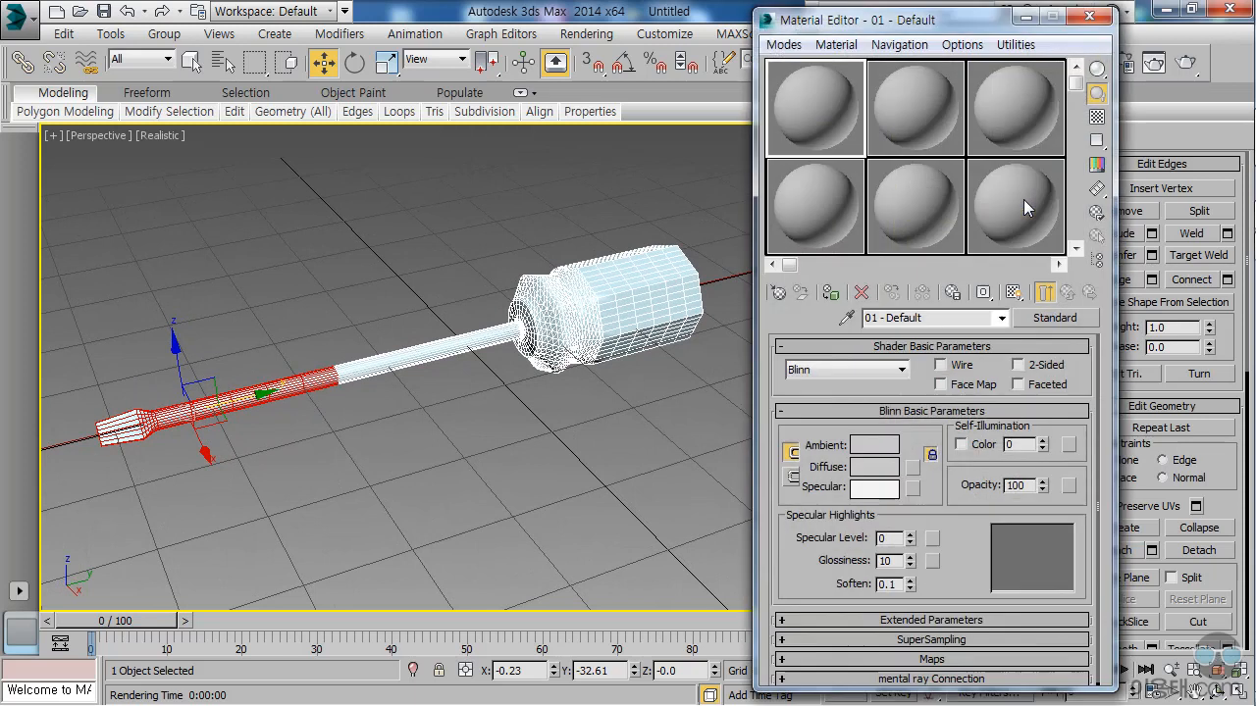
{"action": "left_click_drag", "start_coordinate": [973, 22], "coordinate": [1012, 24]}
{"action": "left_click", "coordinate": [964, 318]}
{"action": "type", "text": "t손잡ㅇ"}
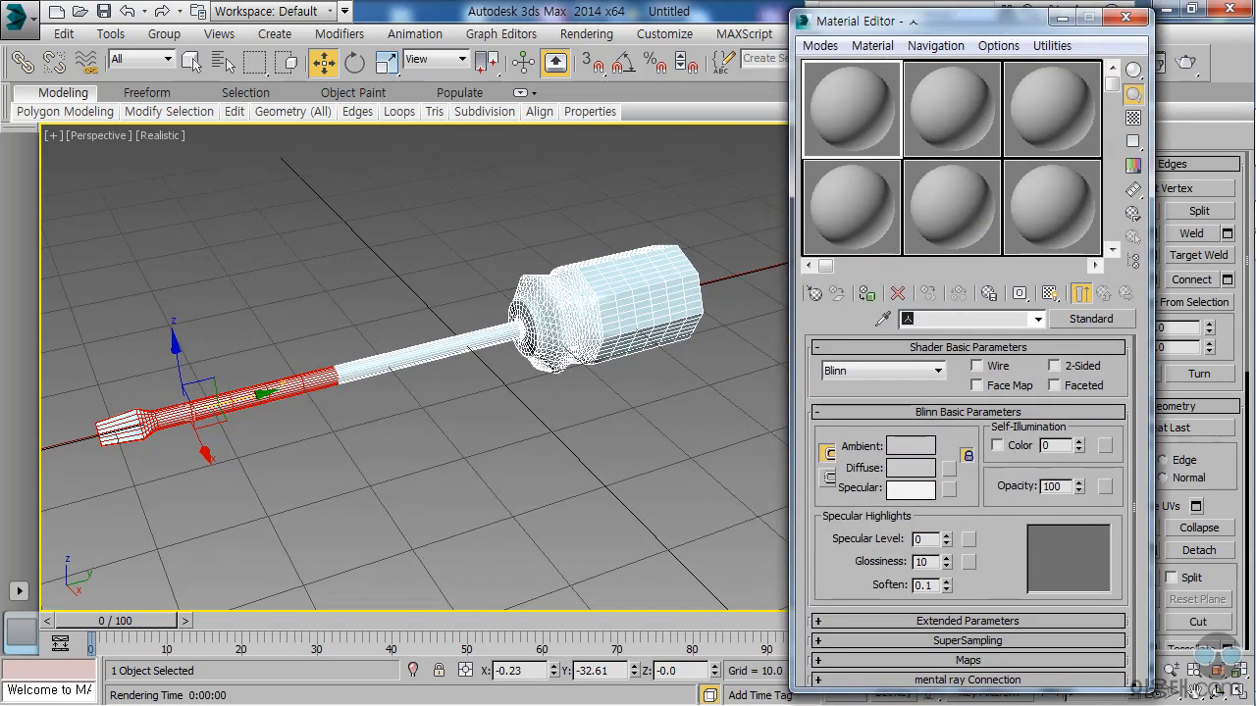
{"action": "left_click", "coordinate": [935, 126]}
{"action": "left_click_drag", "start_coordinate": [973, 320], "coordinate": [856, 324]}
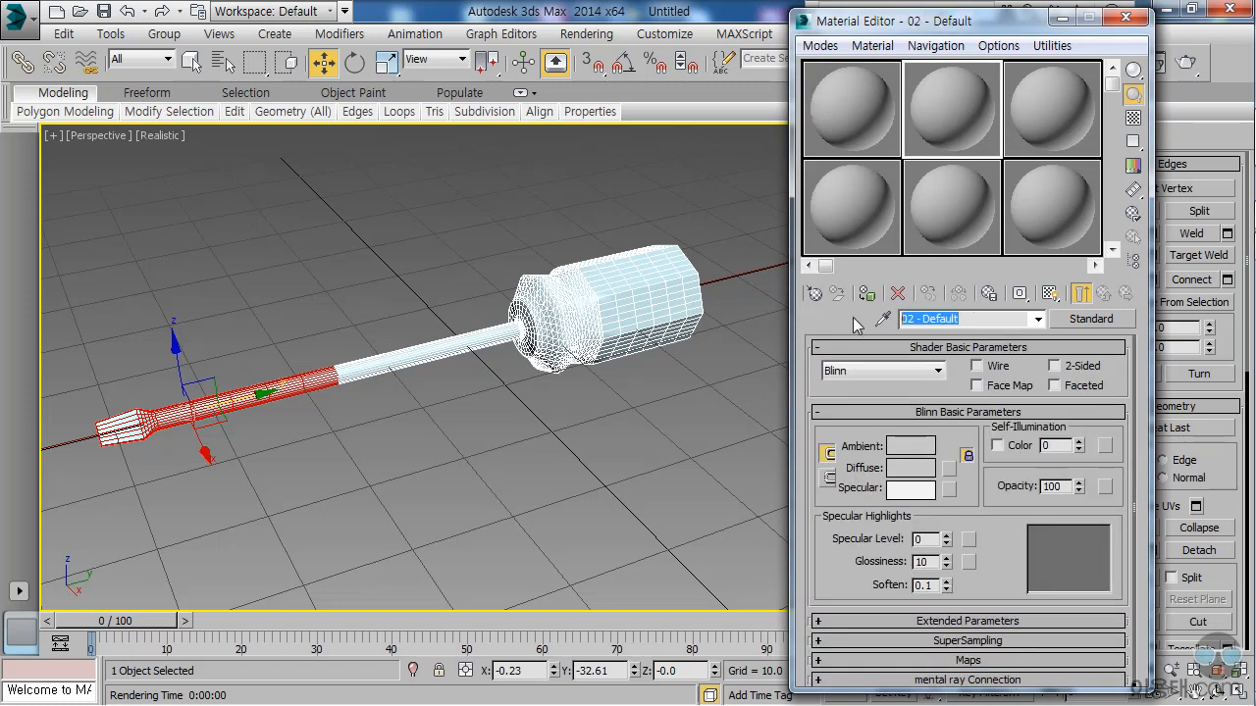
{"action": "left_click", "coordinate": [841, 117]}
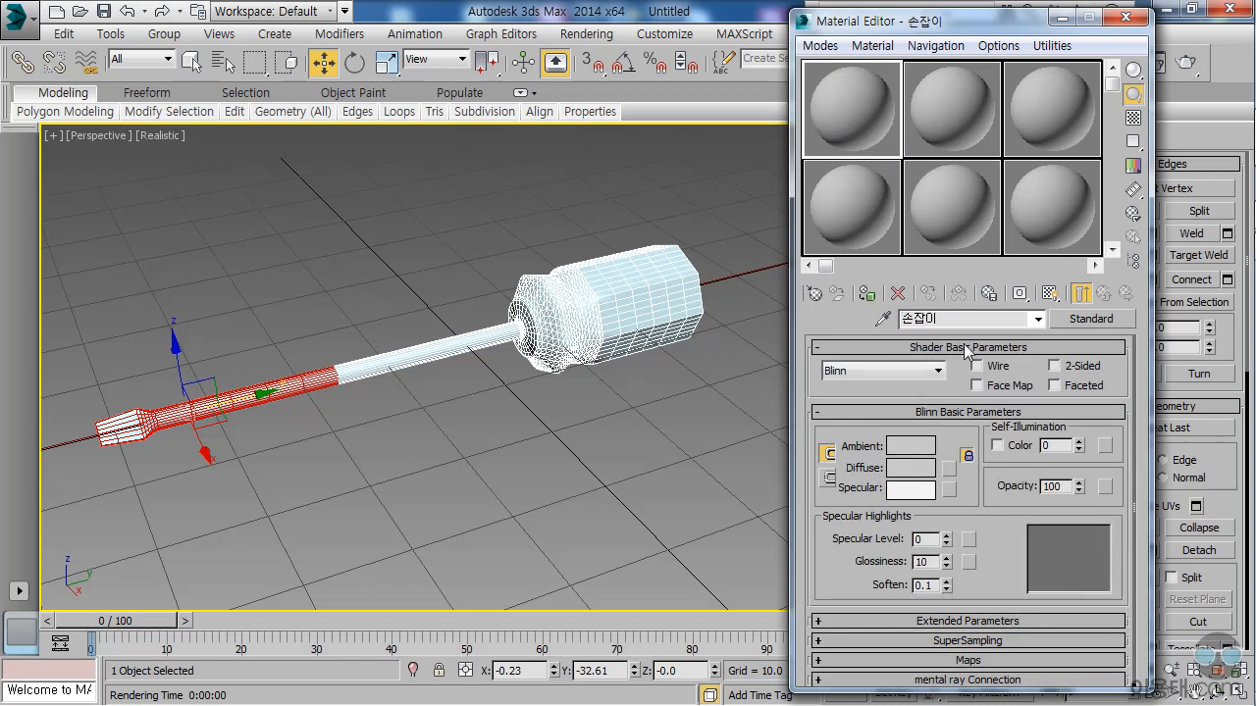
Give the 손잡이 material a yellow ambient and diffuse colour of RGB 219, 195, 34, with specular level 23 and glossiness 27.
{"action": "left_click", "coordinate": [910, 450]}
{"action": "left_click_drag", "start_coordinate": [421, 159], "coordinate": [418, 147]}
{"action": "left_click_drag", "start_coordinate": [575, 160], "coordinate": [575, 145]}
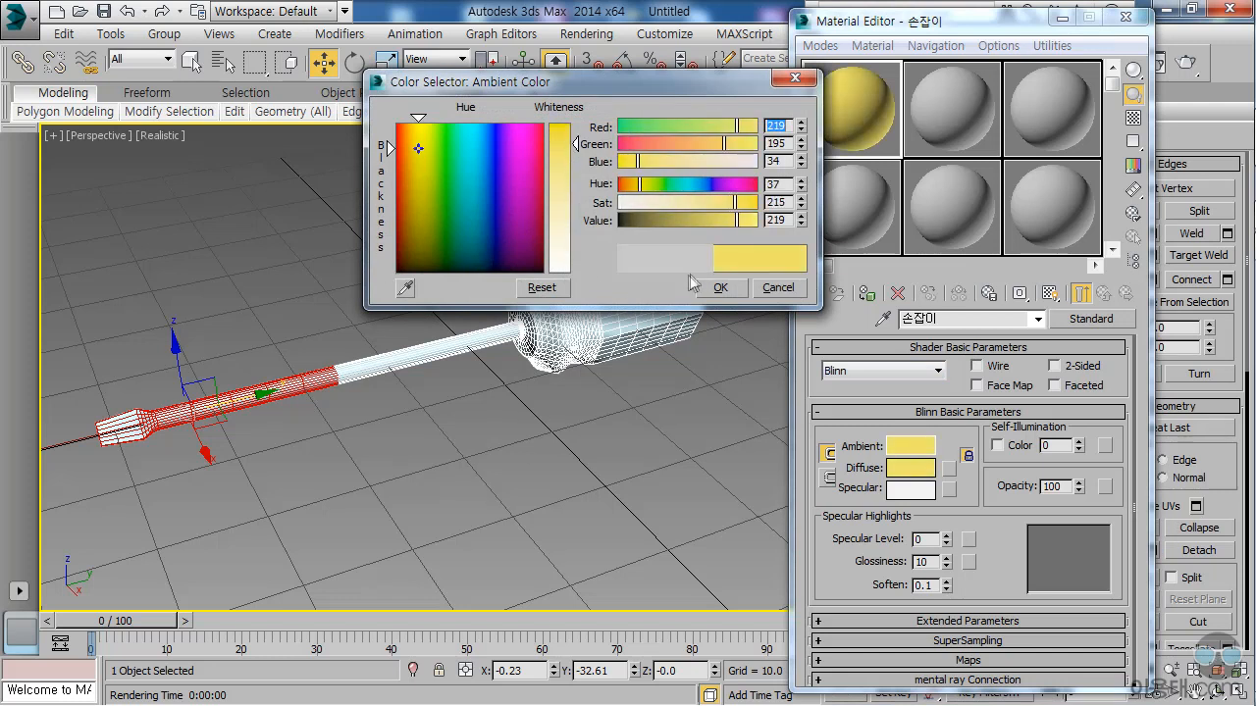
{"action": "left_click", "coordinate": [724, 288]}
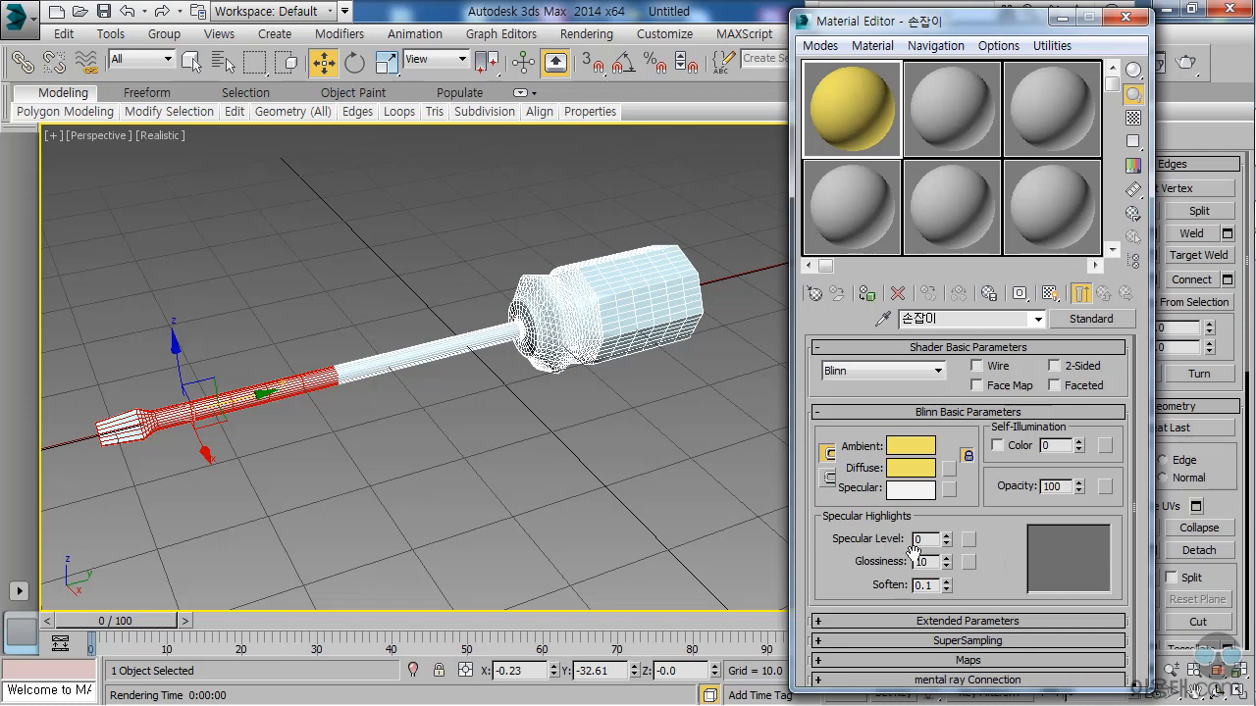
{"action": "left_click_drag", "start_coordinate": [945, 542], "coordinate": [944, 514]}
{"action": "left_click_drag", "start_coordinate": [947, 569], "coordinate": [995, 501]}
Enable the 손잡이 material's reflection at amount 45 with a Raytrace map and return to the parent material.
{"action": "left_click", "coordinate": [989, 657]}
{"action": "left_click", "coordinate": [844, 559]}
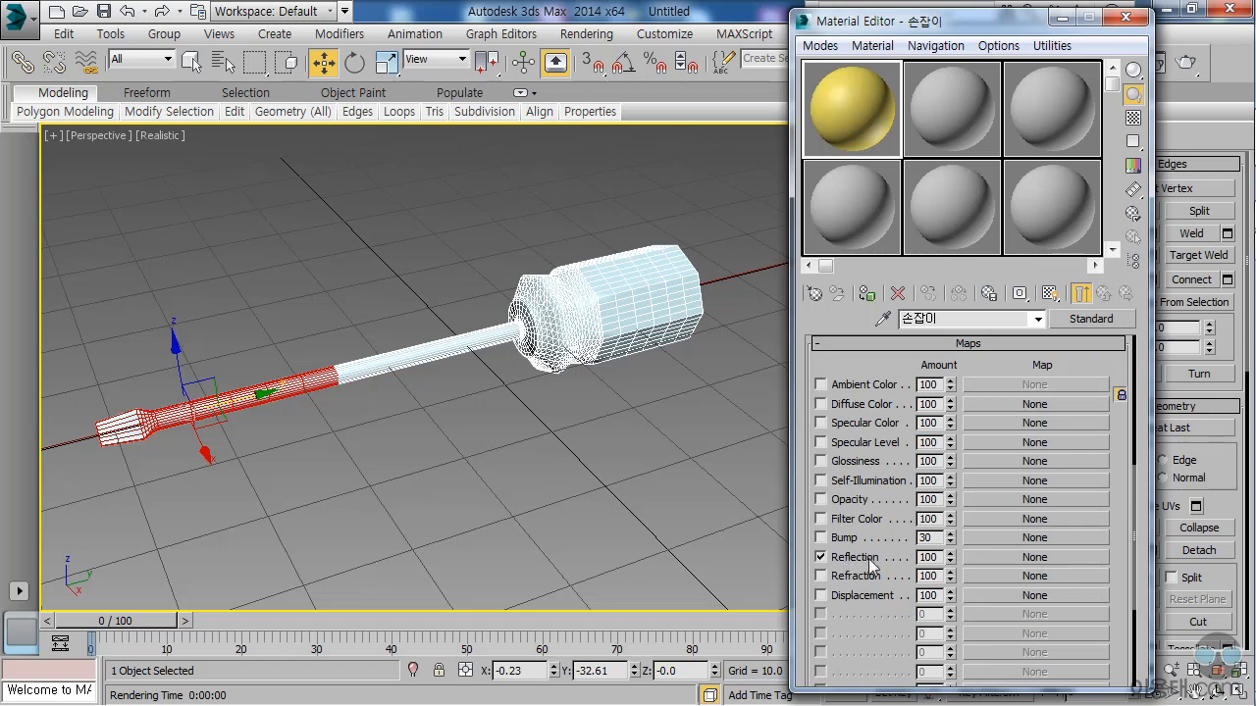
{"action": "double_click", "coordinate": [929, 557]}
{"action": "type", "text": "45"}
{"action": "left_click", "coordinate": [1038, 557]}
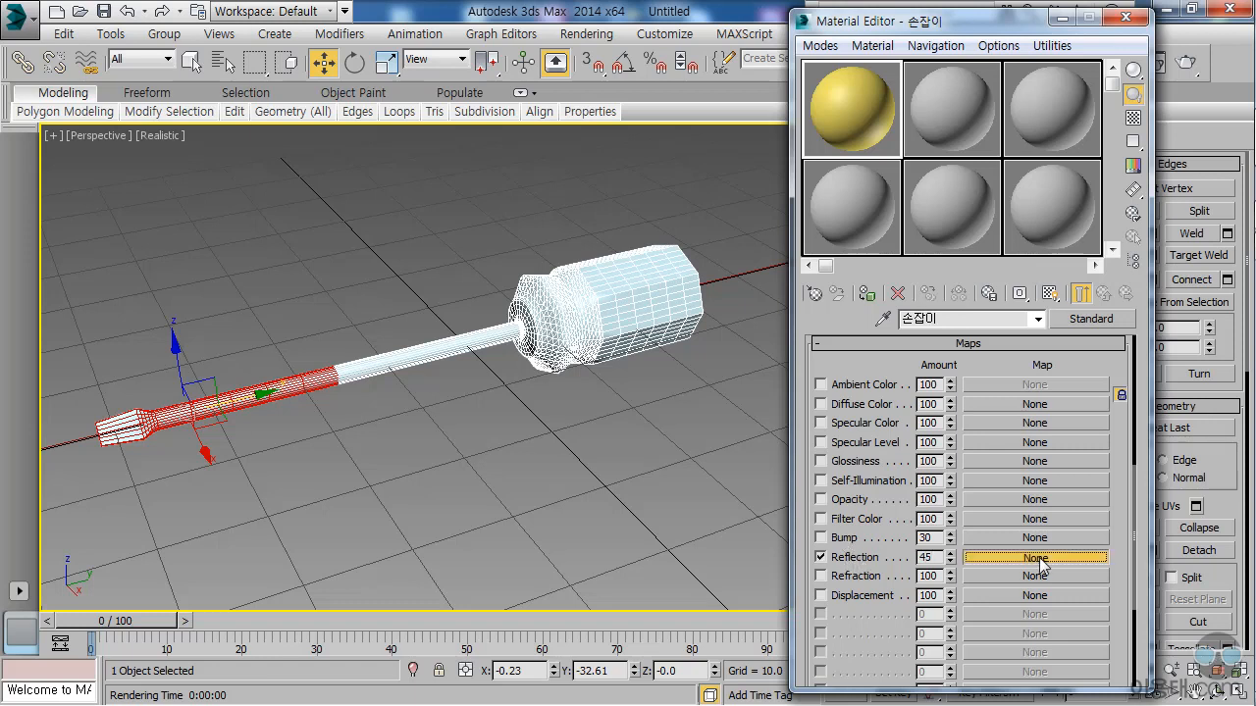
{"action": "left_click", "coordinate": [351, 554]}
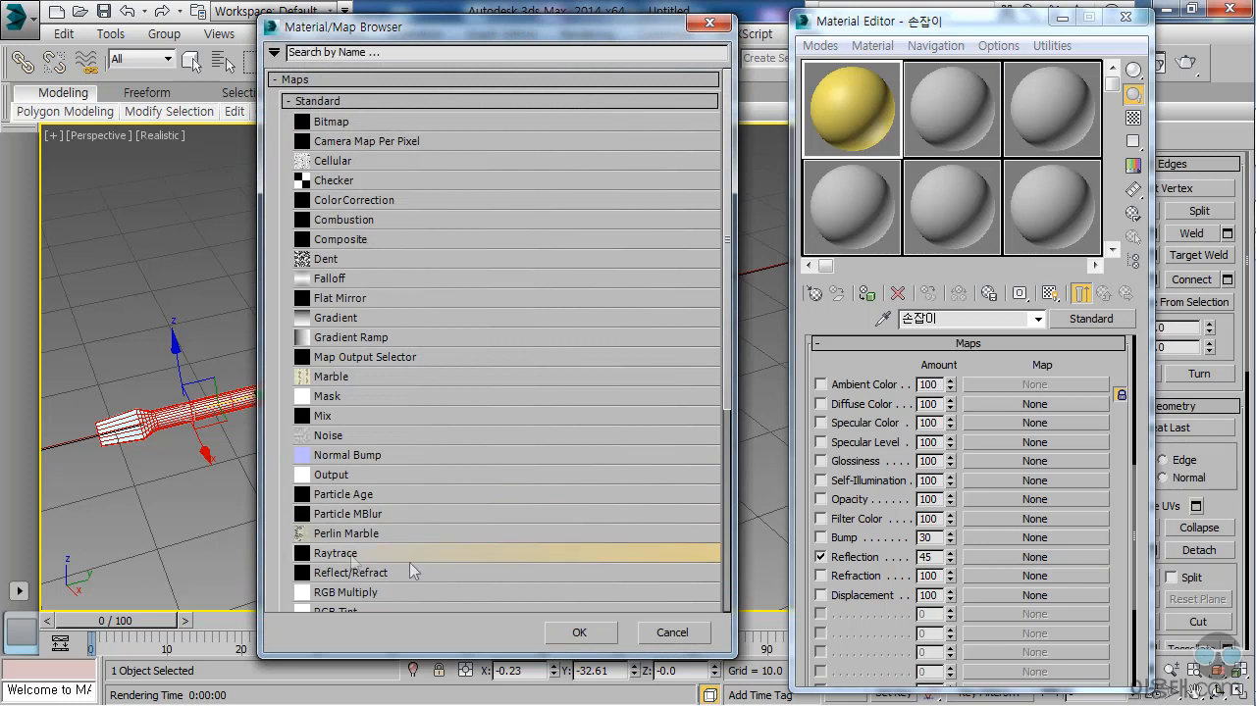
{"action": "left_click", "coordinate": [579, 632]}
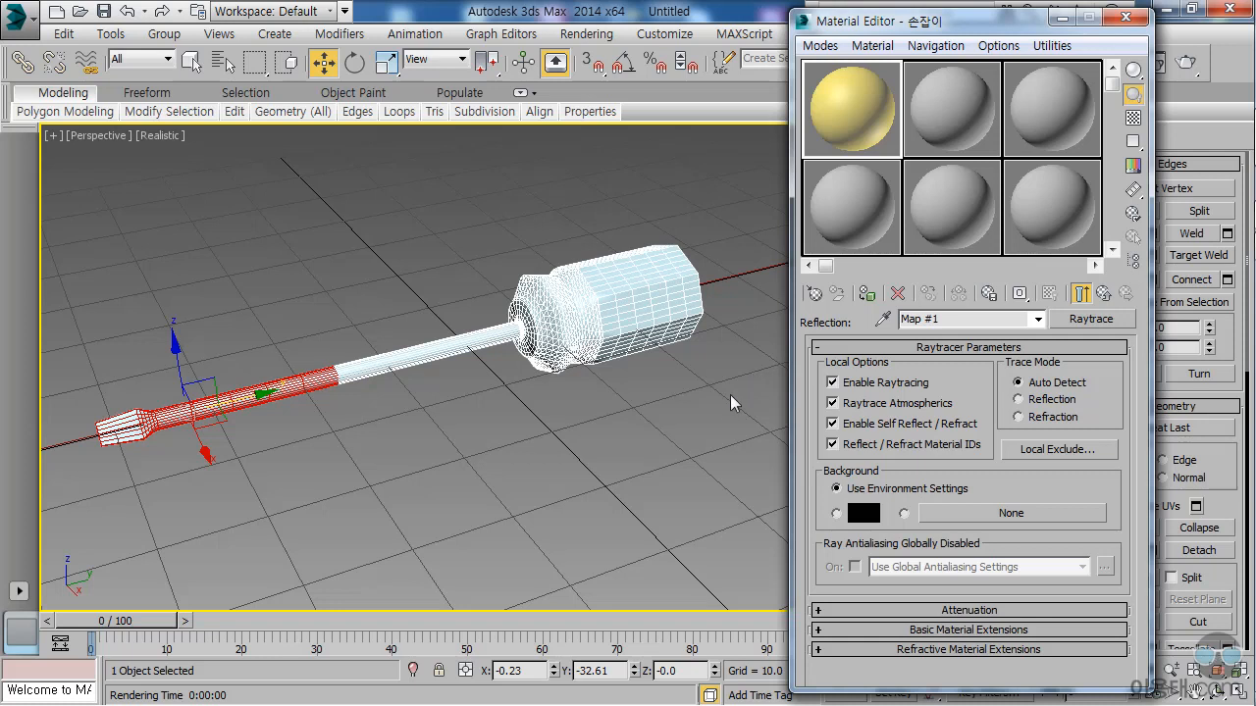
{"action": "left_click", "coordinate": [1105, 293]}
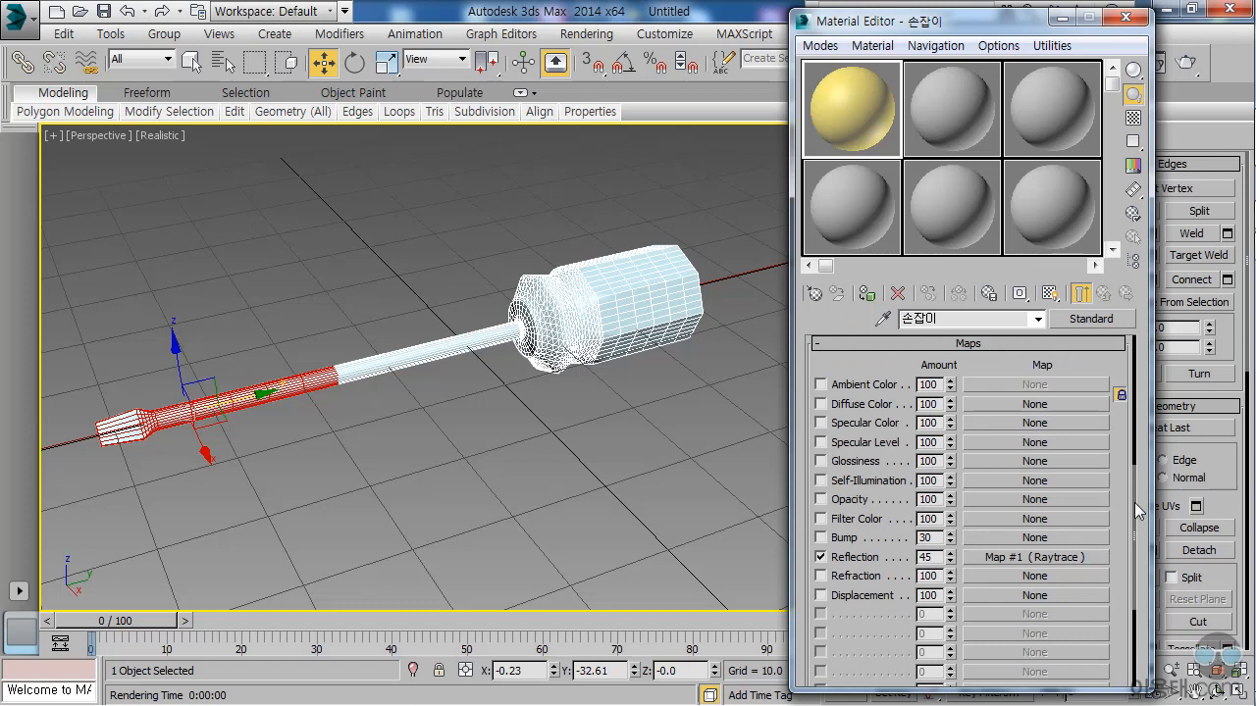
{"action": "left_click_drag", "start_coordinate": [1138, 510], "coordinate": [1138, 369]}
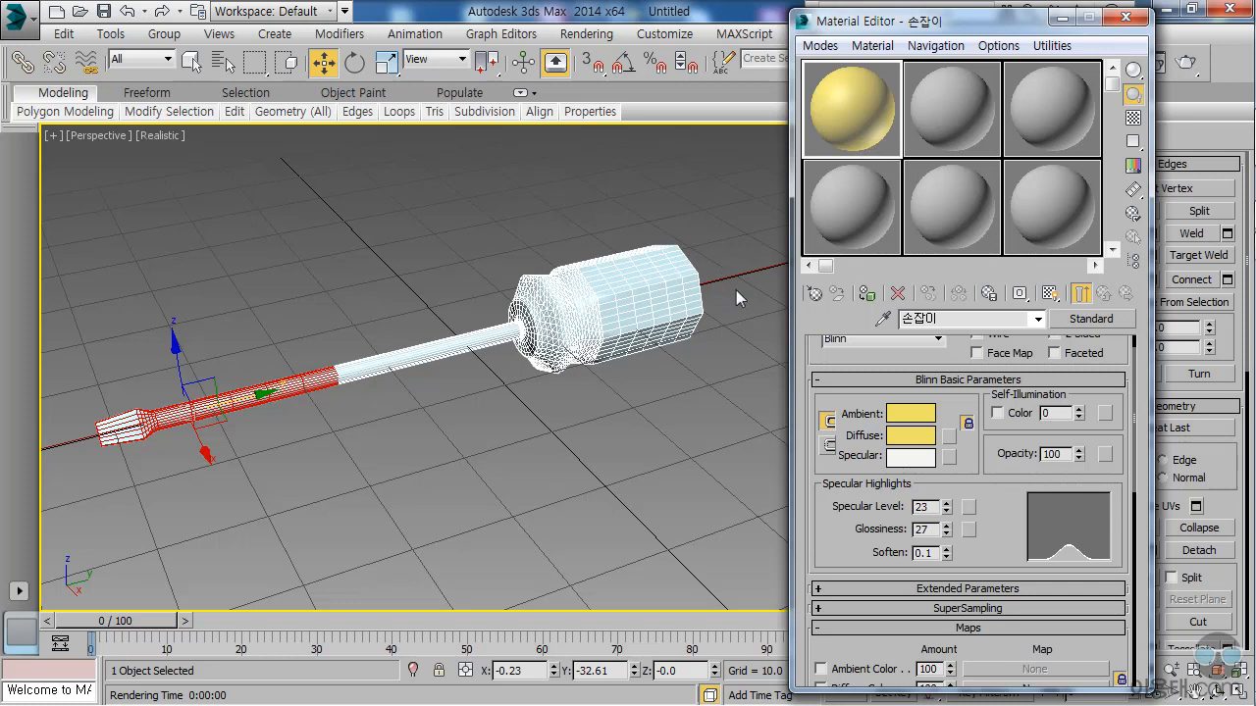
Select all polygons of the screwdriver's handle in the Top view, leaving out the shaft.
{"action": "middle_click_drag", "start_coordinate": [740, 288], "coordinate": [606, 277], "text": "alt"}
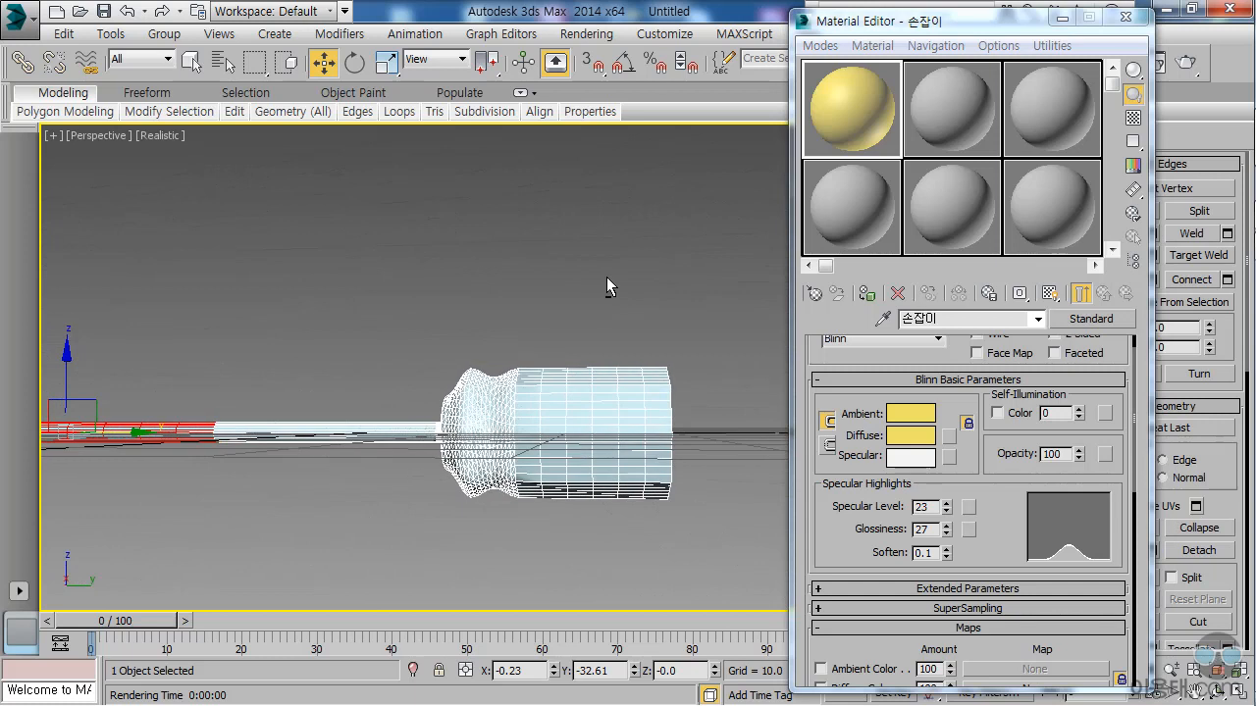
{"action": "key", "text": "alt+w"}
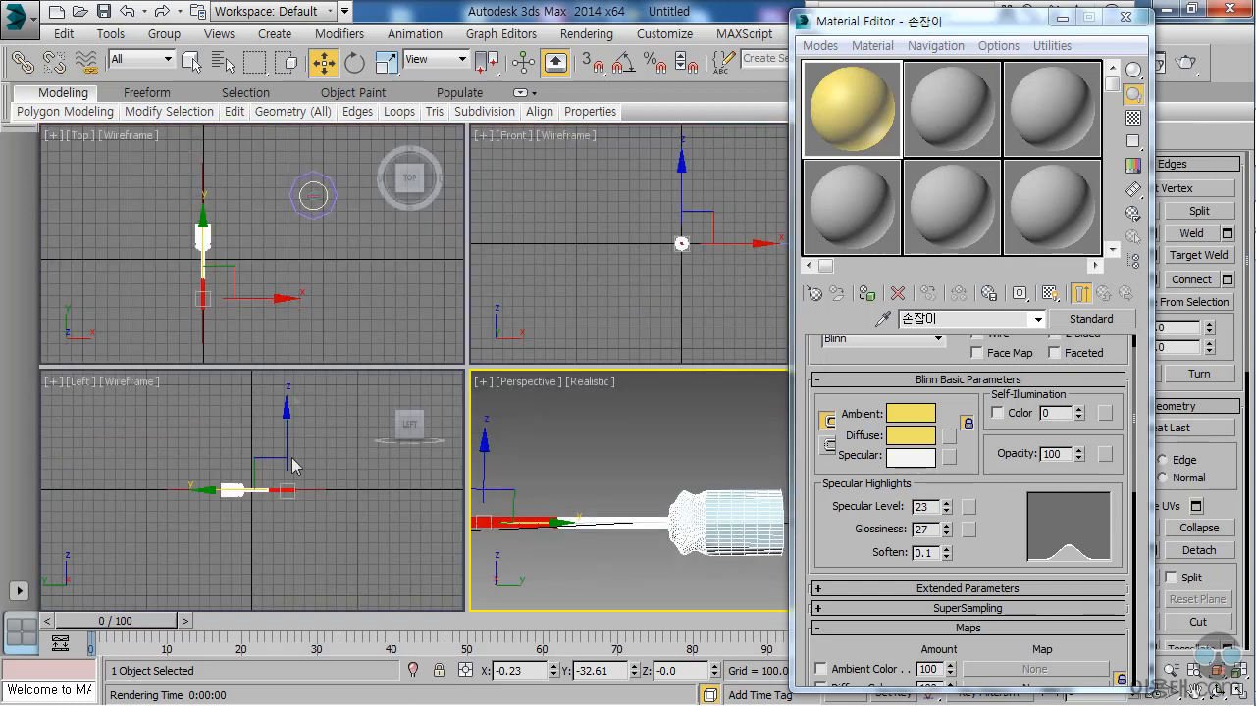
{"action": "key", "text": "alt+w"}
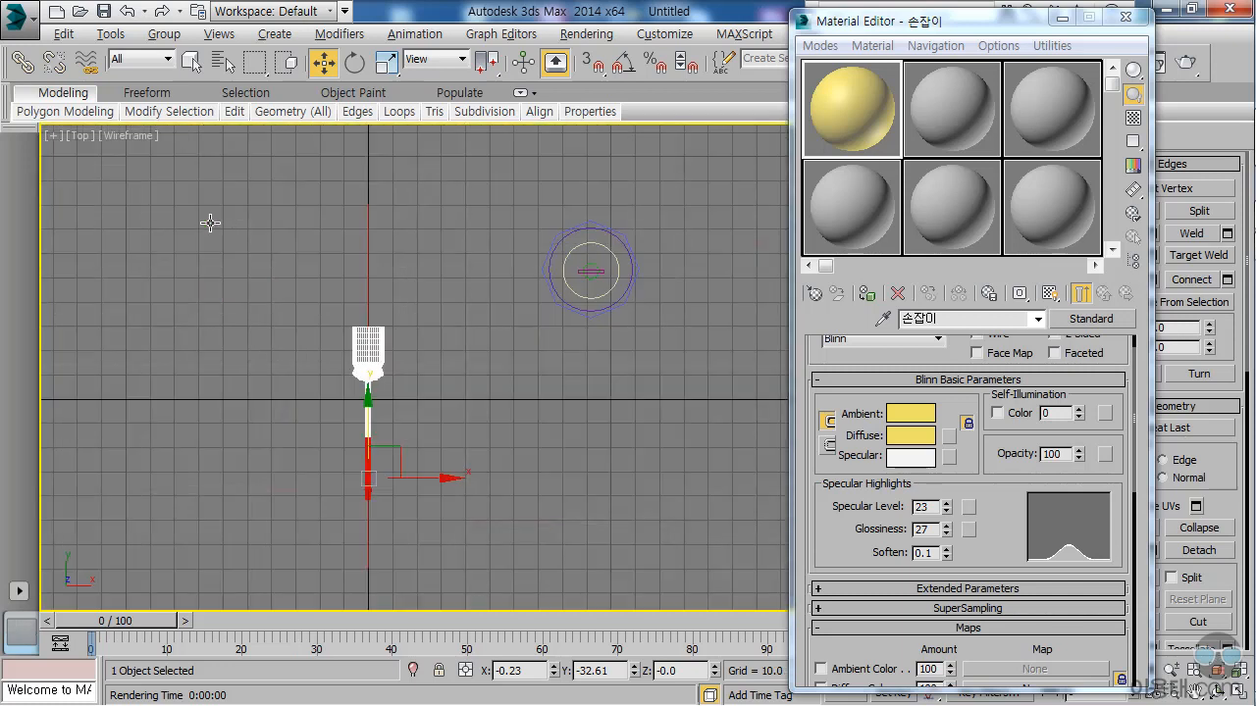
{"action": "key", "text": "z"}
{"action": "scroll", "coordinate": [339, 428], "scroll_direction": "up", "scroll_amount": 7}
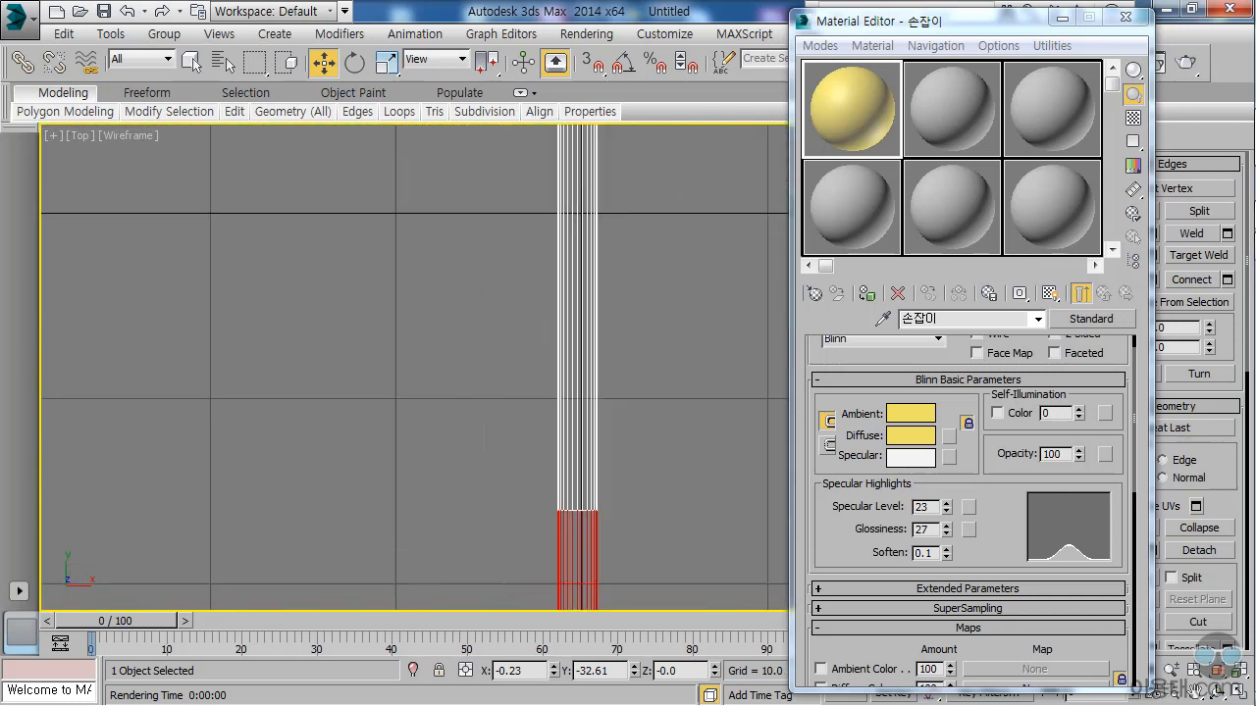
{"action": "middle_click_drag", "start_coordinate": [562, 220], "coordinate": [464, 526]}
{"action": "middle_click_drag", "start_coordinate": [574, 379], "coordinate": [558, 525]}
{"action": "scroll", "coordinate": [628, 412], "scroll_direction": "down", "scroll_amount": 2}
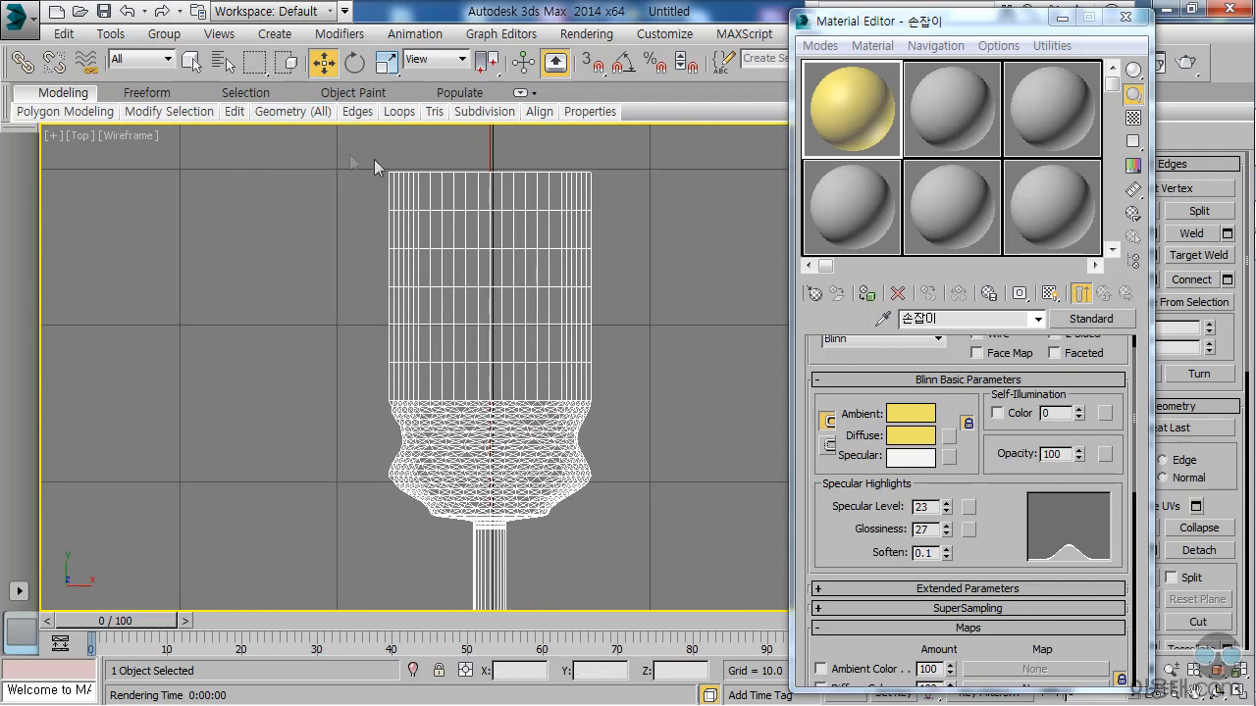
{"action": "left_click_drag", "start_coordinate": [961, 34], "coordinate": [906, 474]}
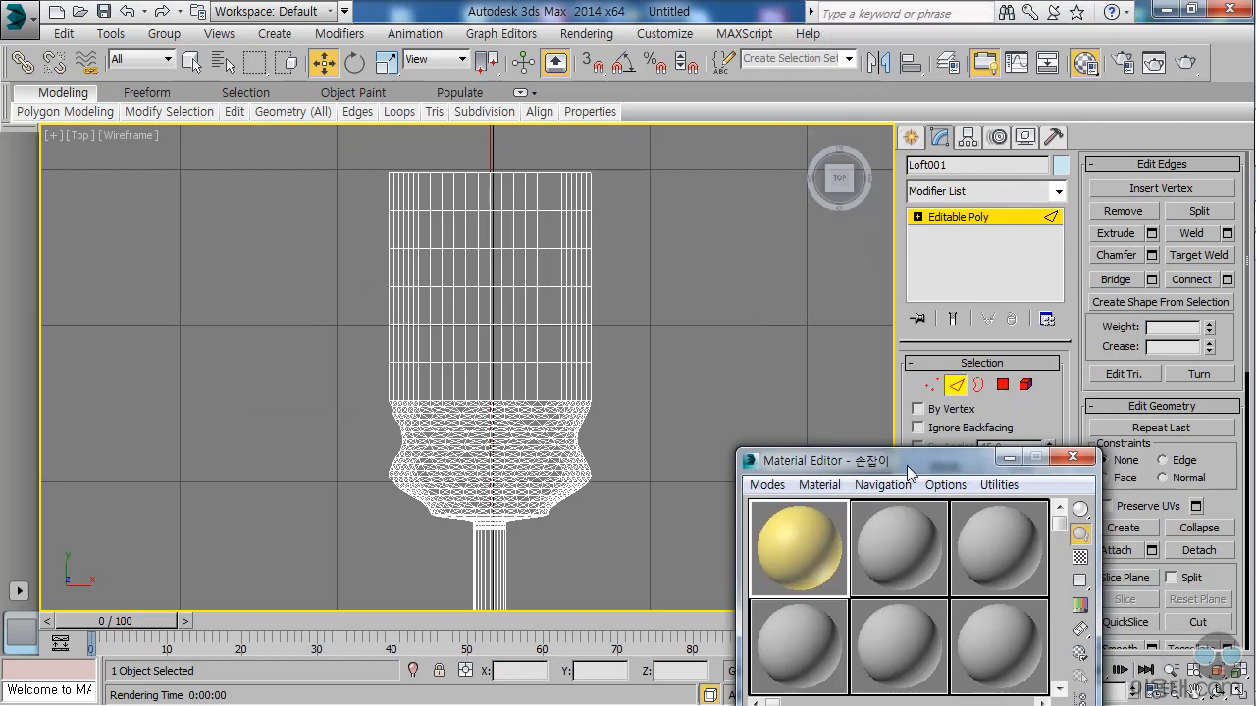
{"action": "left_click", "coordinate": [1003, 384]}
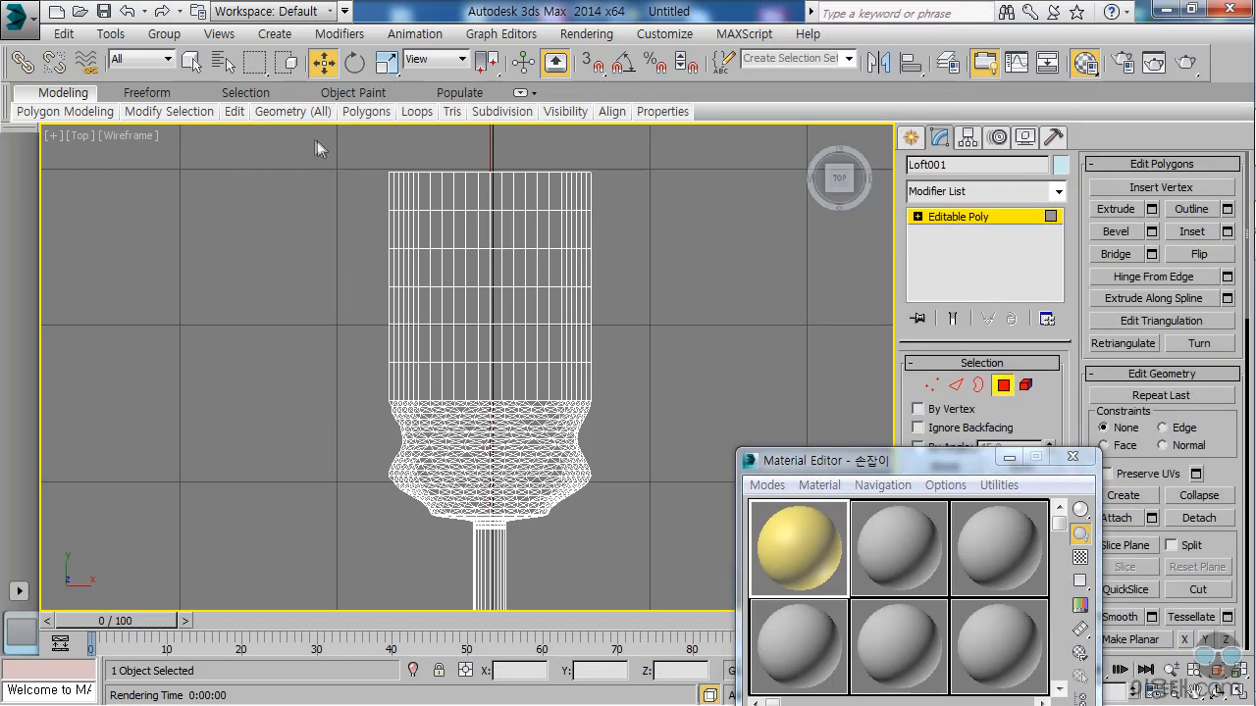
{"action": "left_click_drag", "start_coordinate": [304, 149], "coordinate": [670, 521]}
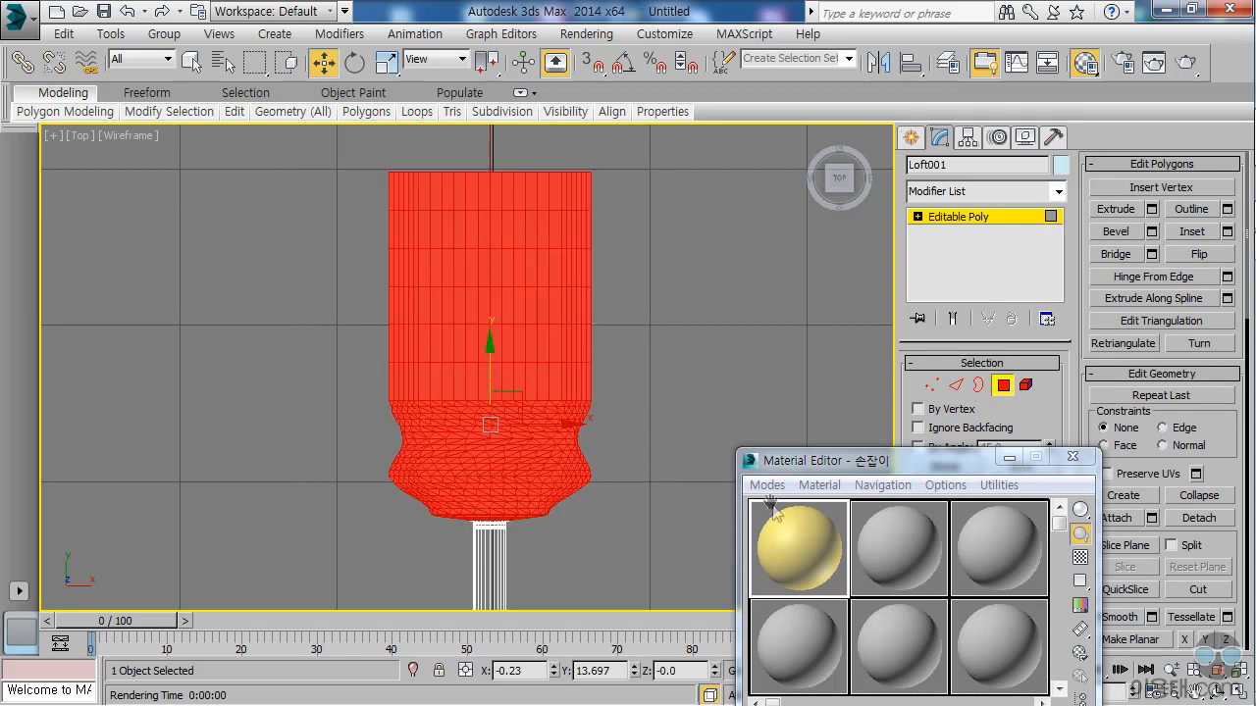
Assign the 손잡이 material to the selected handle polygons and test-render the screwdriver at an angle in the Perspective view.
{"action": "left_click_drag", "start_coordinate": [852, 461], "coordinate": [915, 65]}
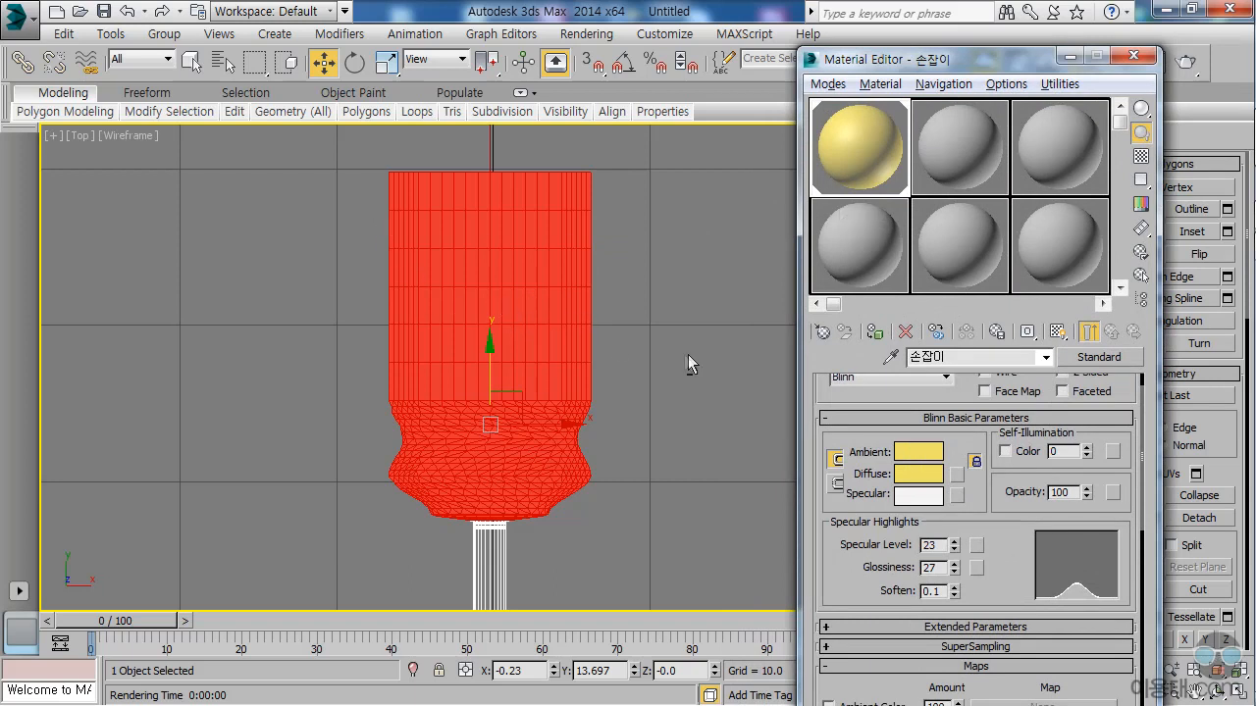
{"action": "key", "text": "alt+w"}
{"action": "right_click", "coordinate": [686, 516]}
{"action": "key", "text": "alt+w"}
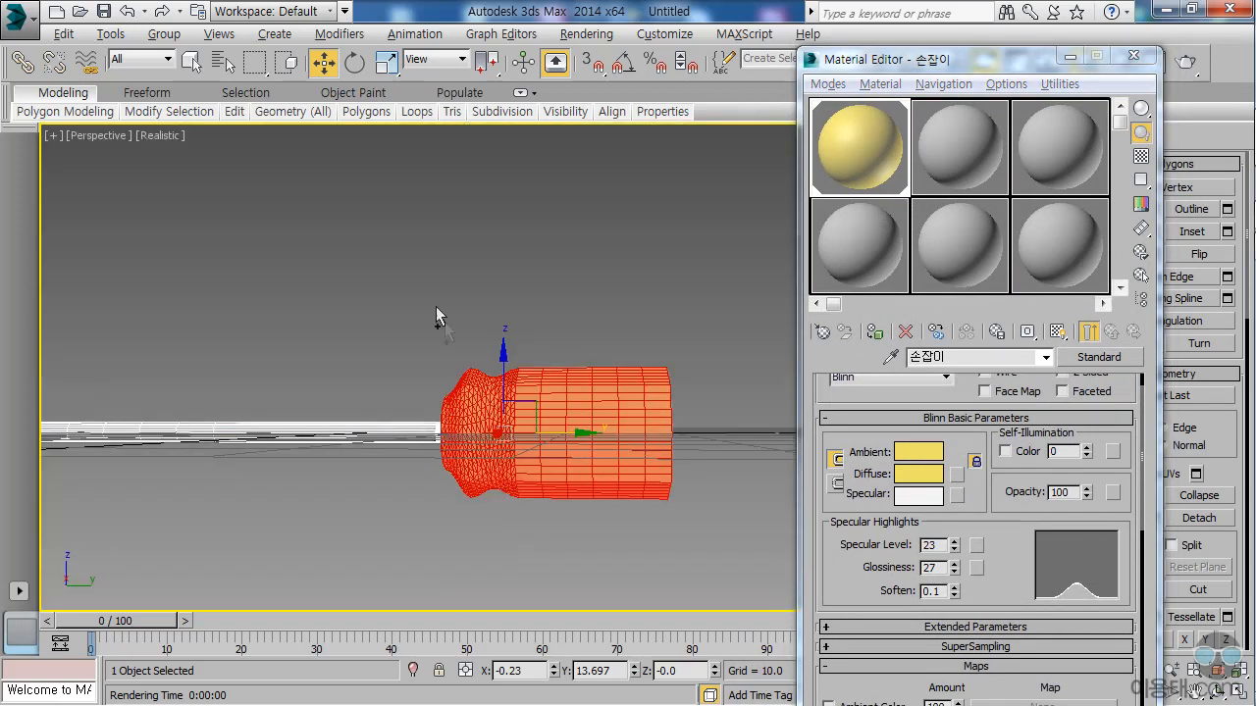
{"action": "scroll", "coordinate": [449, 340], "scroll_direction": "down", "scroll_amount": 4}
{"action": "middle_click_drag", "start_coordinate": [374, 427], "coordinate": [487, 476], "text": "alt"}
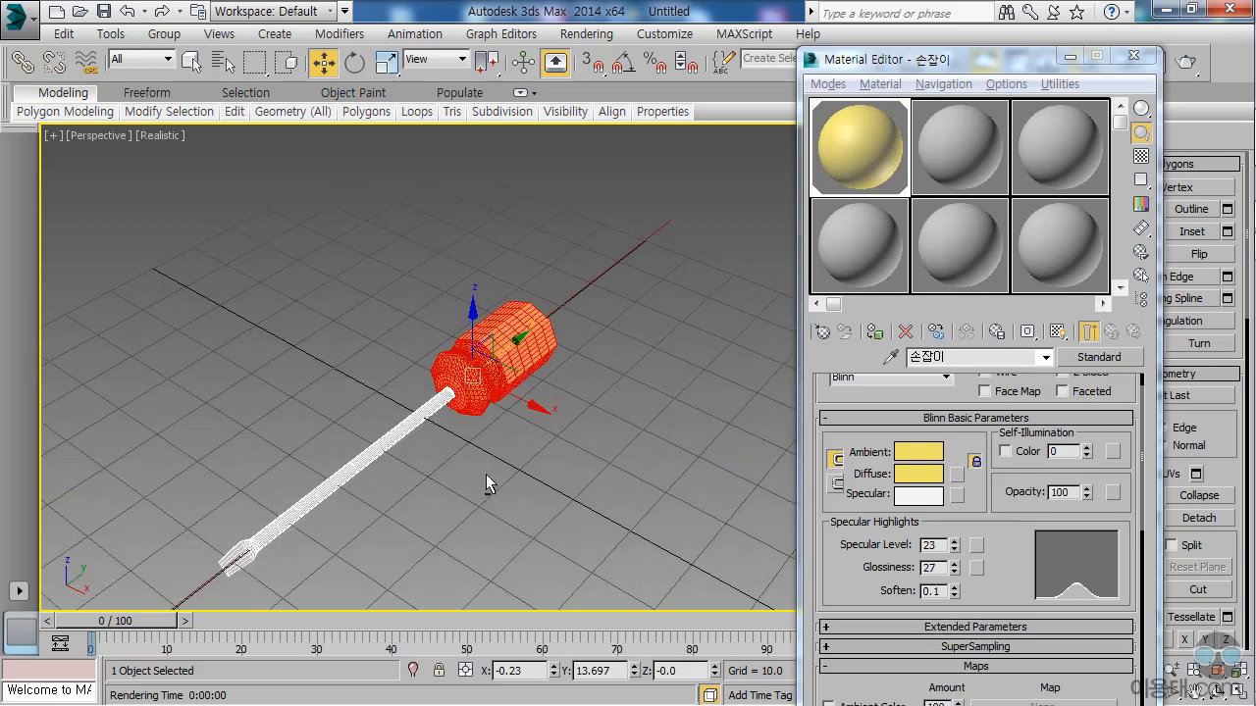
{"action": "scroll", "coordinate": [593, 398], "scroll_direction": "up", "scroll_amount": 3}
{"action": "scroll", "coordinate": [576, 321], "scroll_direction": "down", "scroll_amount": 2}
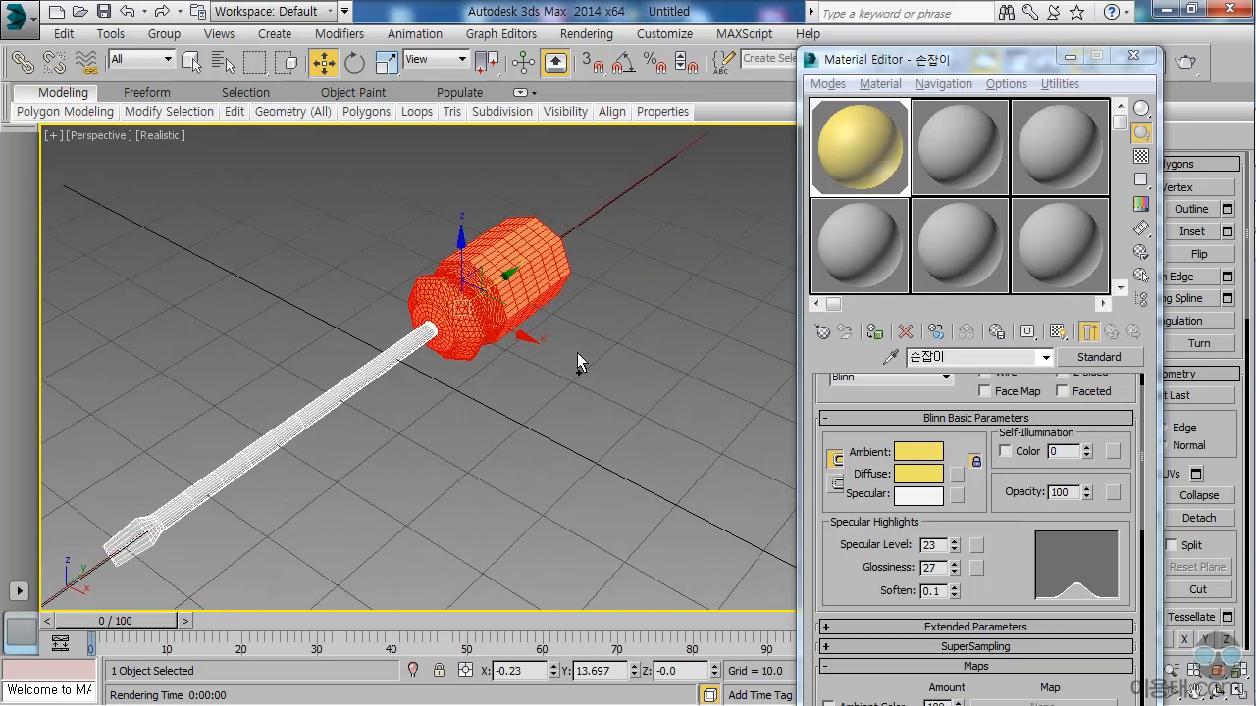
{"action": "middle_click_drag", "start_coordinate": [559, 361], "coordinate": [626, 323]}
{"action": "left_click", "coordinate": [1190, 58]}
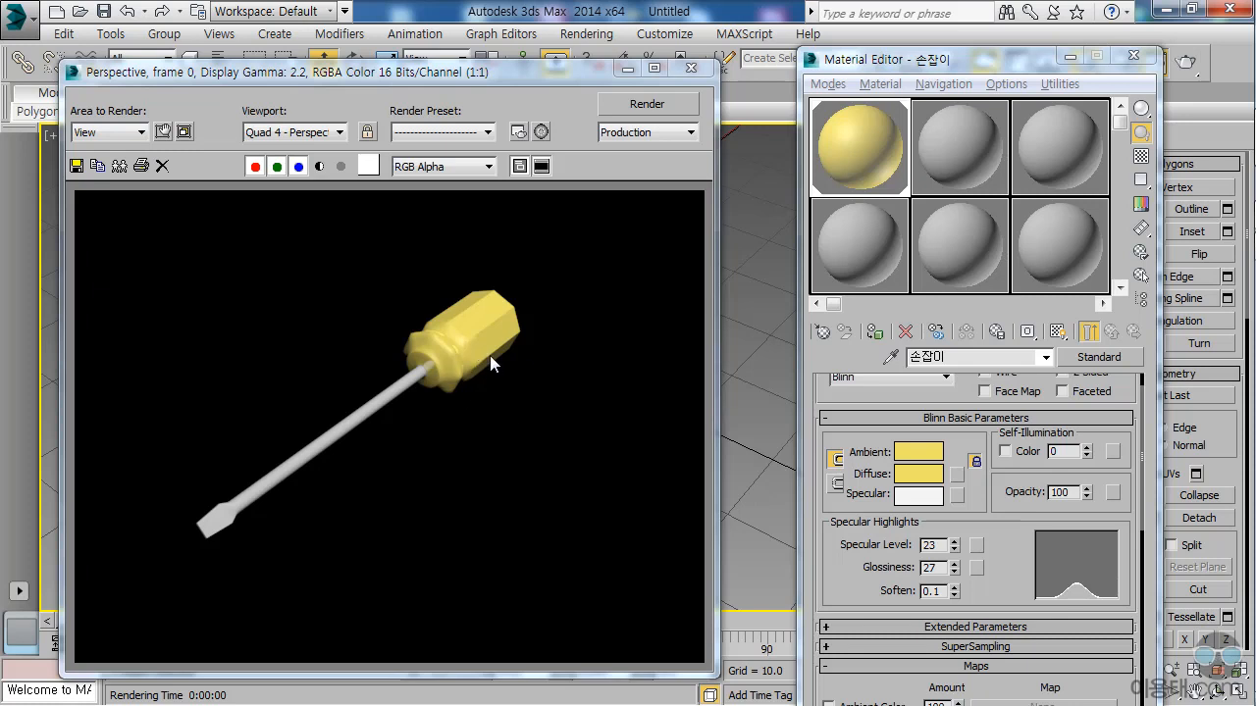
{"action": "left_click", "coordinate": [691, 68]}
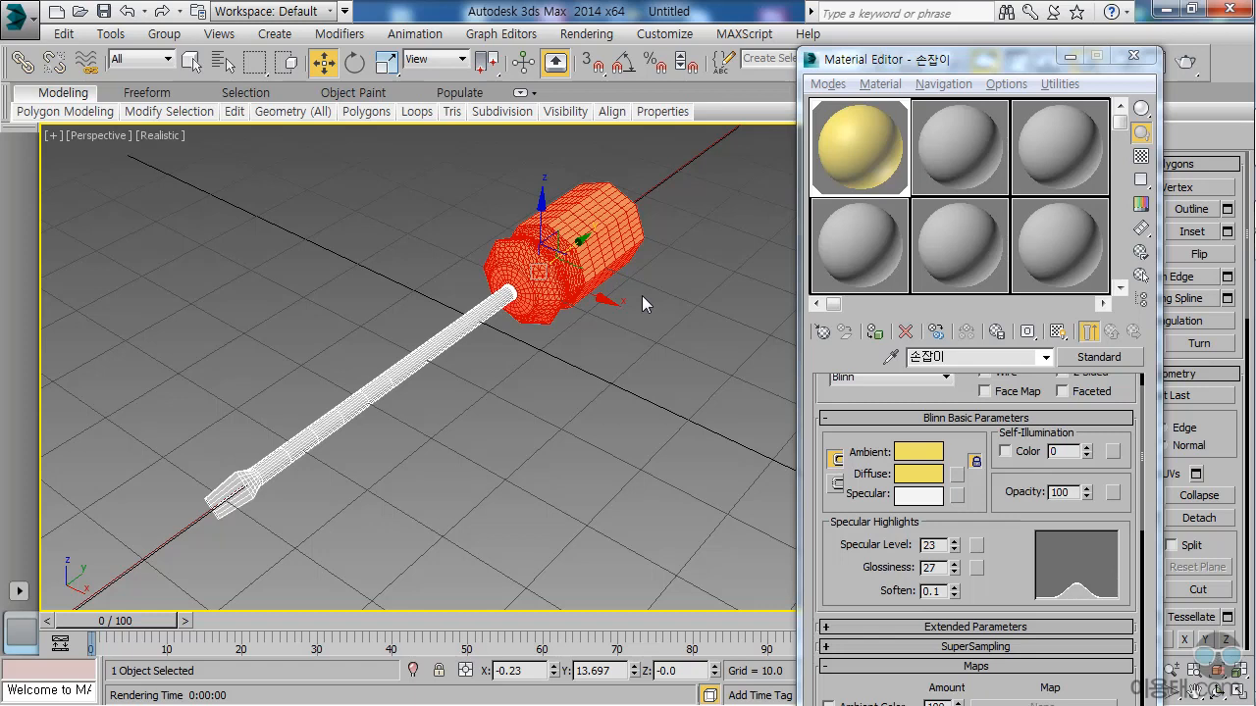
Switch the second sample slot's material to the Metal shader with a dark grey ambient and diffuse colour of RGB 25, 25, 25.
{"action": "left_click", "coordinate": [958, 151]}
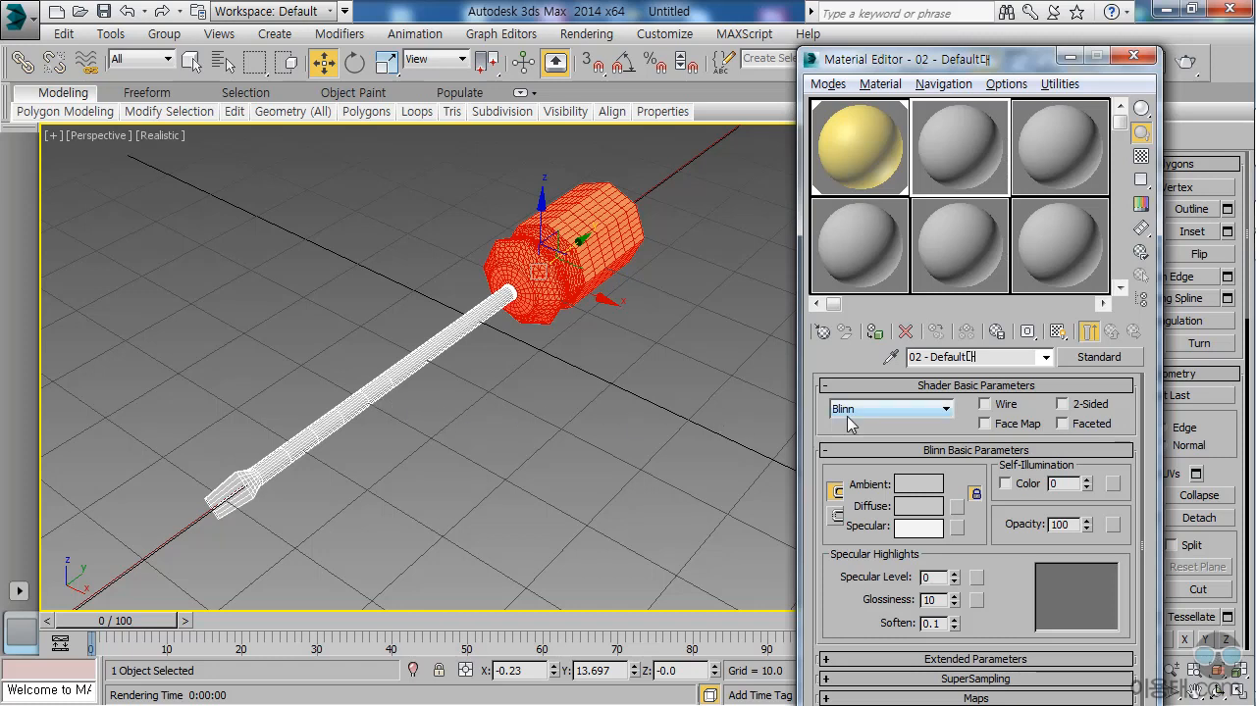
{"action": "left_click", "coordinate": [946, 409]}
{"action": "left_click", "coordinate": [892, 448]}
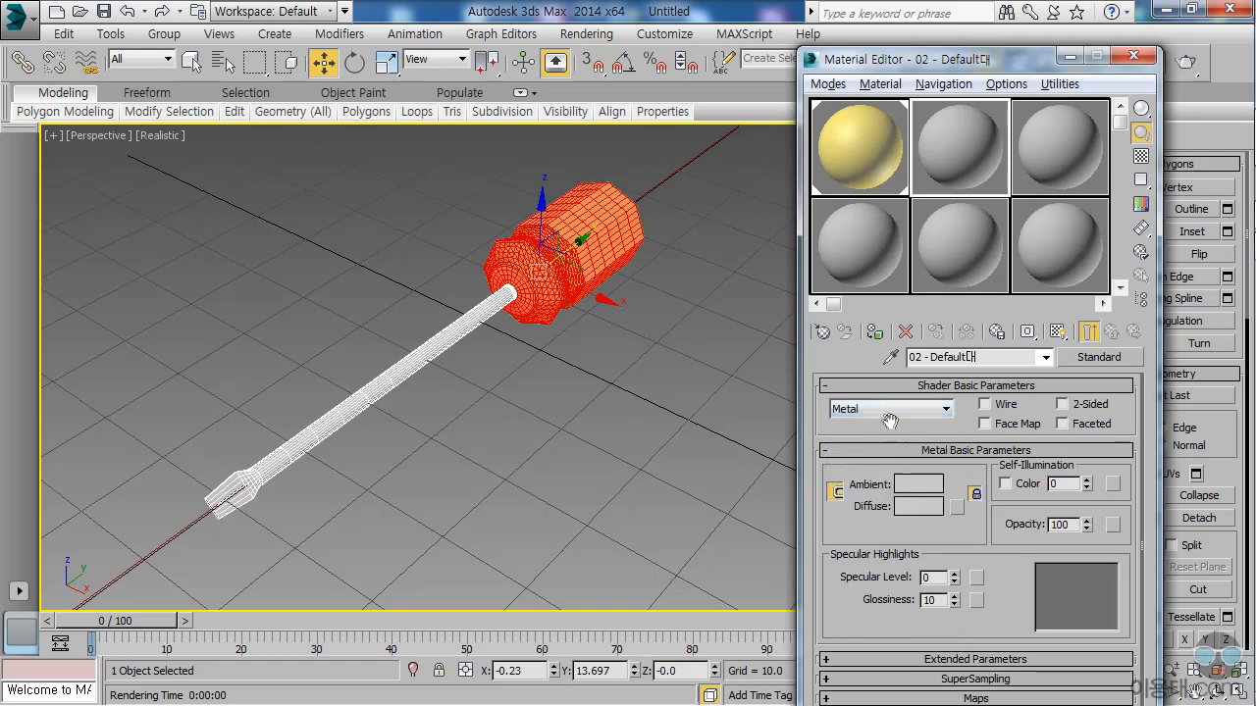
{"action": "left_click", "coordinate": [919, 485]}
{"action": "left_click", "coordinate": [556, 157]}
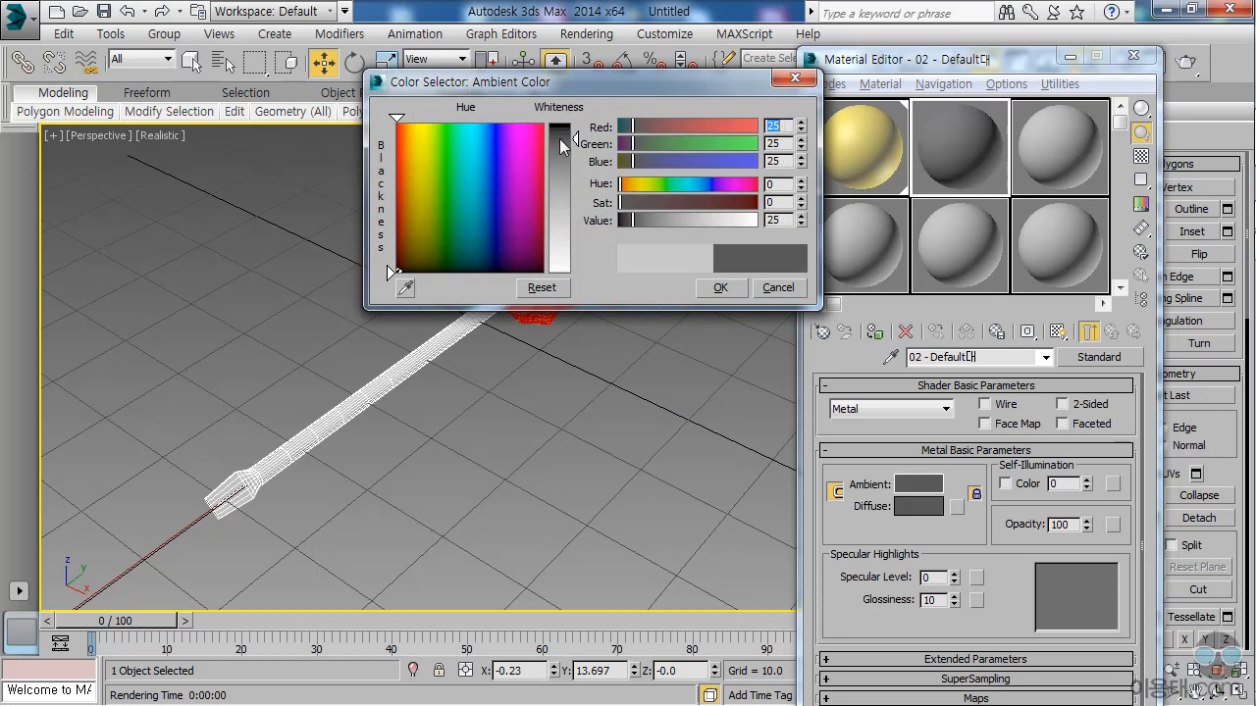
{"action": "left_click", "coordinate": [720, 287]}
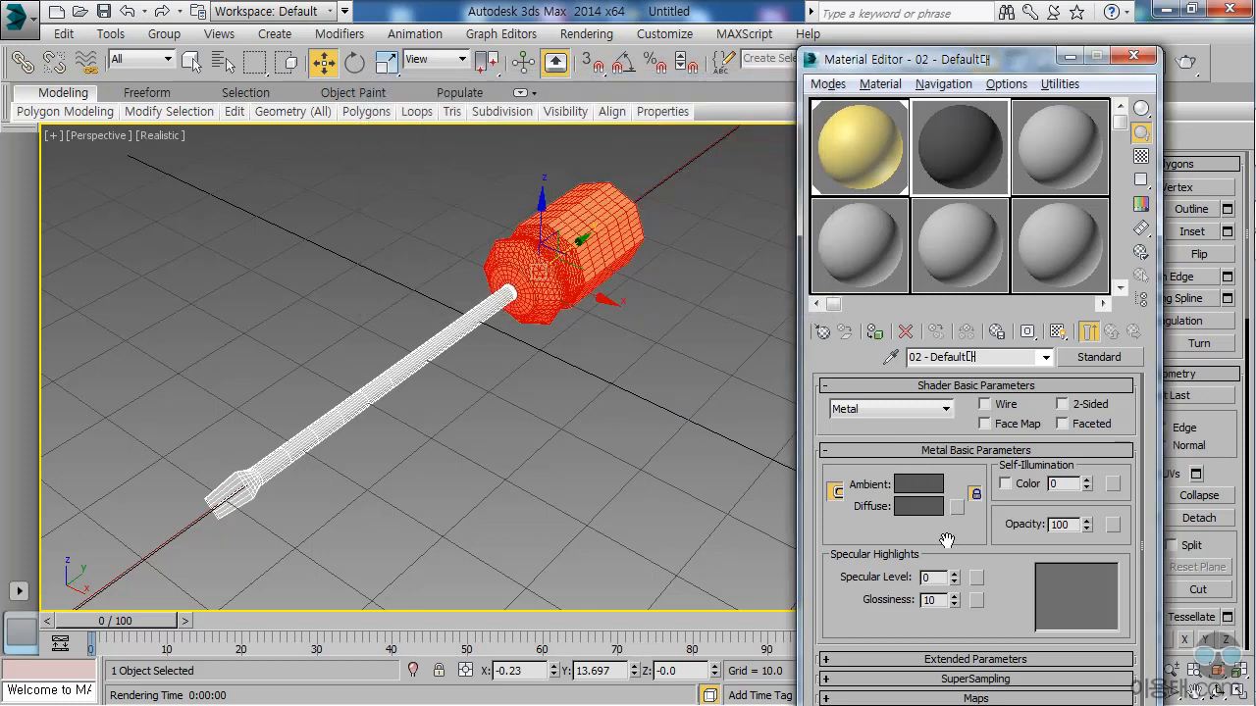
Set the dark metal material's specular level to 96 and its glossiness to 36.
{"action": "left_click_drag", "start_coordinate": [947, 538], "coordinate": [944, 409]}
{"action": "left_click_drag", "start_coordinate": [956, 576], "coordinate": [955, 482]}
{"action": "left_click_drag", "start_coordinate": [956, 578], "coordinate": [949, 548]}
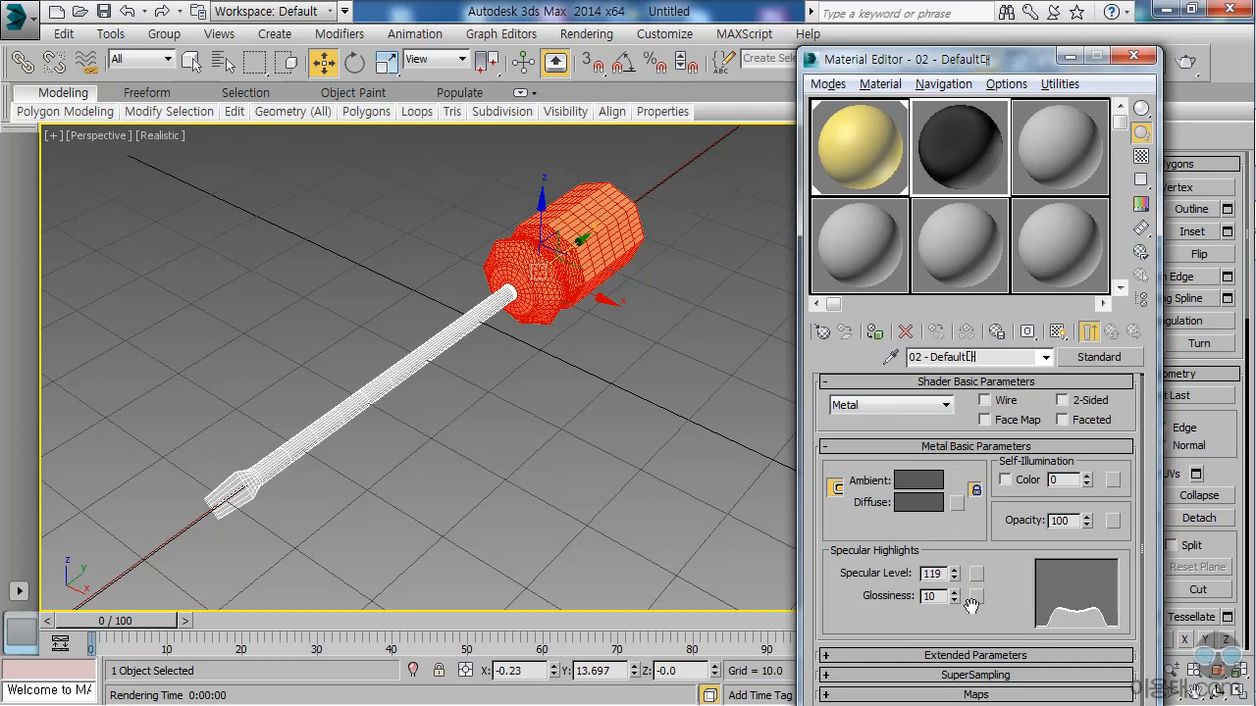
{"action": "mouse_move", "coordinate": [957, 600]}
{"action": "left_mouse_down"}
{"action": "mouse_move", "coordinate": [958, 587]}
{"action": "mouse_move", "coordinate": [958, 603]}
{"action": "left_mouse_up"}
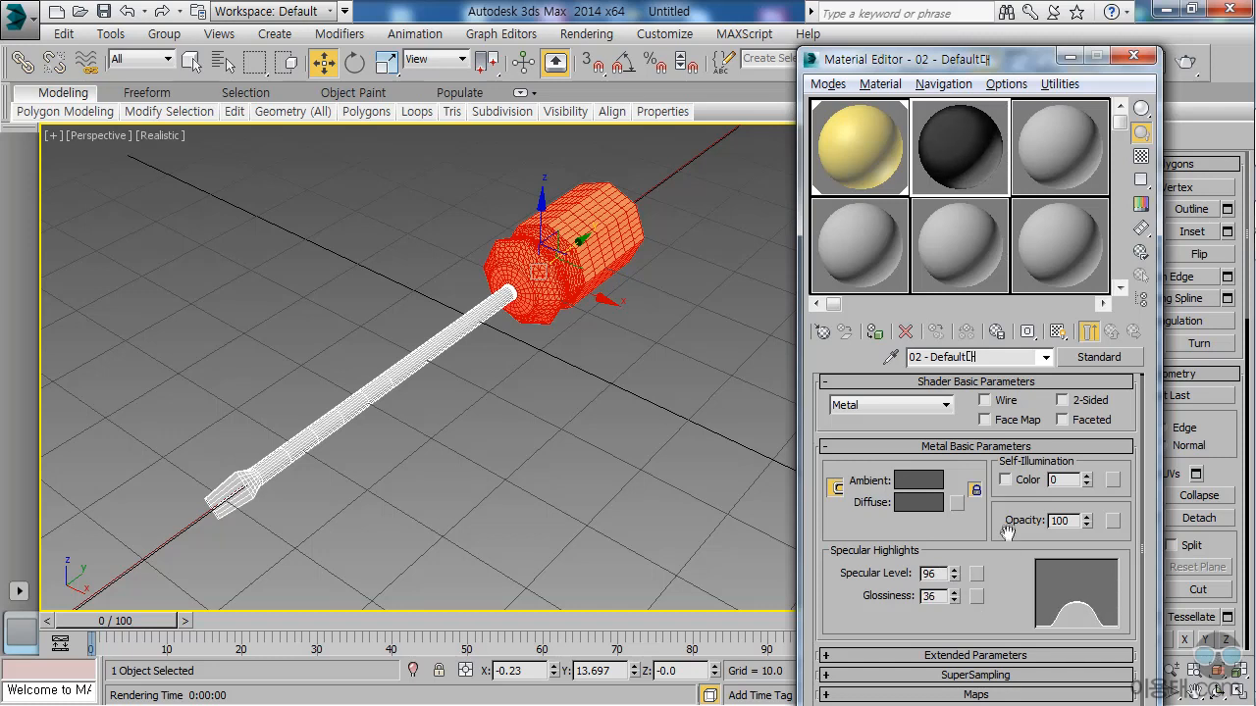
Enable the dark metal material's reflection at amount 65 with a Raytrace map.
{"action": "left_click", "coordinate": [975, 694]}
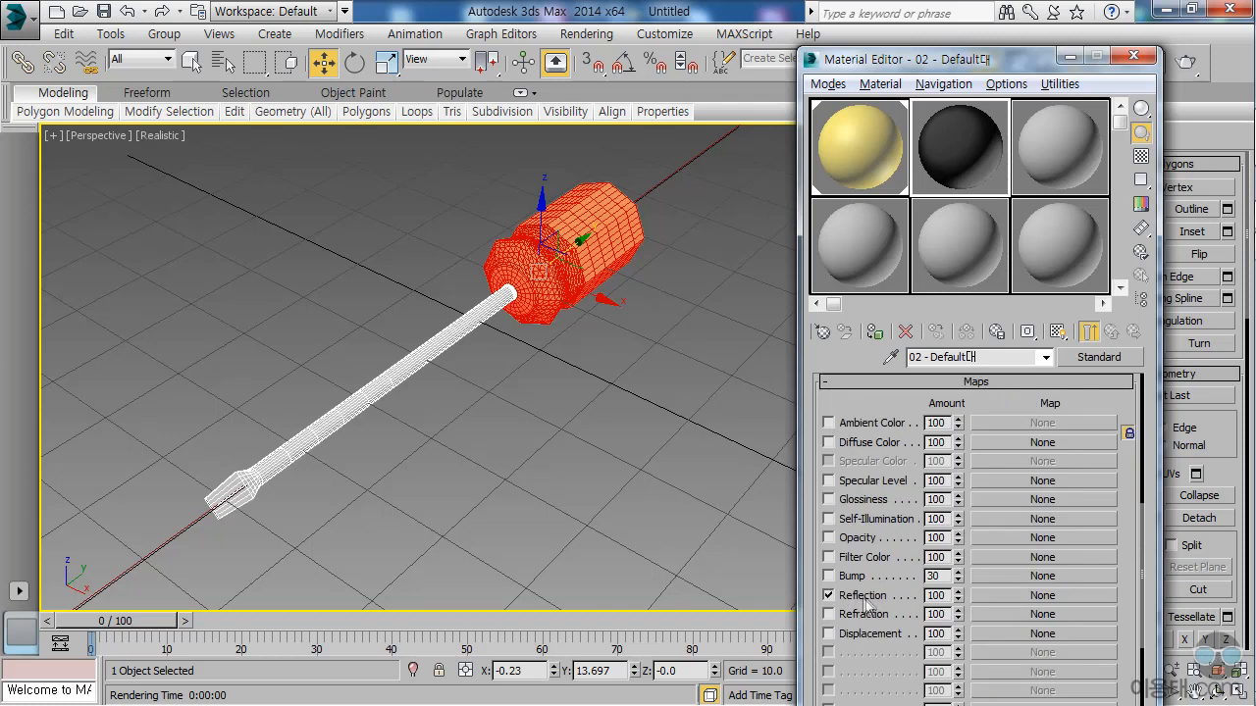
{"action": "double_click", "coordinate": [938, 595]}
{"action": "type", "text": "65"}
{"action": "left_click", "coordinate": [1043, 596]}
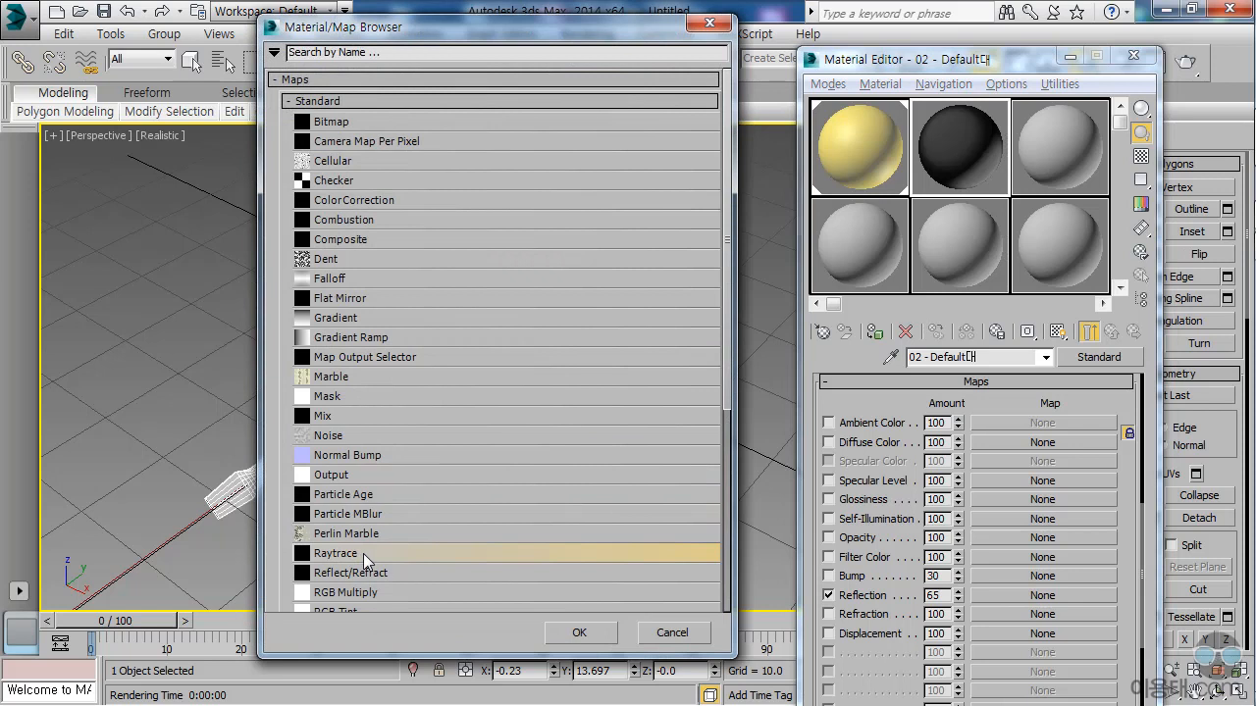
{"action": "double_click", "coordinate": [363, 553]}
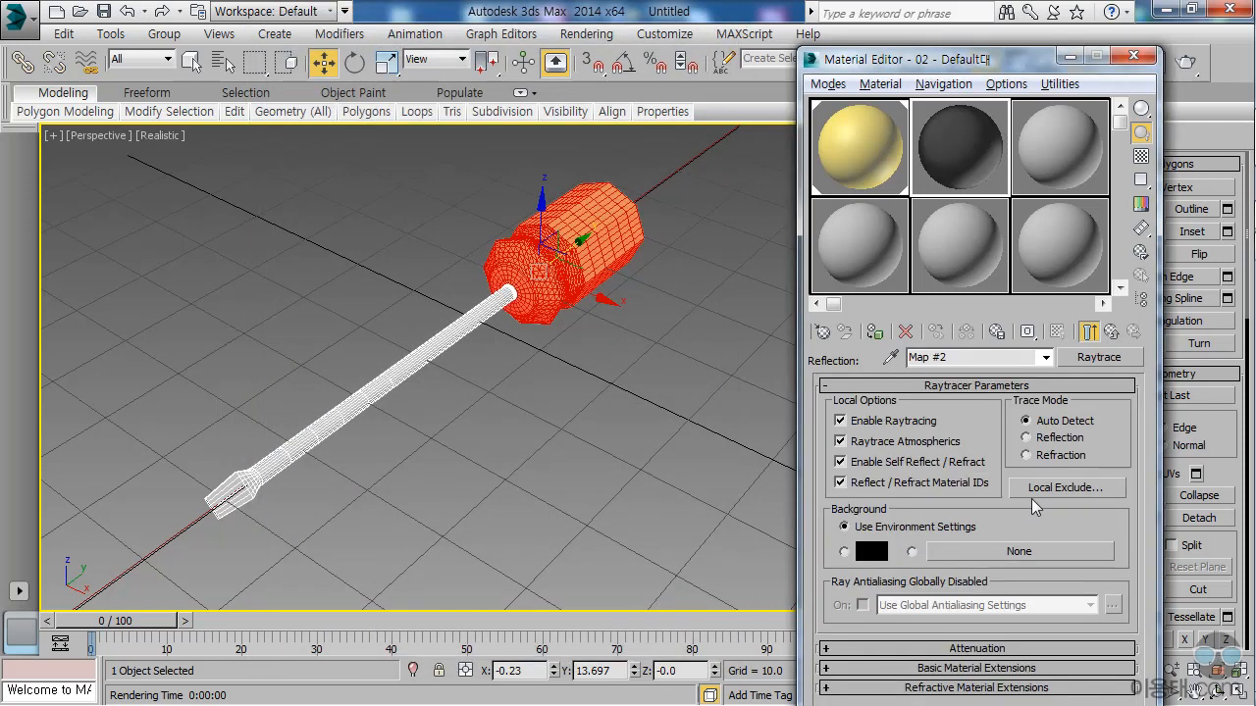
Invert the polygon selection to the shaft, assign the dark metal material to it, and test-render the Perspective view.
{"action": "left_click", "coordinate": [1112, 334]}
{"action": "left_click_drag", "start_coordinate": [1127, 488], "coordinate": [1124, 585]}
{"action": "left_click_drag", "start_coordinate": [1114, 419], "coordinate": [1114, 539]}
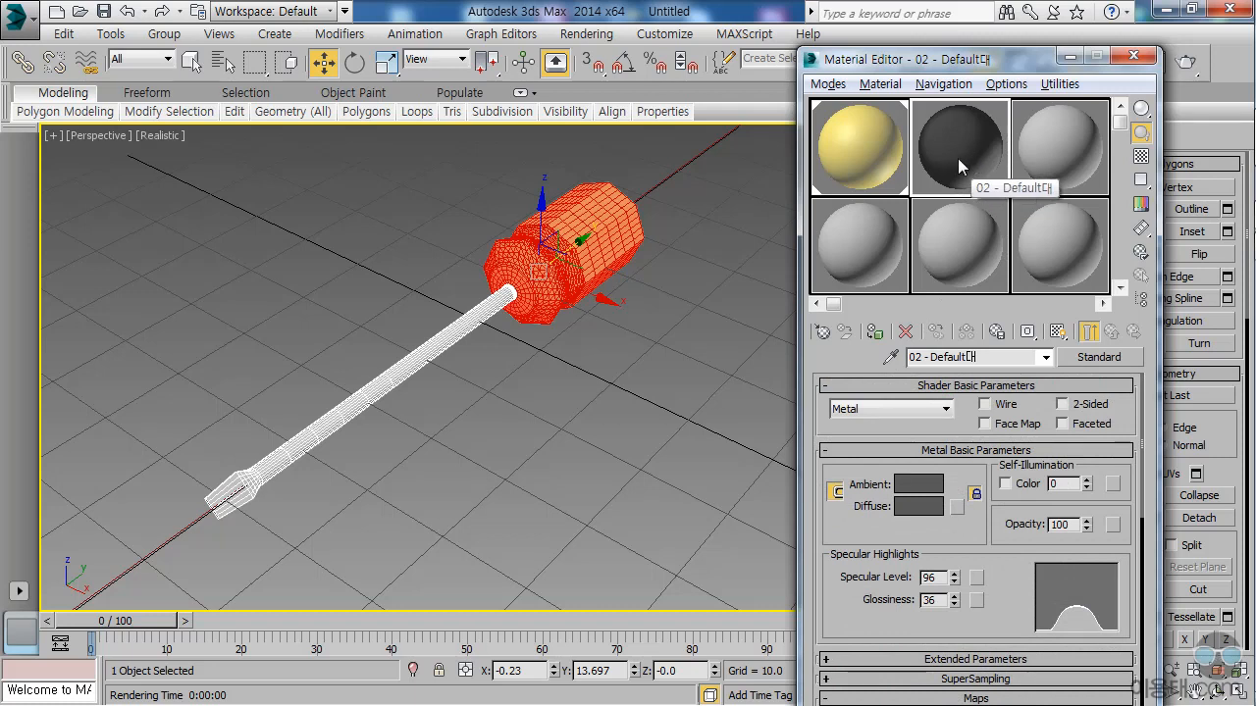
{"action": "left_click_drag", "start_coordinate": [1007, 61], "coordinate": [1042, 270]}
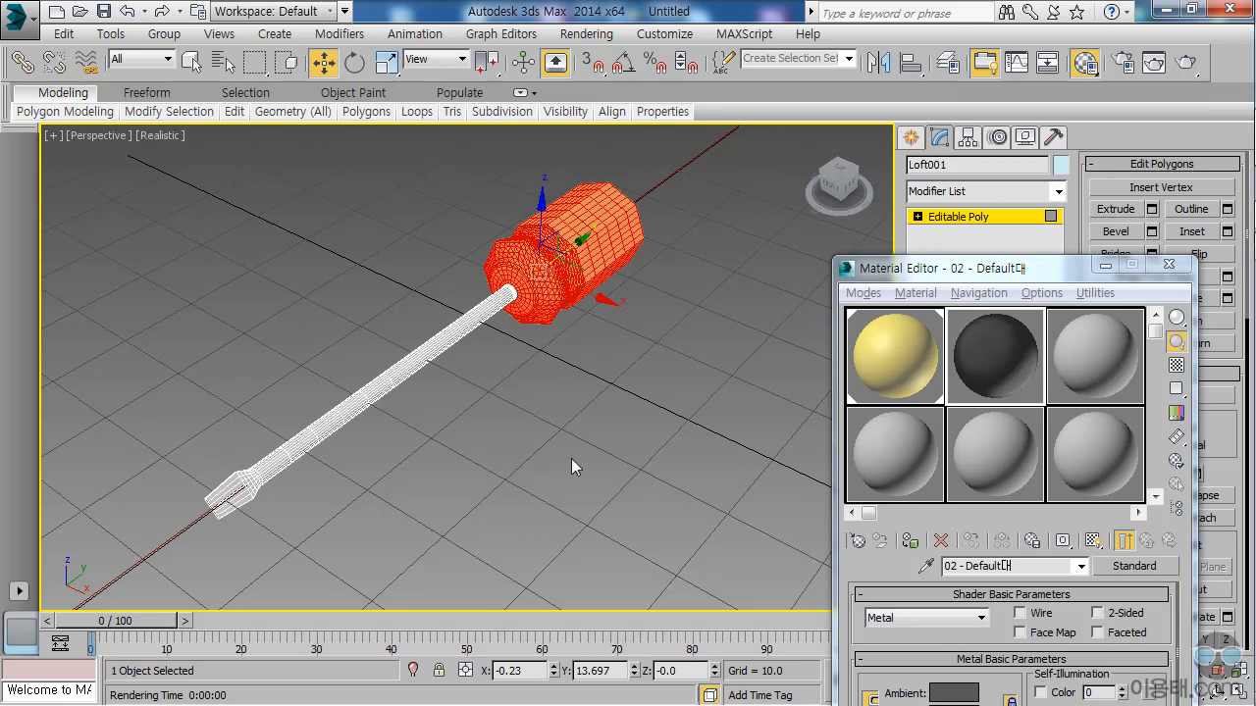
{"action": "key", "text": "ctrl+i"}
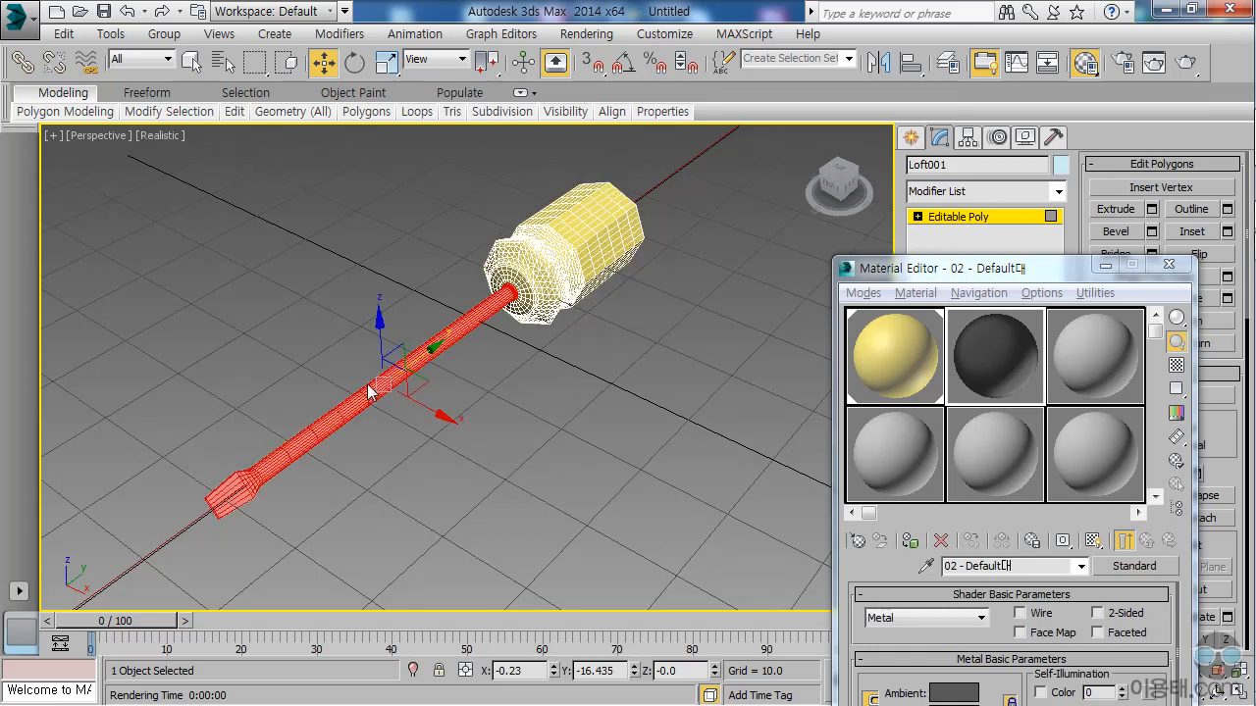
{"action": "left_click_drag", "start_coordinate": [987, 373], "coordinate": [336, 419]}
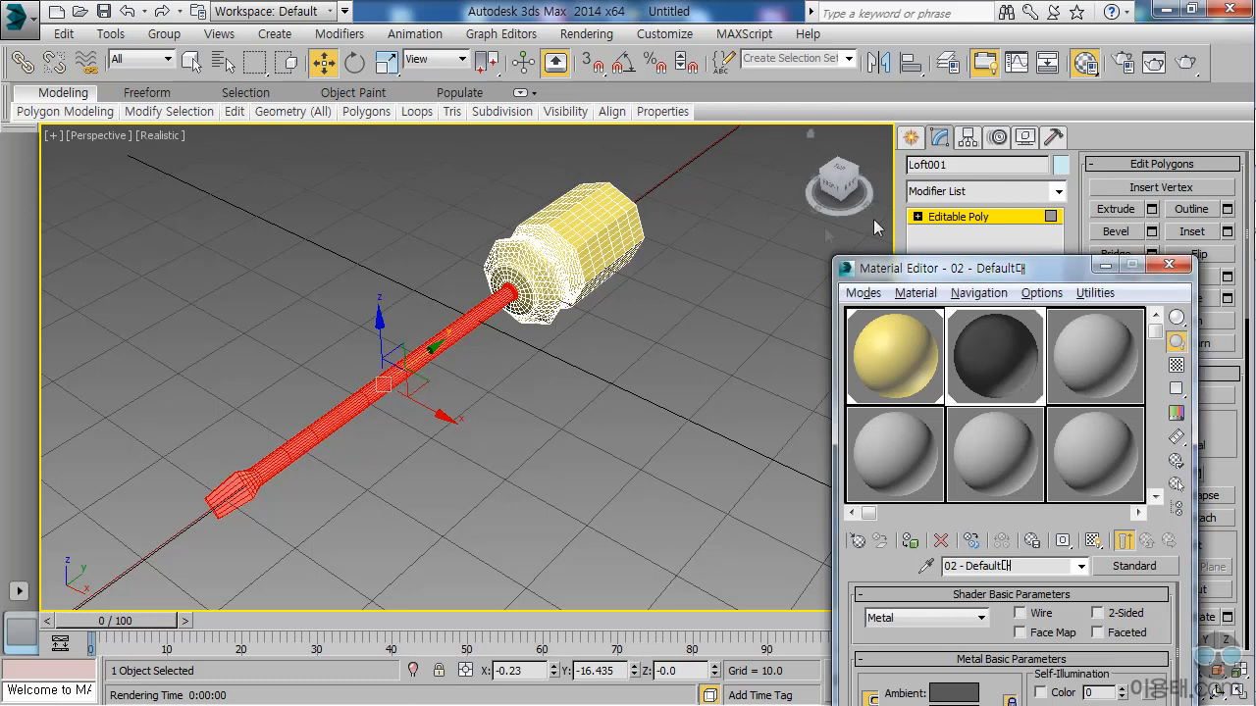
{"action": "left_click", "coordinate": [1186, 63]}
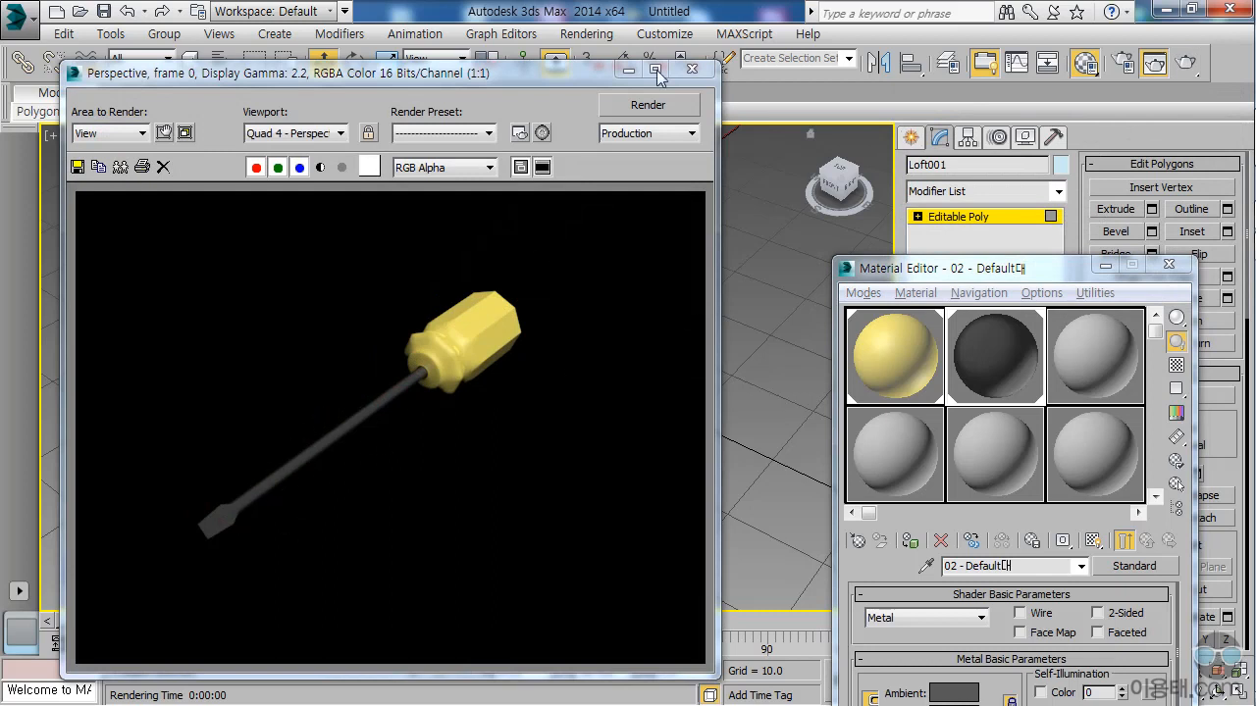
{"action": "left_click", "coordinate": [691, 69]}
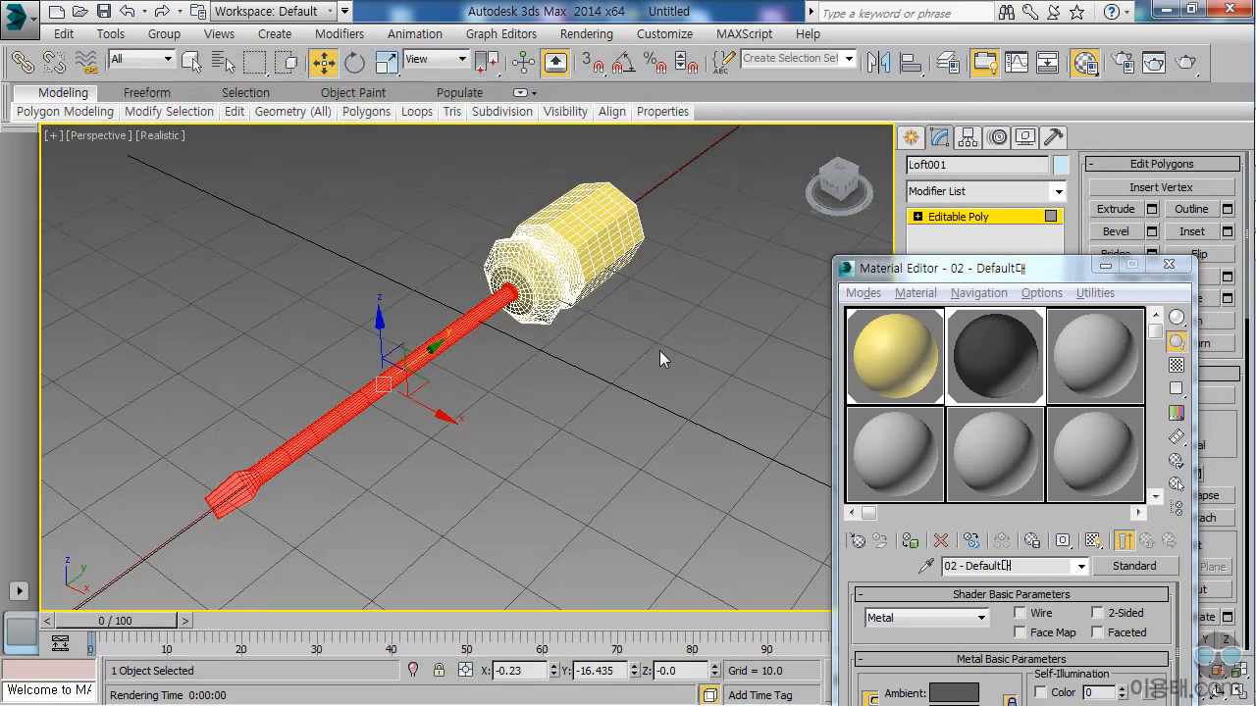
Start adding a Bitmap map as the scene's background environment map.
{"action": "left_click_drag", "start_coordinate": [950, 273], "coordinate": [912, 173]}
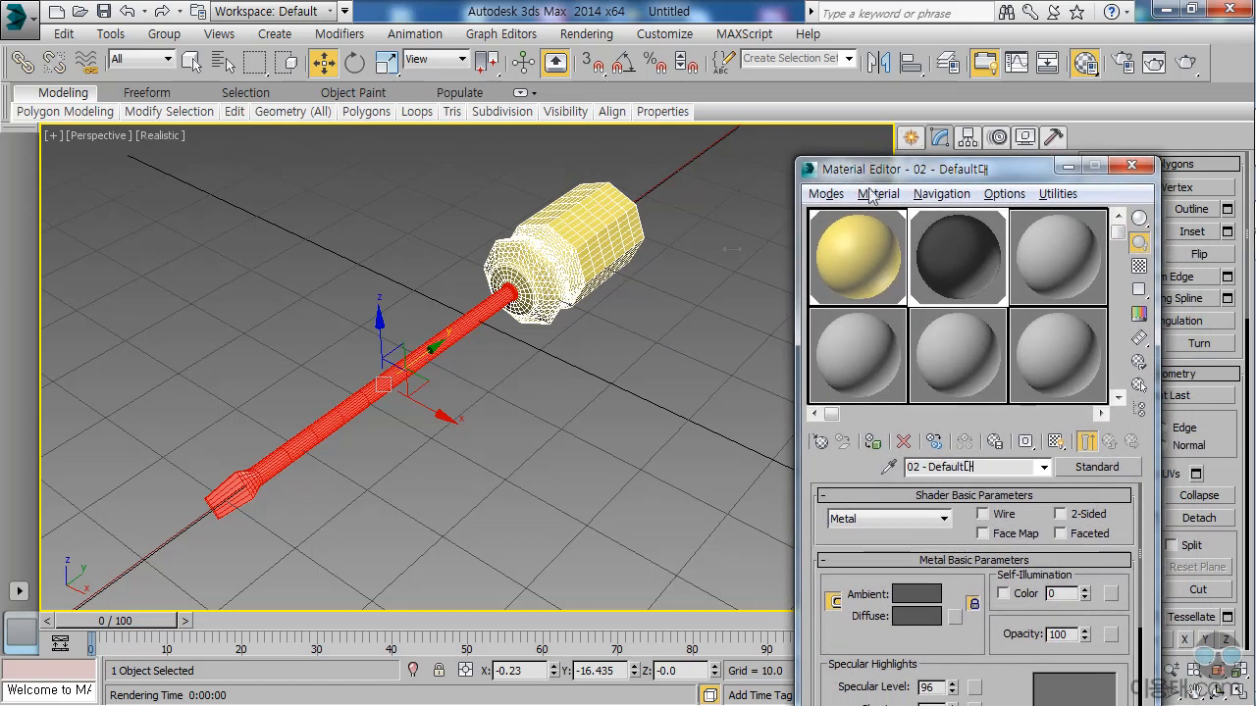
{"action": "left_click", "coordinate": [586, 33]}
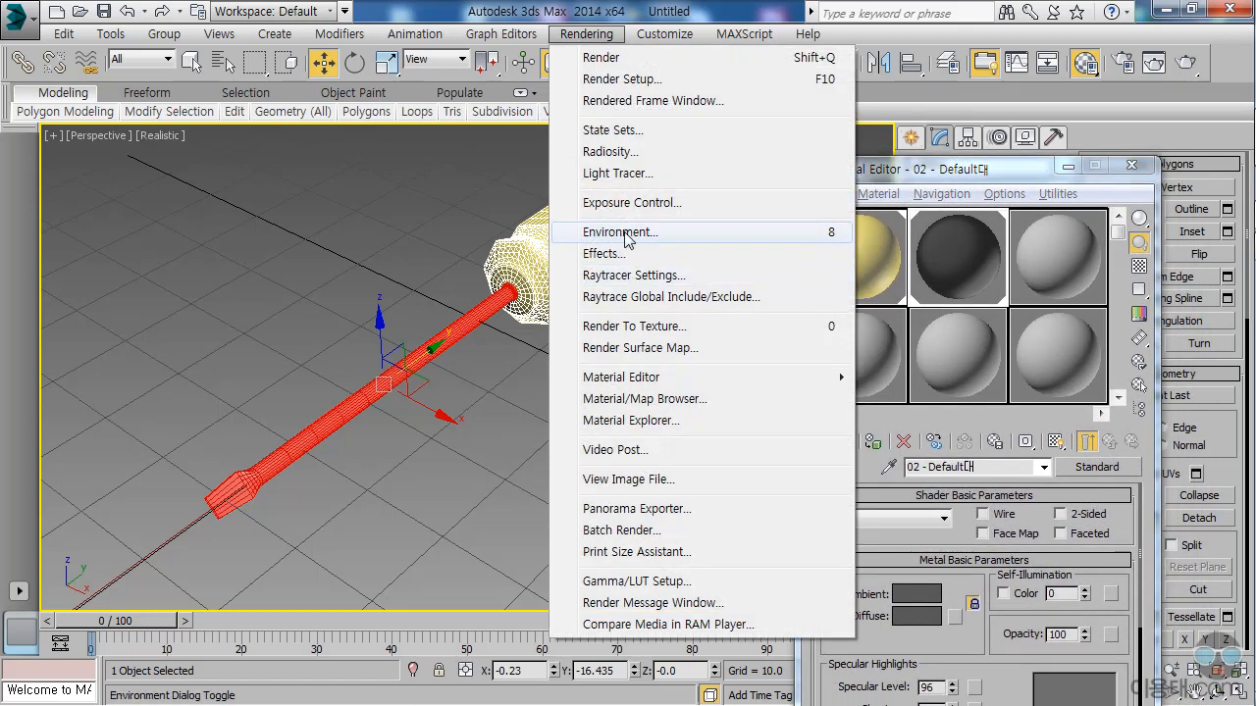
{"action": "left_click", "coordinate": [637, 240]}
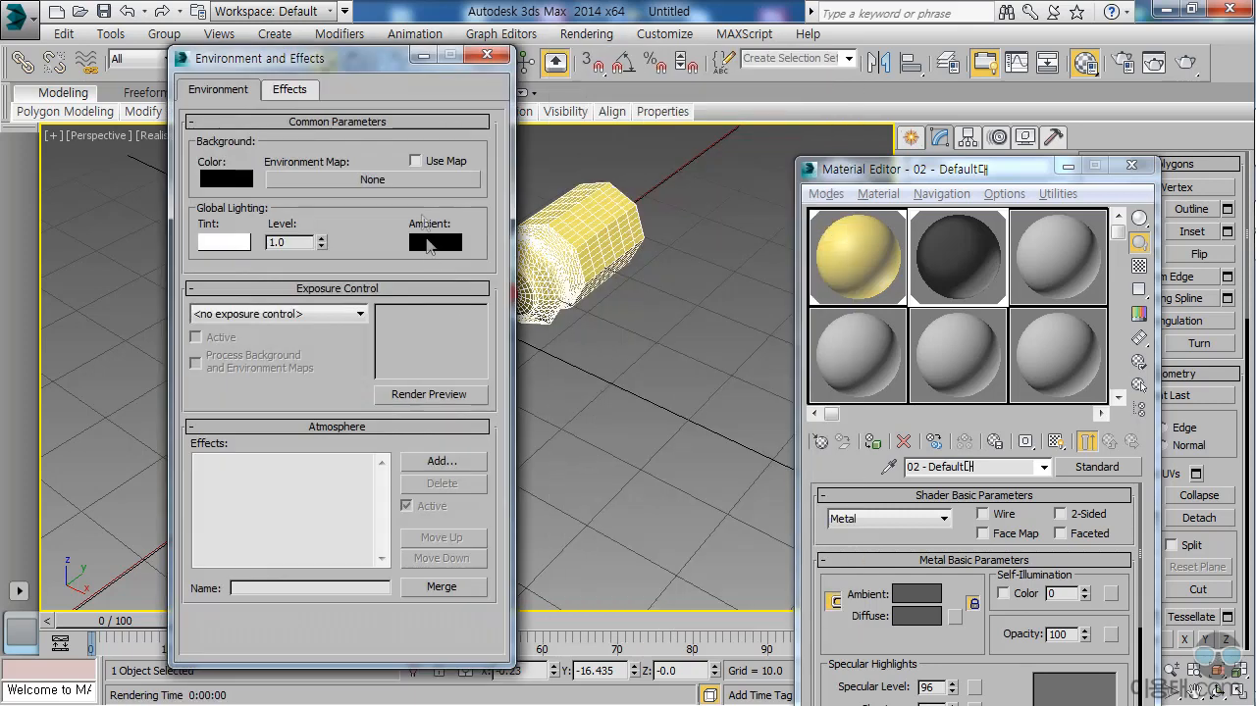
{"action": "left_click", "coordinate": [346, 180]}
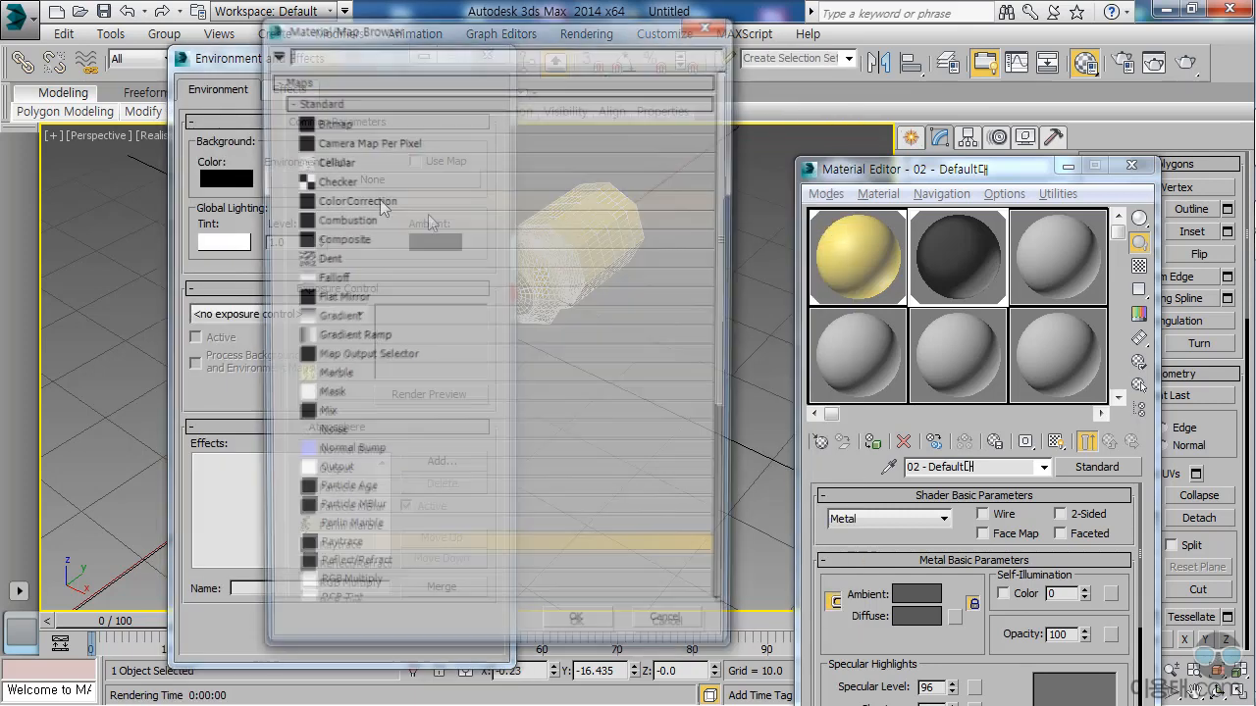
{"action": "double_click", "coordinate": [339, 121]}
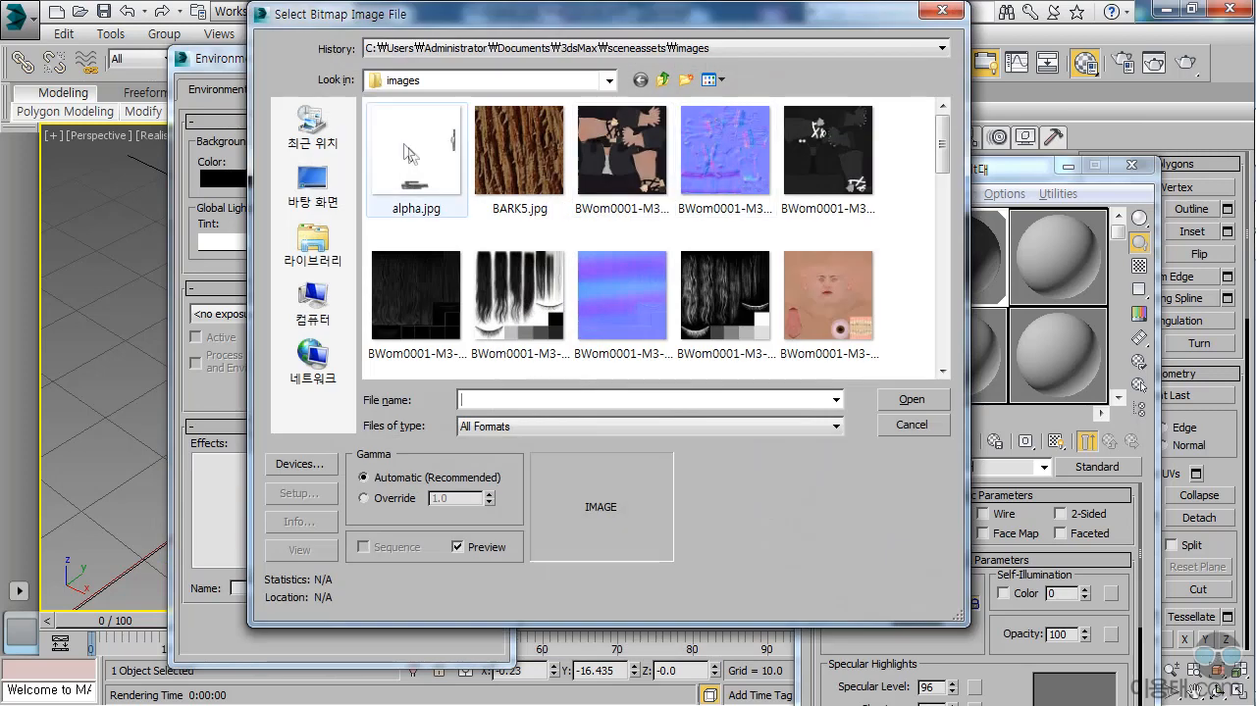
Load 맵소스04.jpg from the 학습자료 folder as the environment map and test-render the screwdriver with its reflections.
{"action": "left_click", "coordinate": [607, 81]}
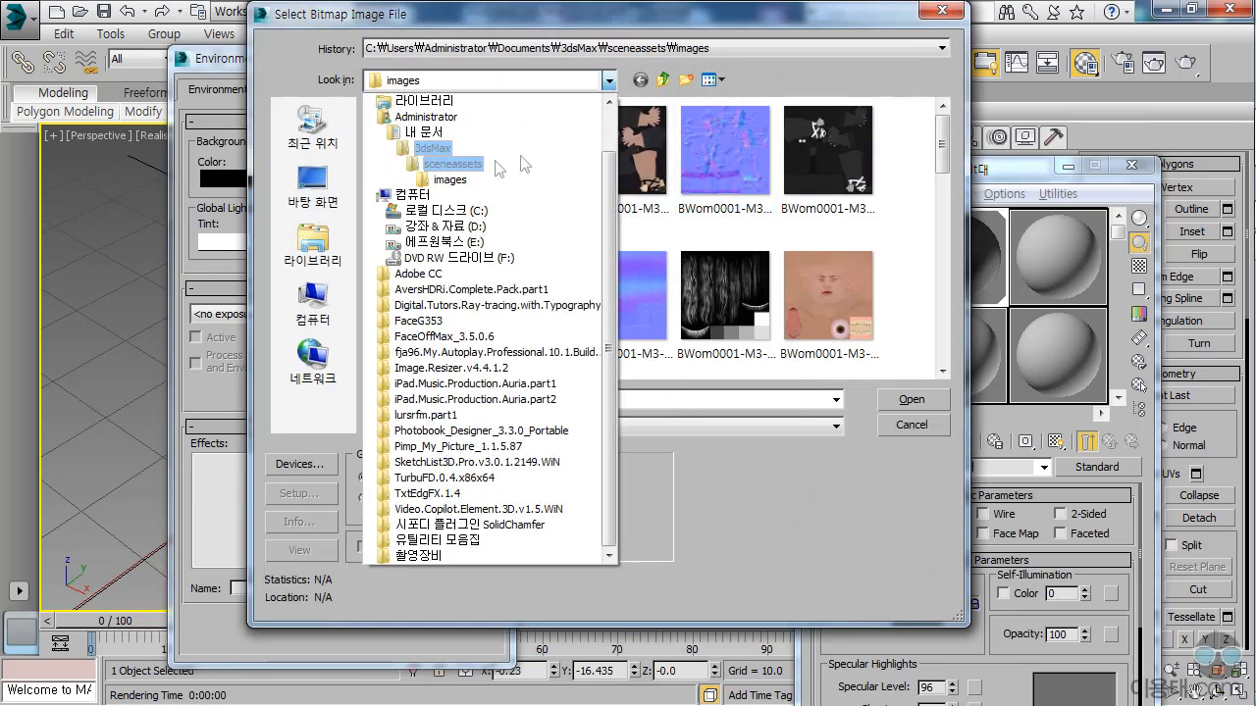
{"action": "left_click", "coordinate": [454, 227]}
{"action": "double_click", "coordinate": [451, 169]}
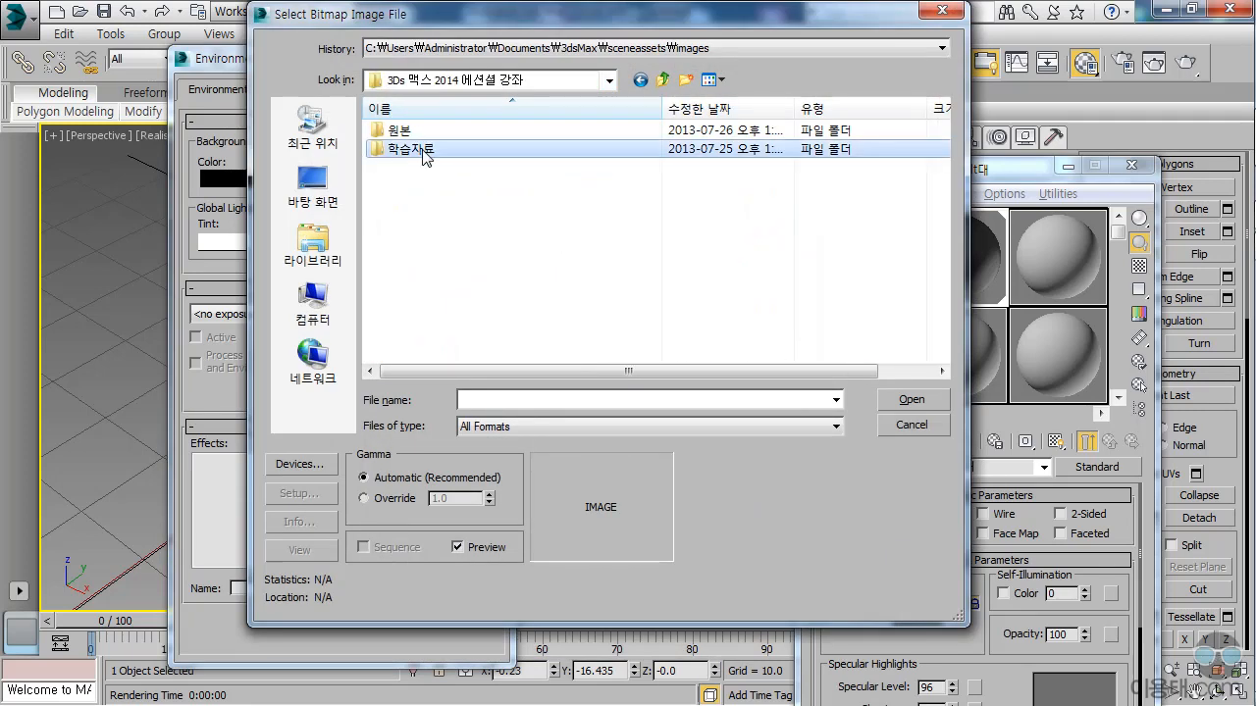
{"action": "double_click", "coordinate": [425, 152]}
{"action": "left_click_drag", "start_coordinate": [944, 126], "coordinate": [944, 201]}
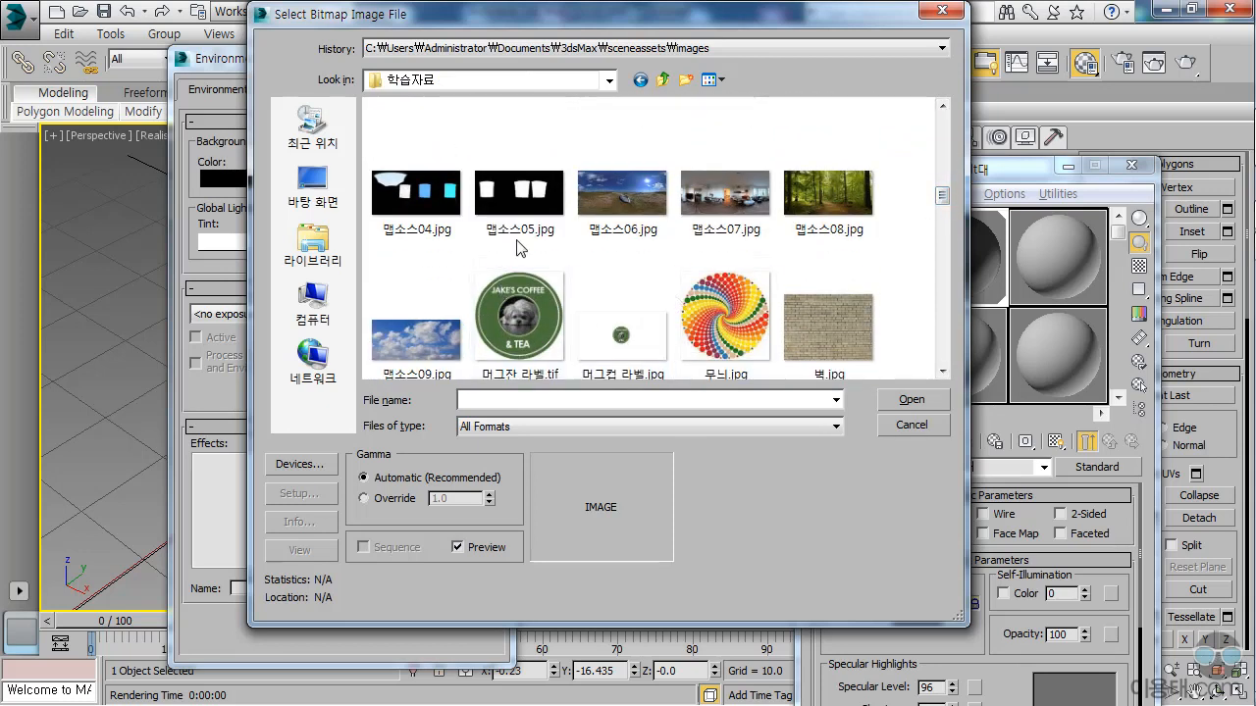
{"action": "left_click", "coordinate": [441, 215]}
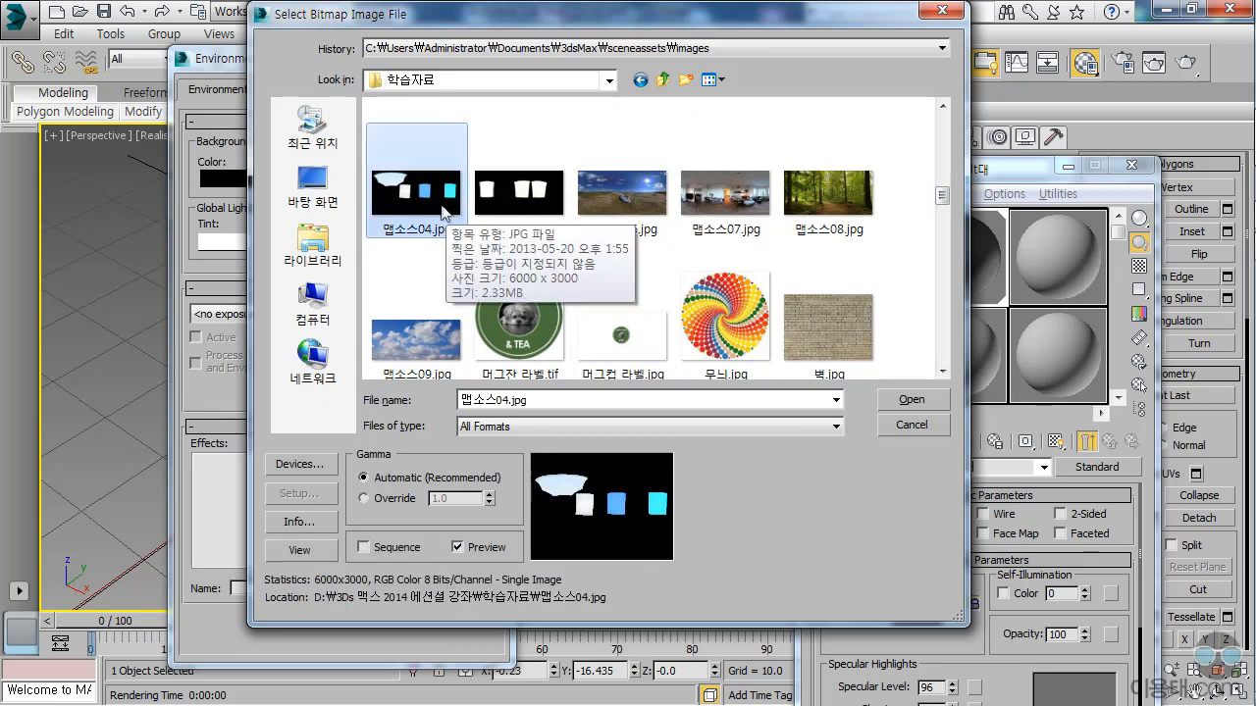
{"action": "left_click", "coordinate": [916, 398]}
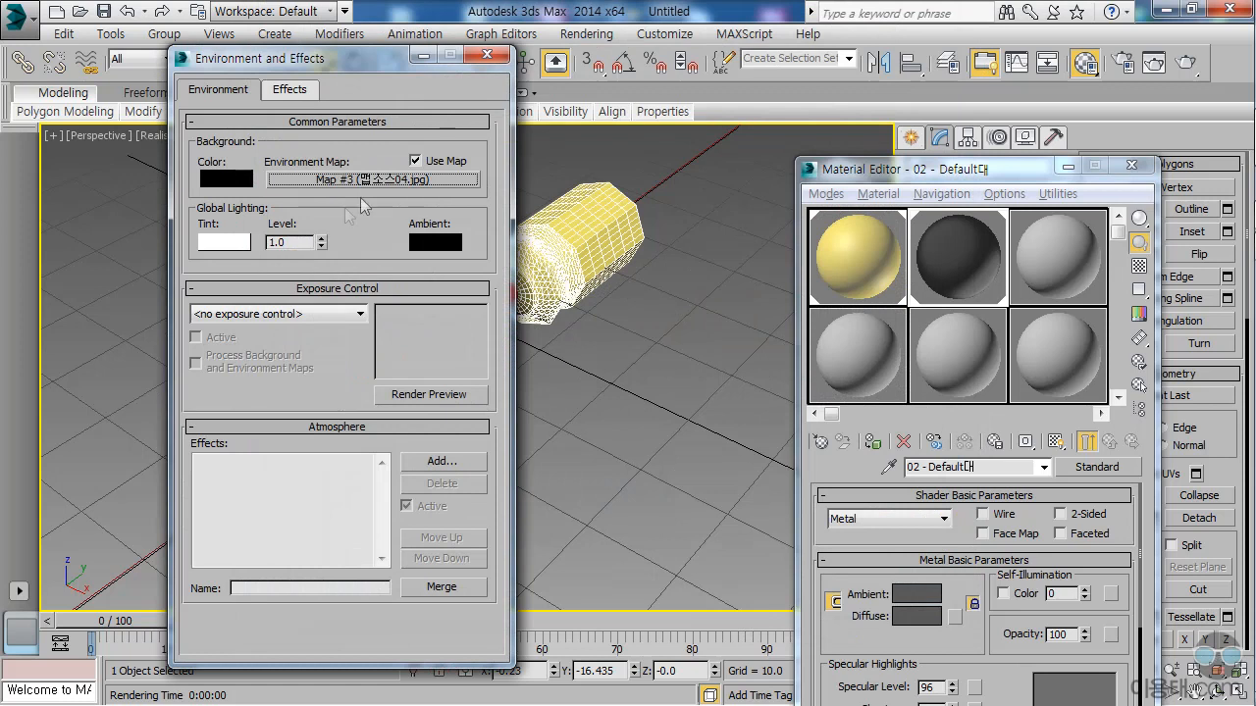
{"action": "left_click", "coordinate": [487, 54]}
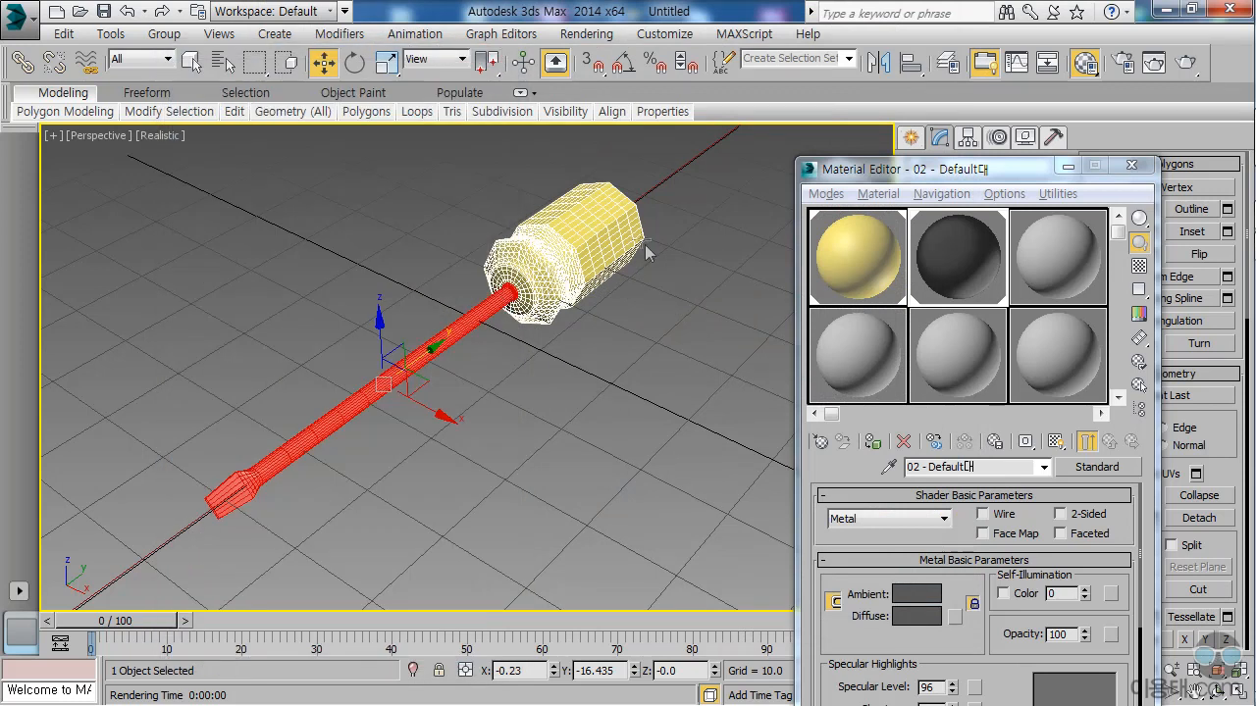
{"action": "left_click", "coordinate": [1185, 62]}
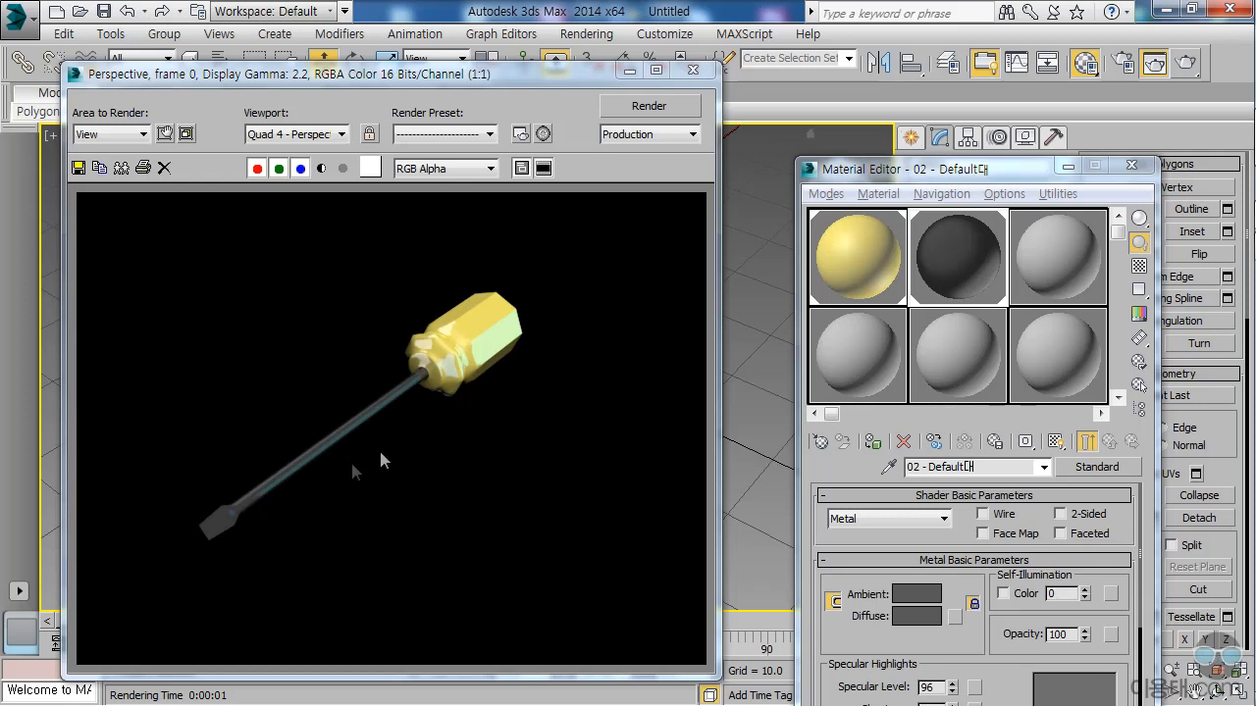
{"action": "left_click", "coordinate": [693, 69]}
Enable the metal material's self-illumination colour, set it to a grey of RGB 124, 124, 124, and test-render.
{"action": "left_click_drag", "start_coordinate": [1012, 173], "coordinate": [914, 18]}
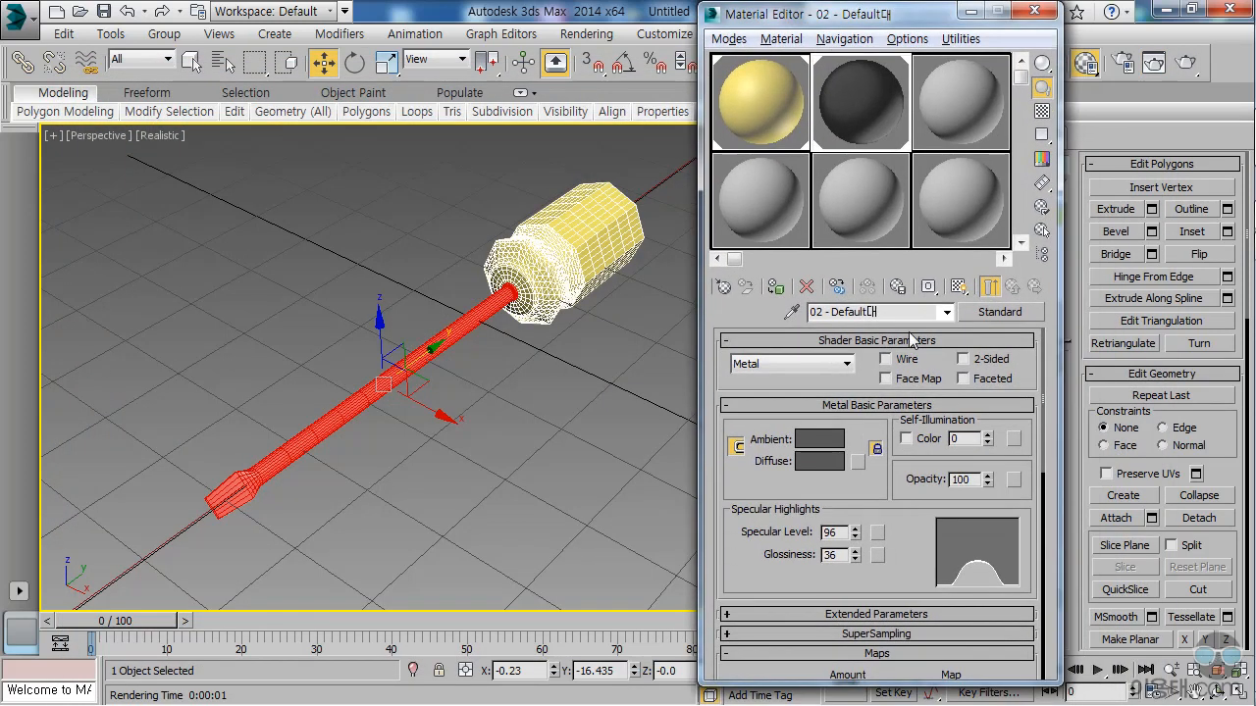
{"action": "left_click", "coordinate": [906, 440]}
{"action": "left_click", "coordinate": [971, 442]}
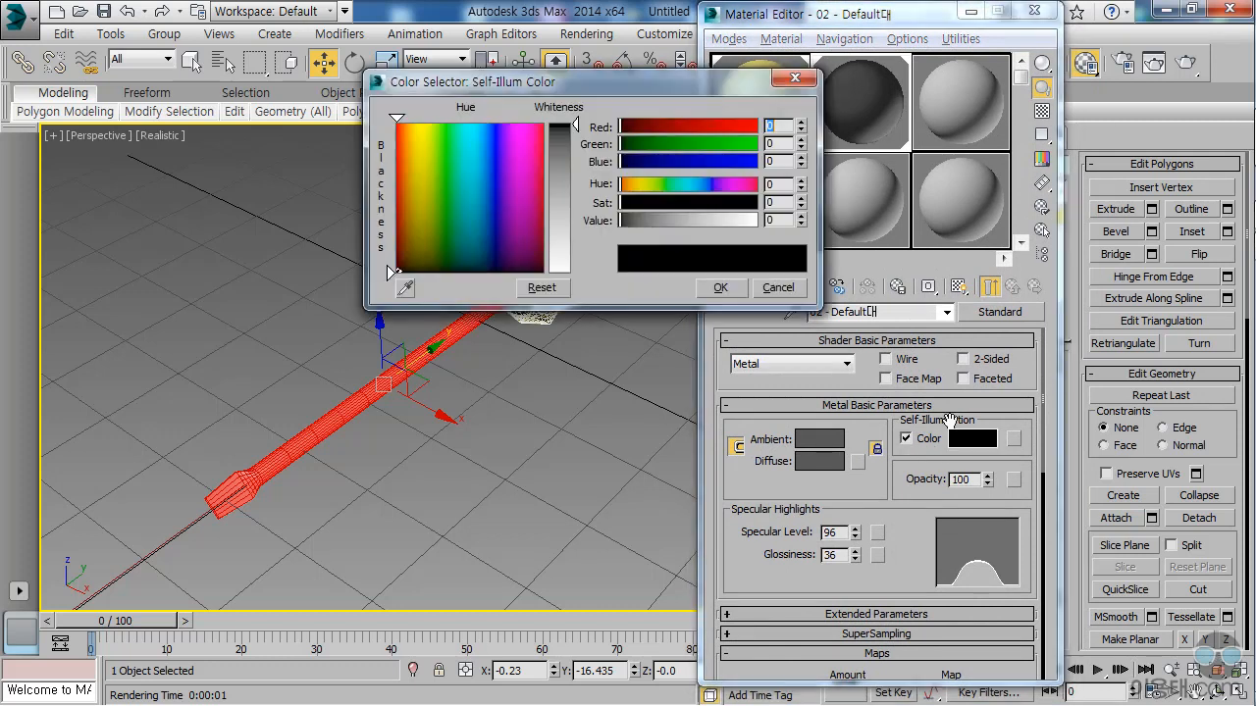
{"action": "mouse_move", "coordinate": [560, 214]}
{"action": "left_mouse_down"}
{"action": "mouse_move", "coordinate": [562, 188]}
{"action": "mouse_move", "coordinate": [568, 212]}
{"action": "left_mouse_up"}
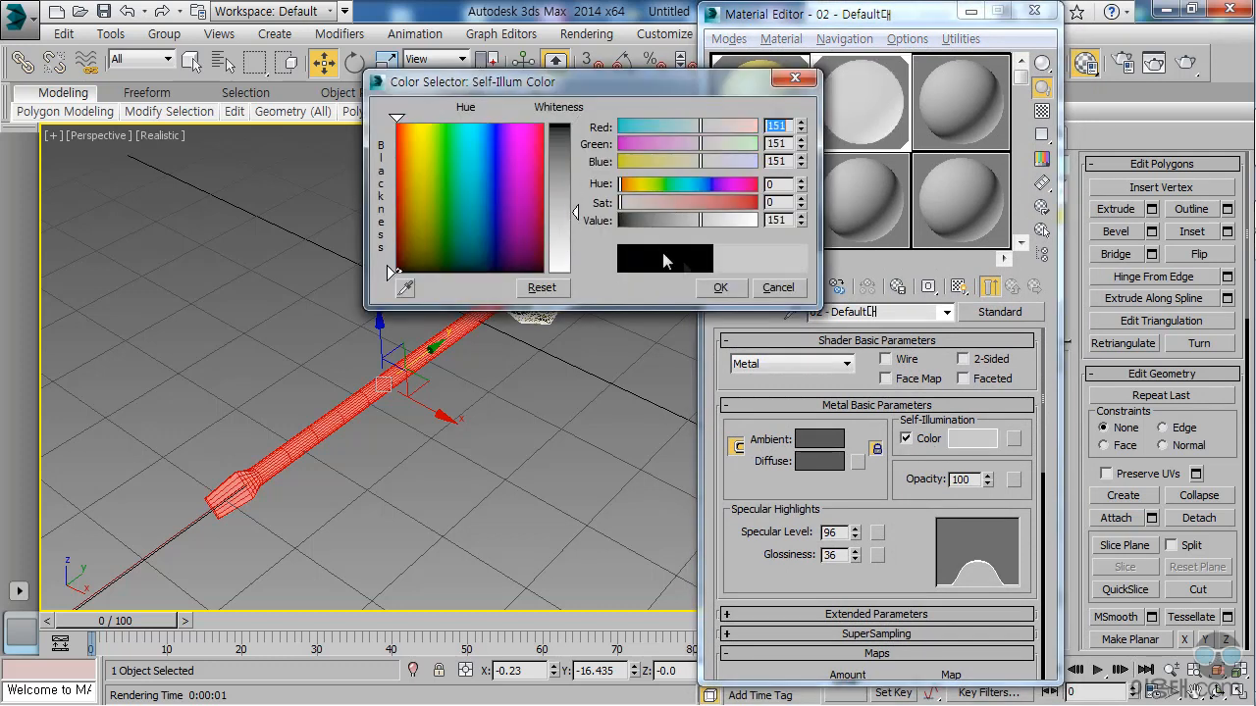
{"action": "left_click_drag", "start_coordinate": [685, 87], "coordinate": [912, 410]}
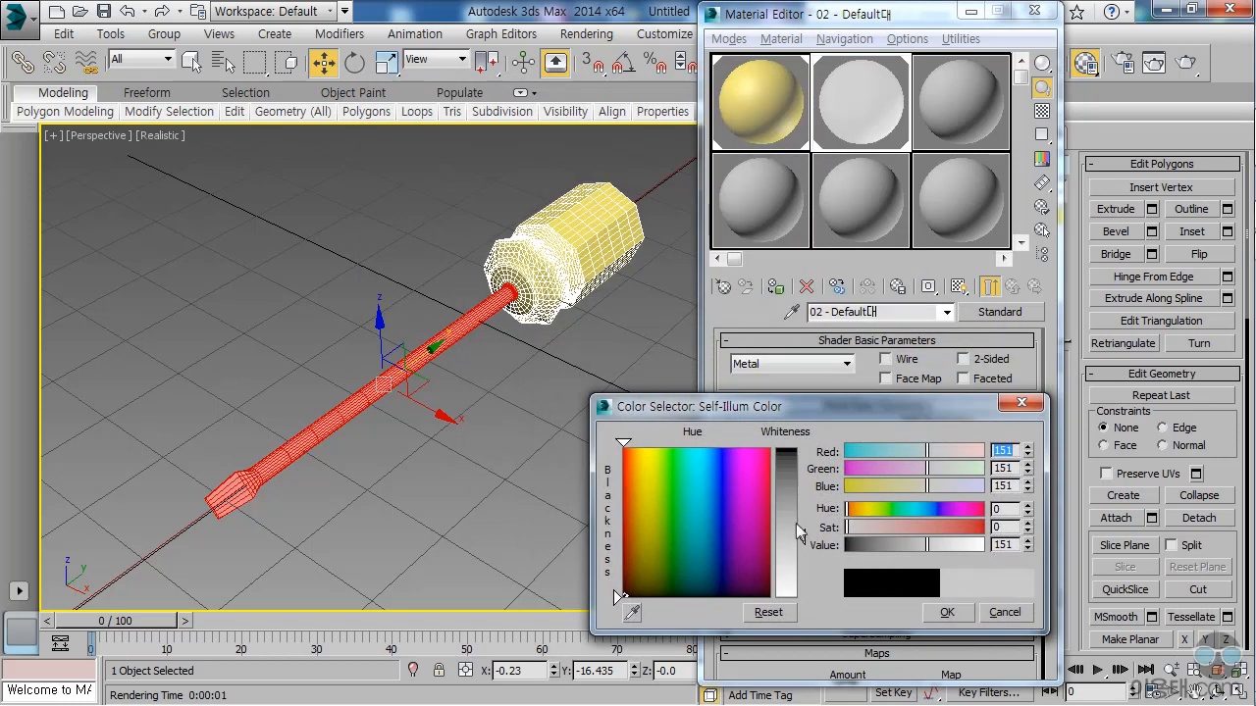
{"action": "left_click", "coordinate": [944, 612]}
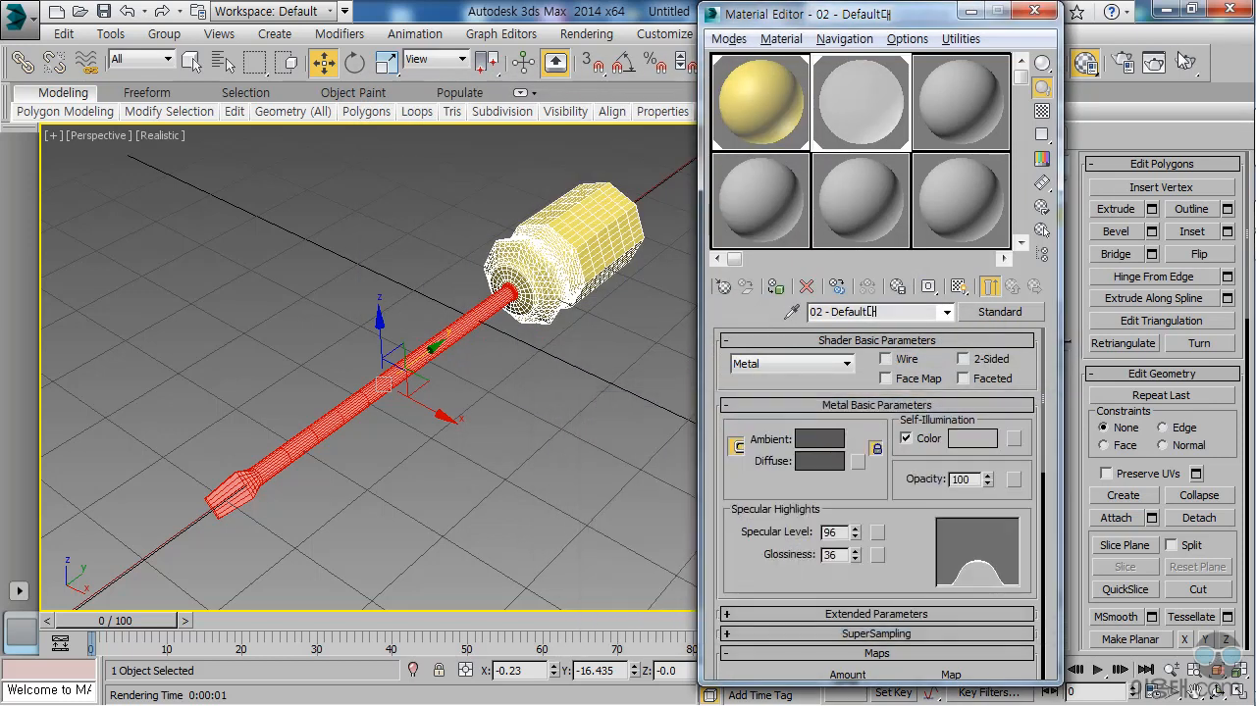
{"action": "left_click", "coordinate": [1185, 61]}
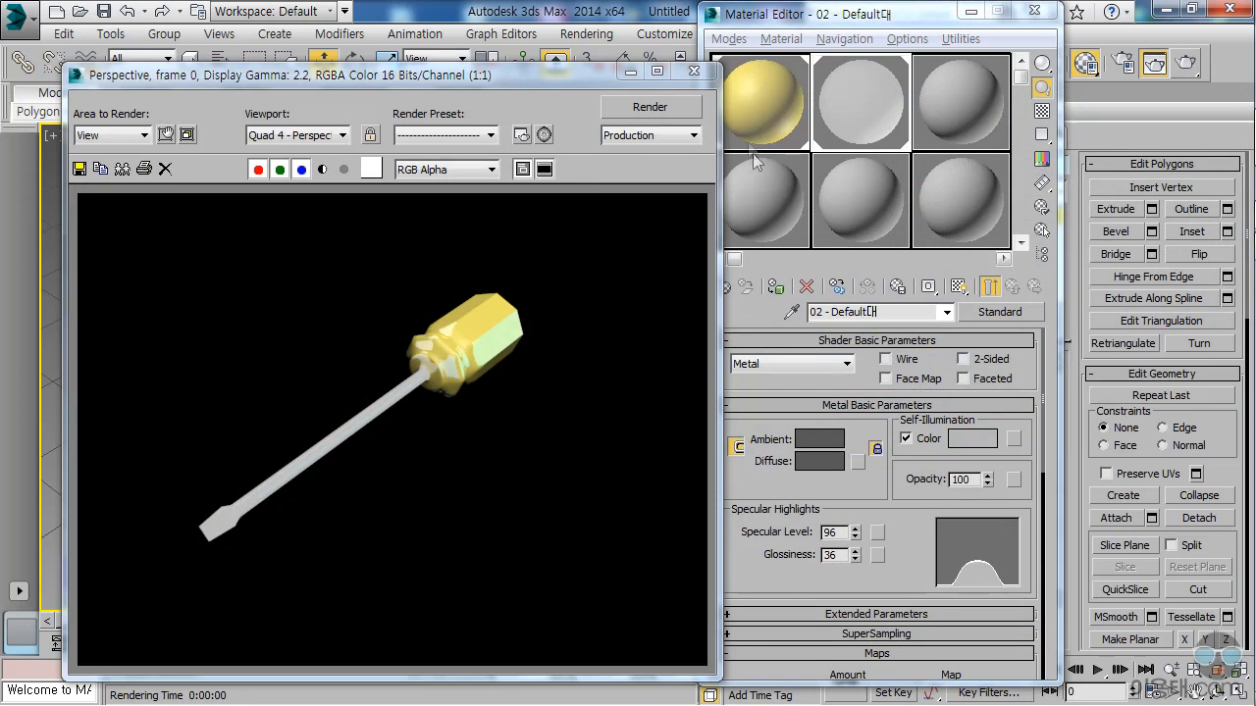
{"action": "left_click", "coordinate": [693, 71]}
Darken the metal material's self-illumination colour to RGB 55, 55, 55 and test-render the screwdriver.
{"action": "left_click", "coordinate": [971, 439]}
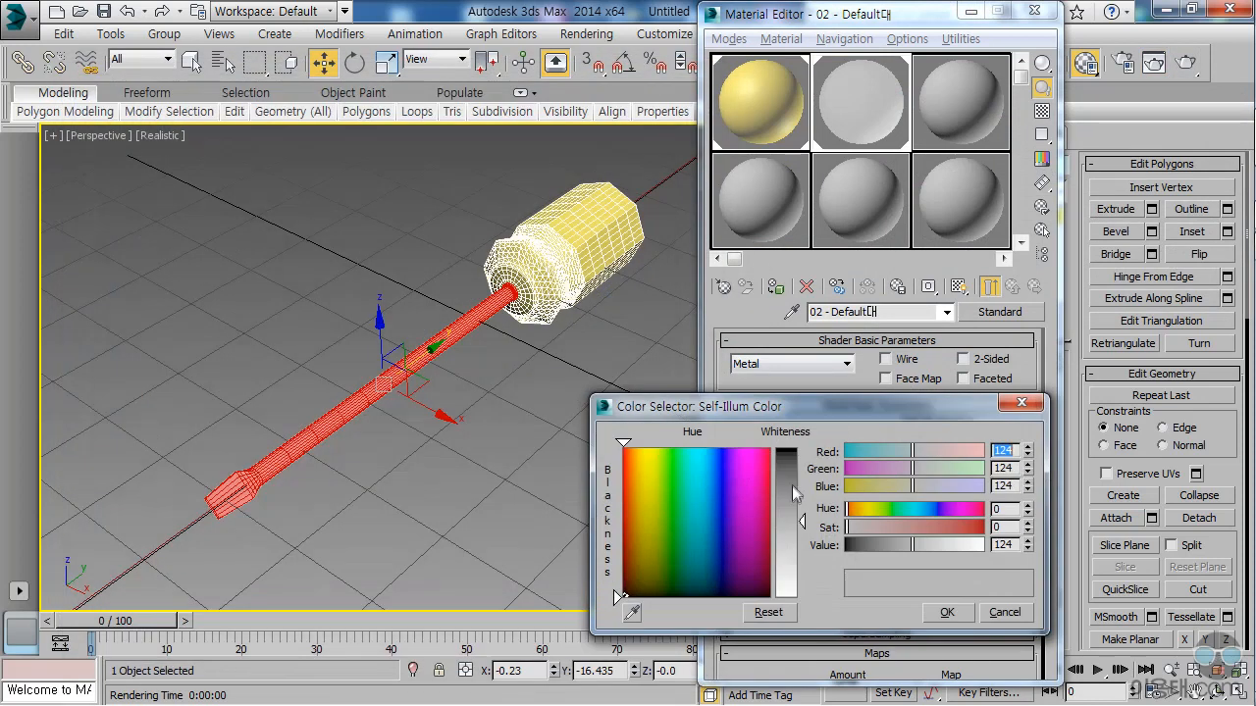
{"action": "left_click_drag", "start_coordinate": [789, 492], "coordinate": [789, 481]}
{"action": "left_click", "coordinate": [956, 609]}
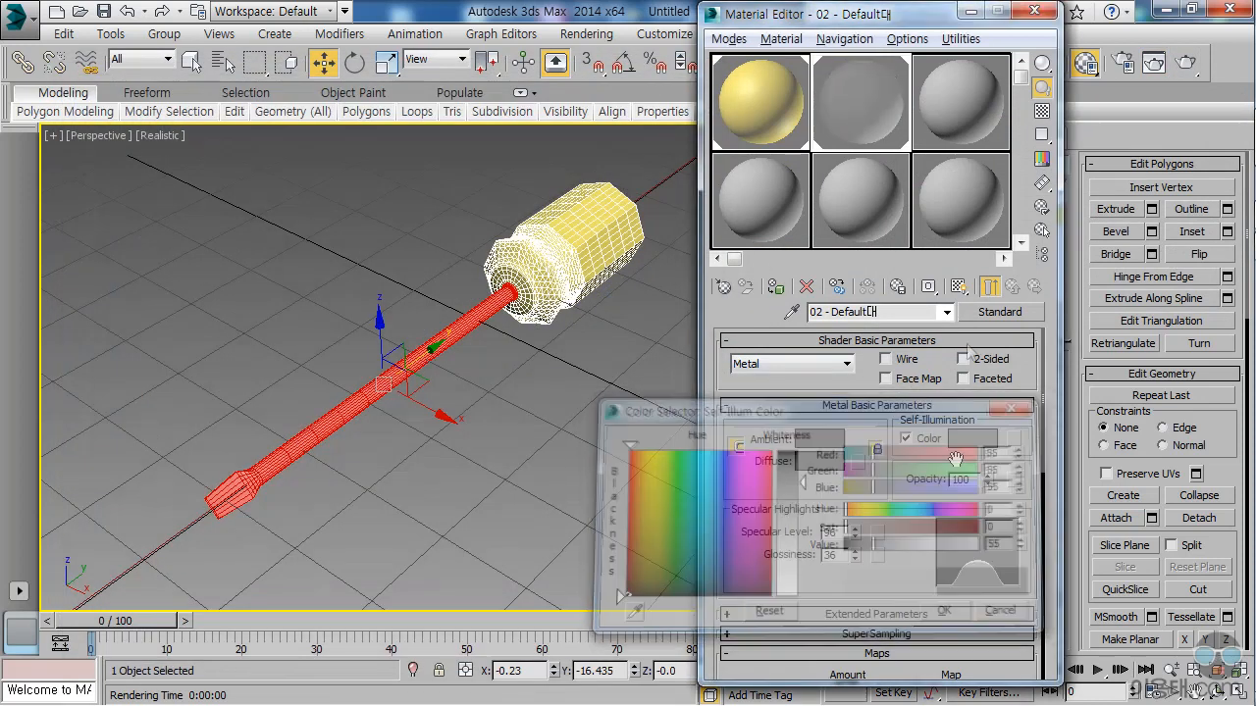
{"action": "left_click", "coordinate": [1185, 61]}
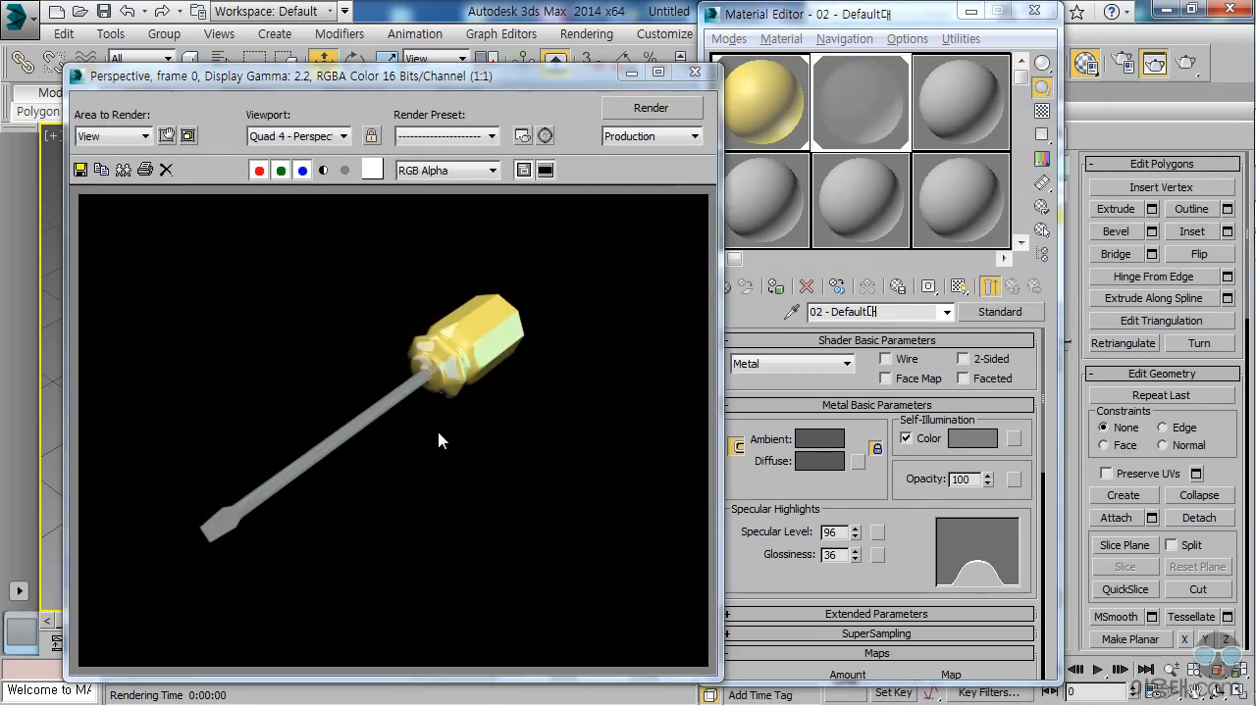
{"action": "left_click", "coordinate": [692, 74]}
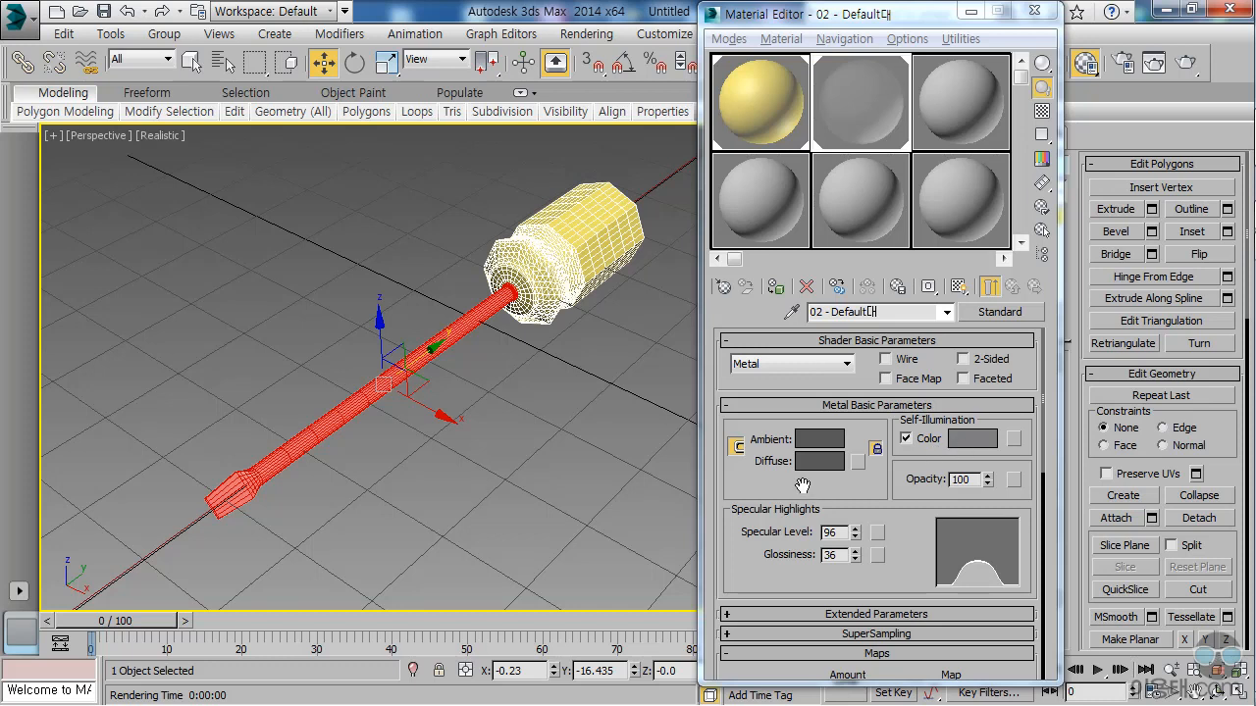
Lighten the metal material's ambient and diffuse colour to RGB 87, 87, 87.
{"action": "left_click", "coordinate": [822, 450]}
{"action": "left_click_drag", "start_coordinate": [802, 463], "coordinate": [799, 505]}
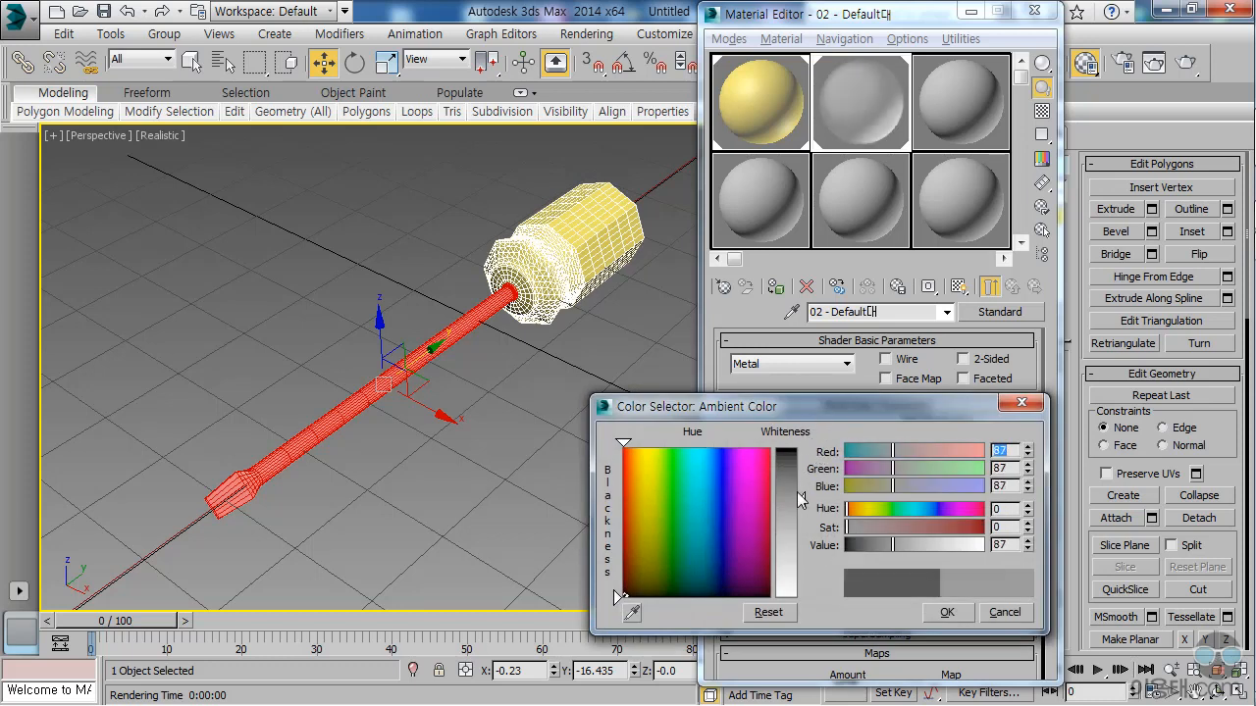
{"action": "left_click", "coordinate": [947, 612]}
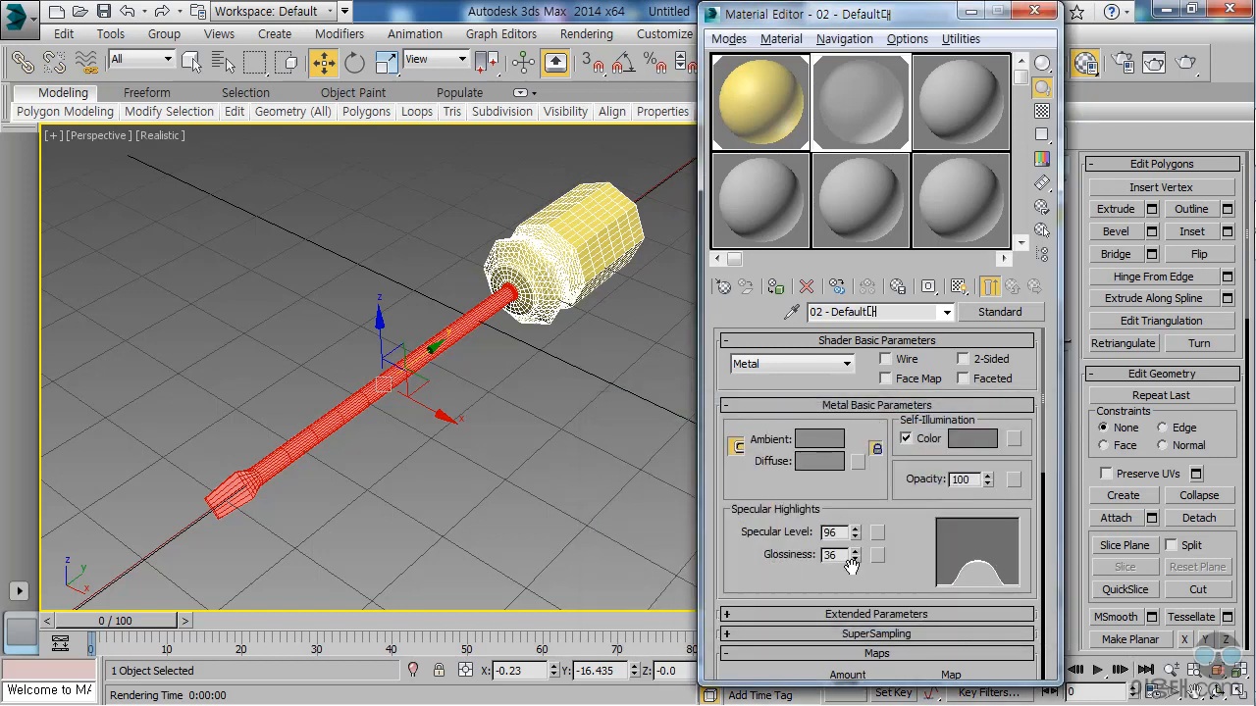
Set the metal material's specular level to 127 and glossiness to 4, and test-render the screwdriver.
{"action": "mouse_move", "coordinate": [855, 534]}
{"action": "left_mouse_down"}
{"action": "mouse_move", "coordinate": [853, 510]}
{"action": "mouse_move", "coordinate": [872, 599]}
{"action": "left_mouse_up"}
{"action": "left_click", "coordinate": [1186, 62]}
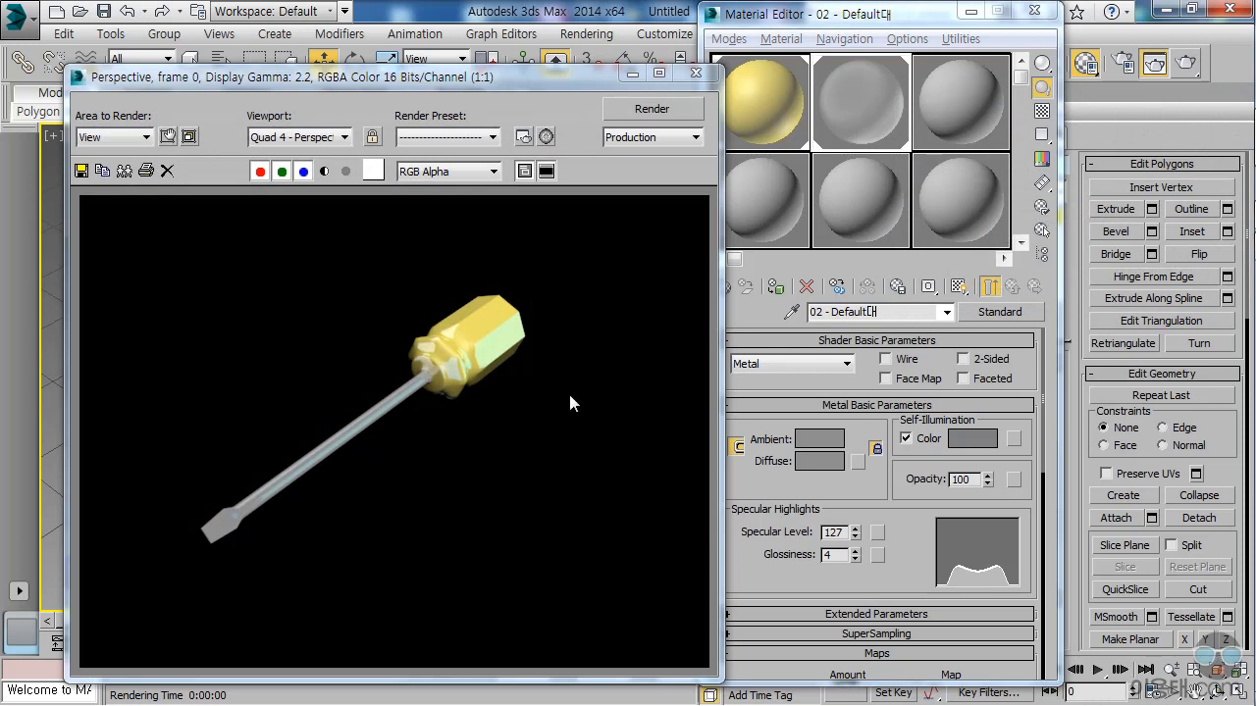
{"action": "left_click", "coordinate": [695, 73]}
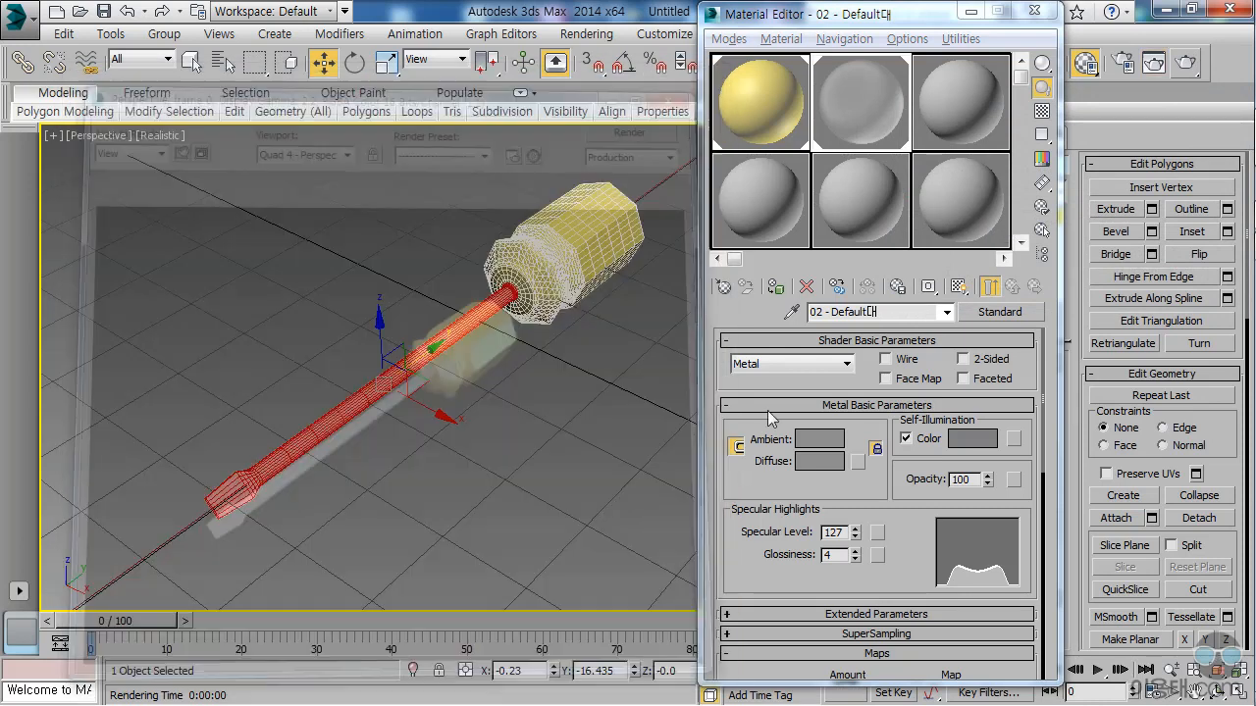
Lighten the metal material's linked ambient and diffuse colour to a brighter grey and render the Perspective view again.
{"action": "left_click", "coordinate": [819, 439]}
{"action": "left_click_drag", "start_coordinate": [789, 500], "coordinate": [798, 516]}
{"action": "left_click", "coordinate": [940, 616]}
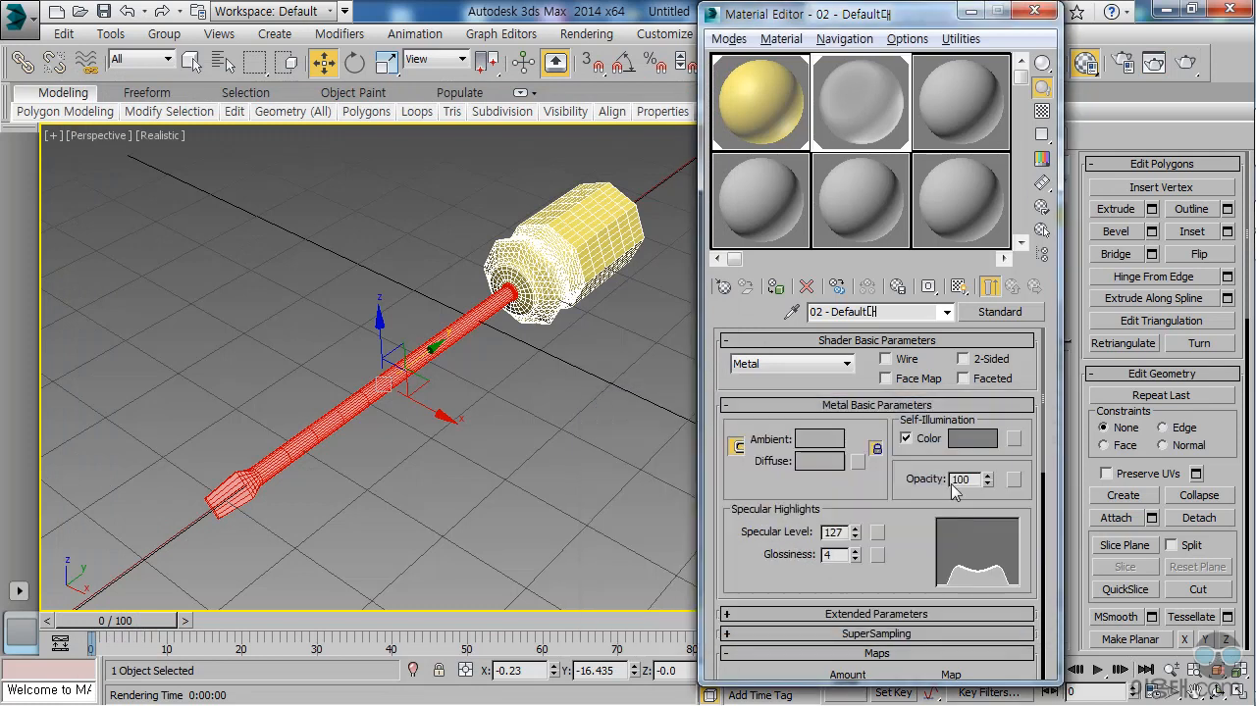
{"action": "left_click", "coordinate": [1185, 62]}
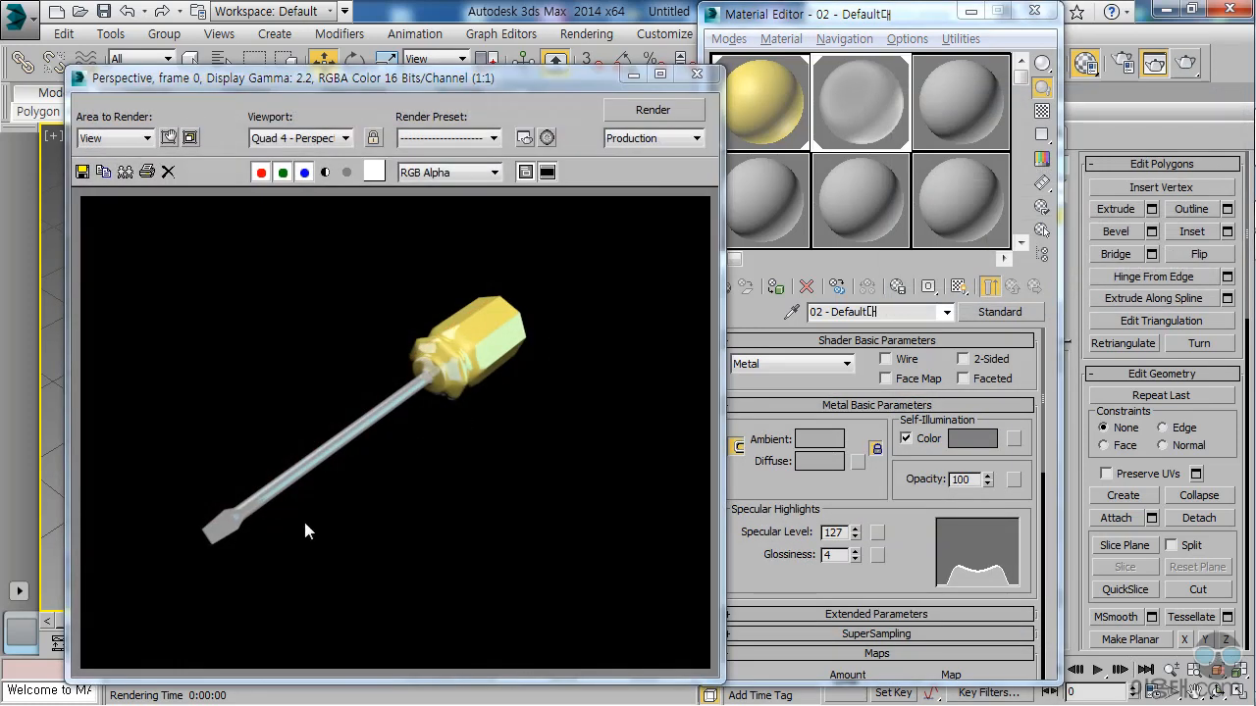
{"action": "left_click", "coordinate": [696, 74]}
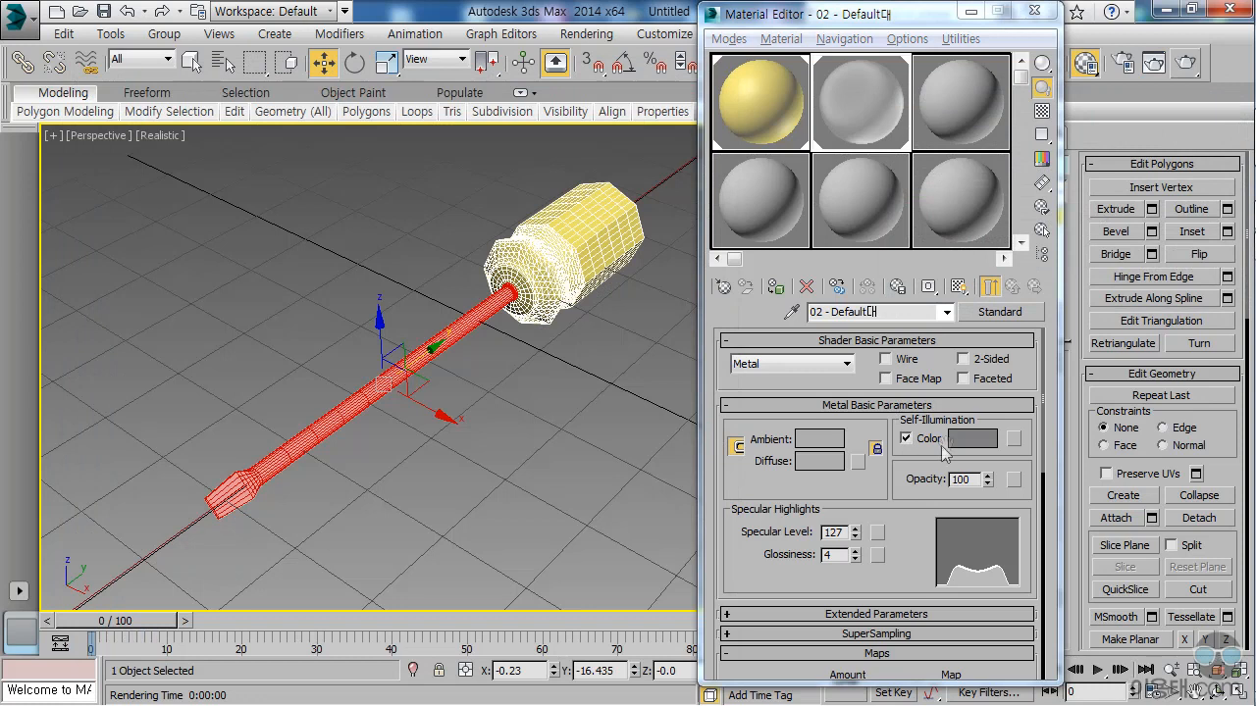
Darken the metal material's self-illumination colour below its current grey and test-render the Perspective view.
{"action": "left_click", "coordinate": [974, 440]}
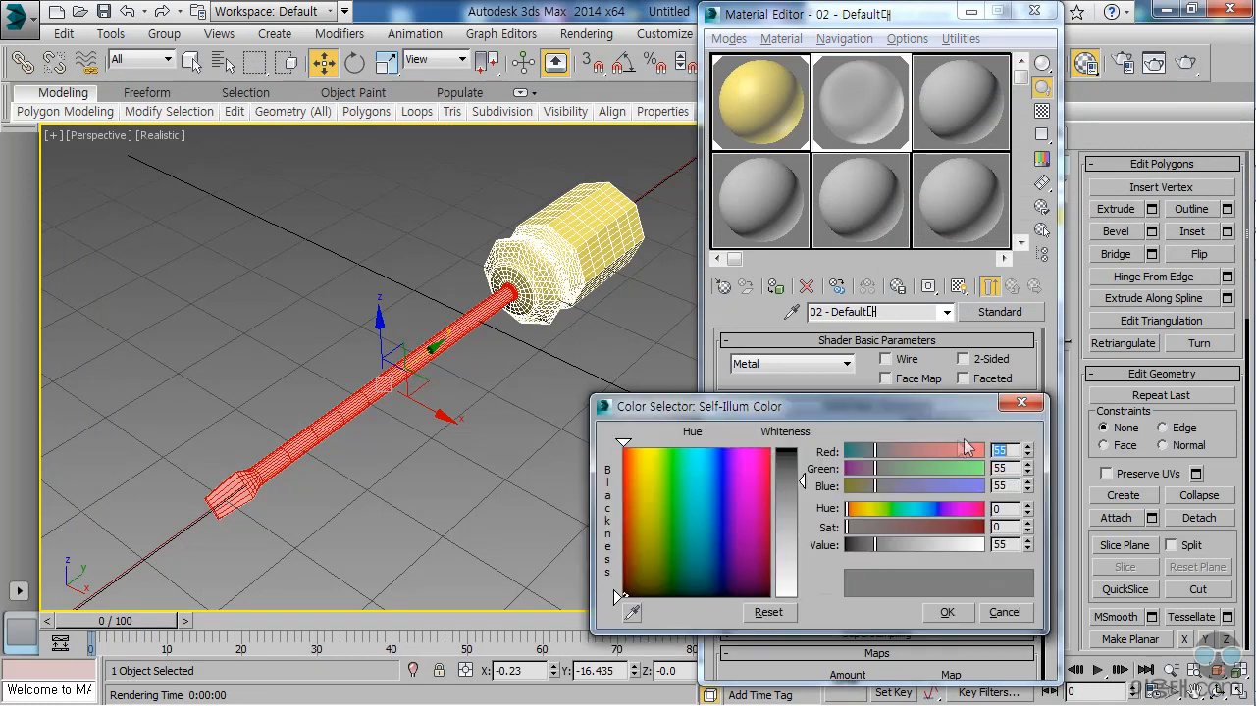
{"action": "left_click_drag", "start_coordinate": [802, 486], "coordinate": [802, 463]}
{"action": "left_click", "coordinate": [946, 615]}
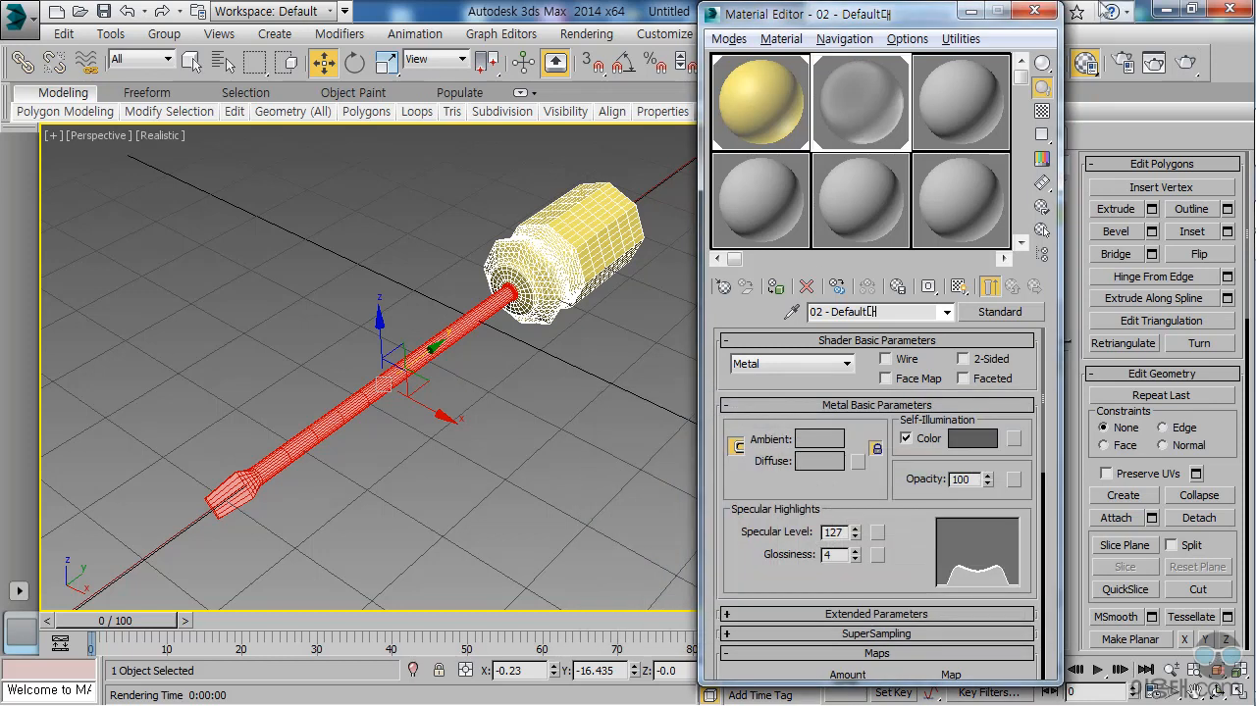
{"action": "left_click", "coordinate": [1186, 62]}
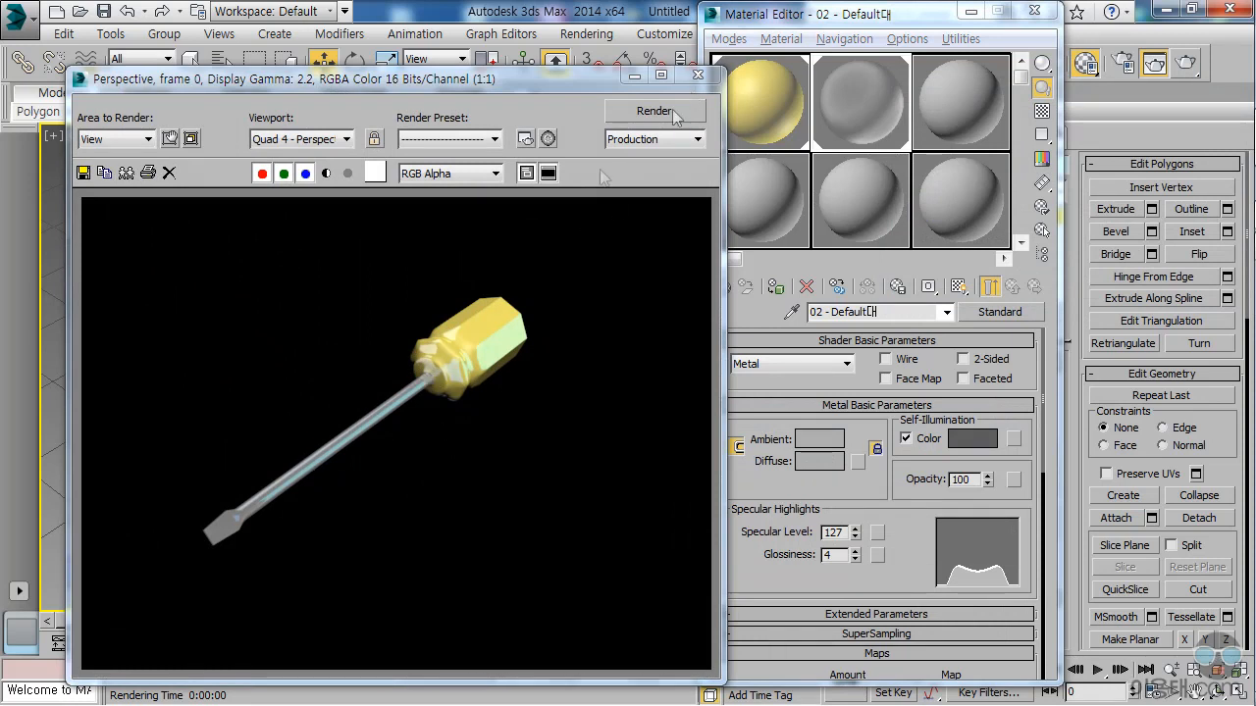
{"action": "left_click", "coordinate": [698, 75]}
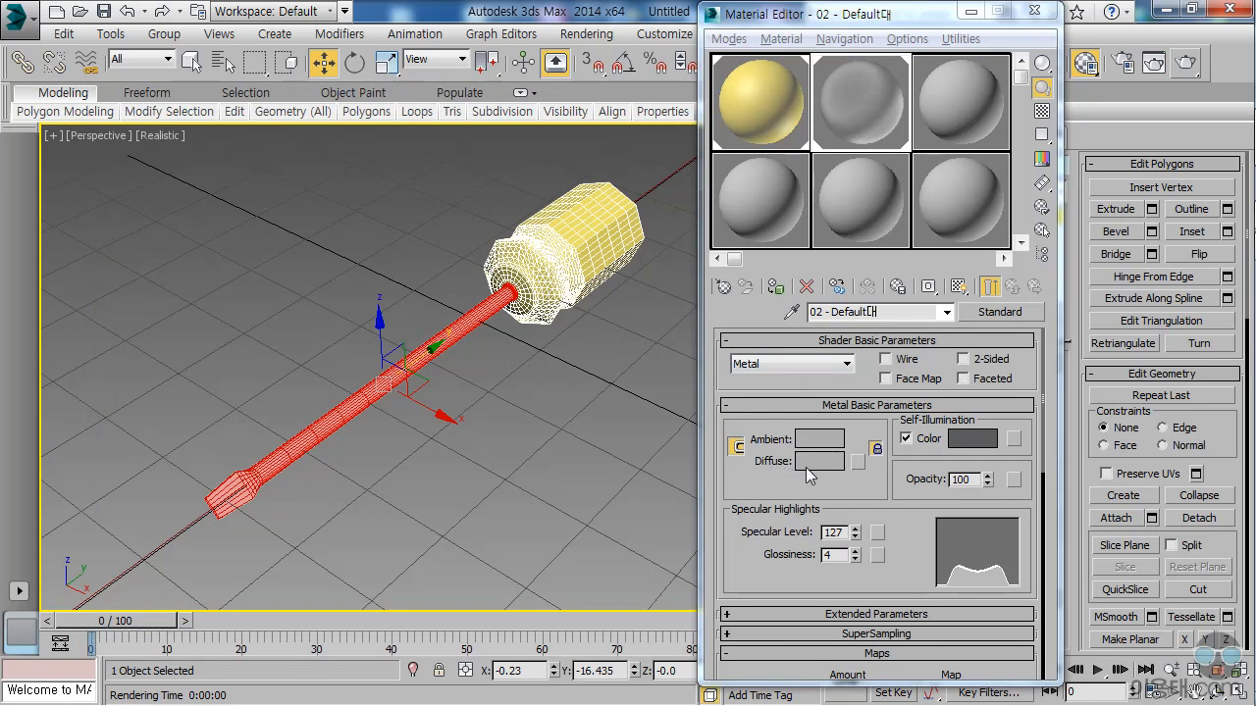
Lighten the metal material's linked ambient and diffuse colour to RGB 139, 139, 139 and test-render the screwdriver.
{"action": "left_click", "coordinate": [820, 440]}
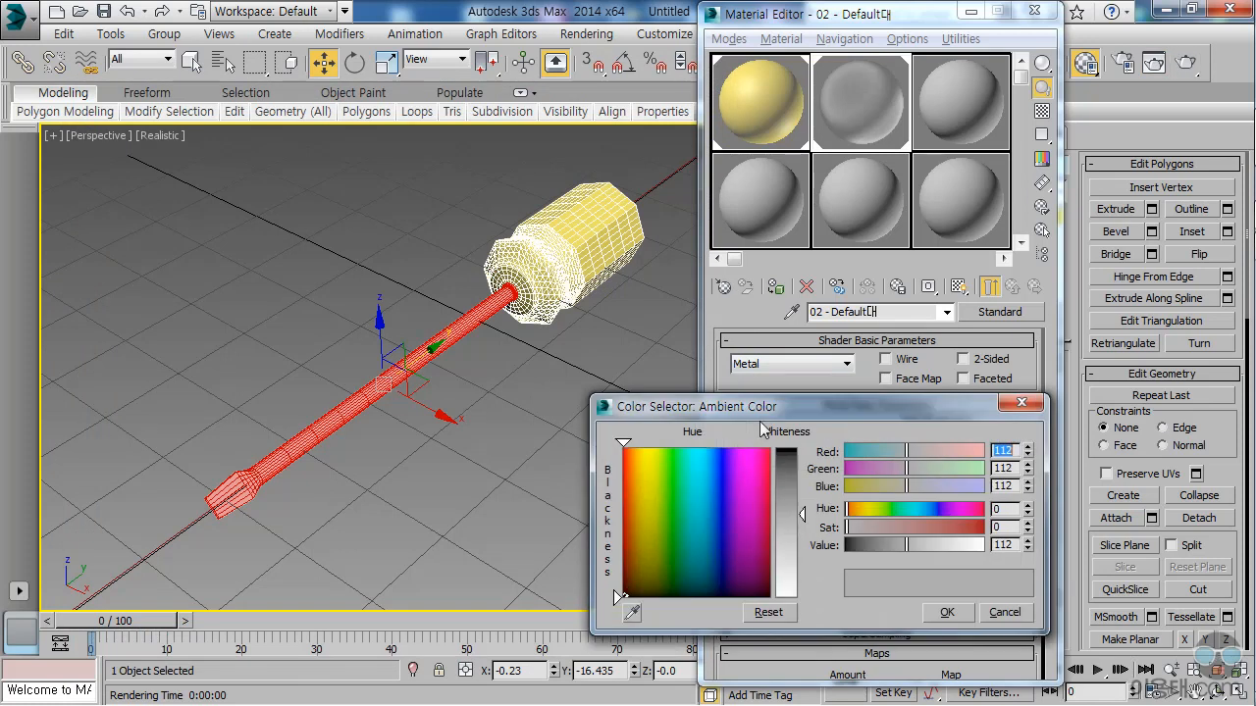
{"action": "left_click", "coordinate": [947, 611]}
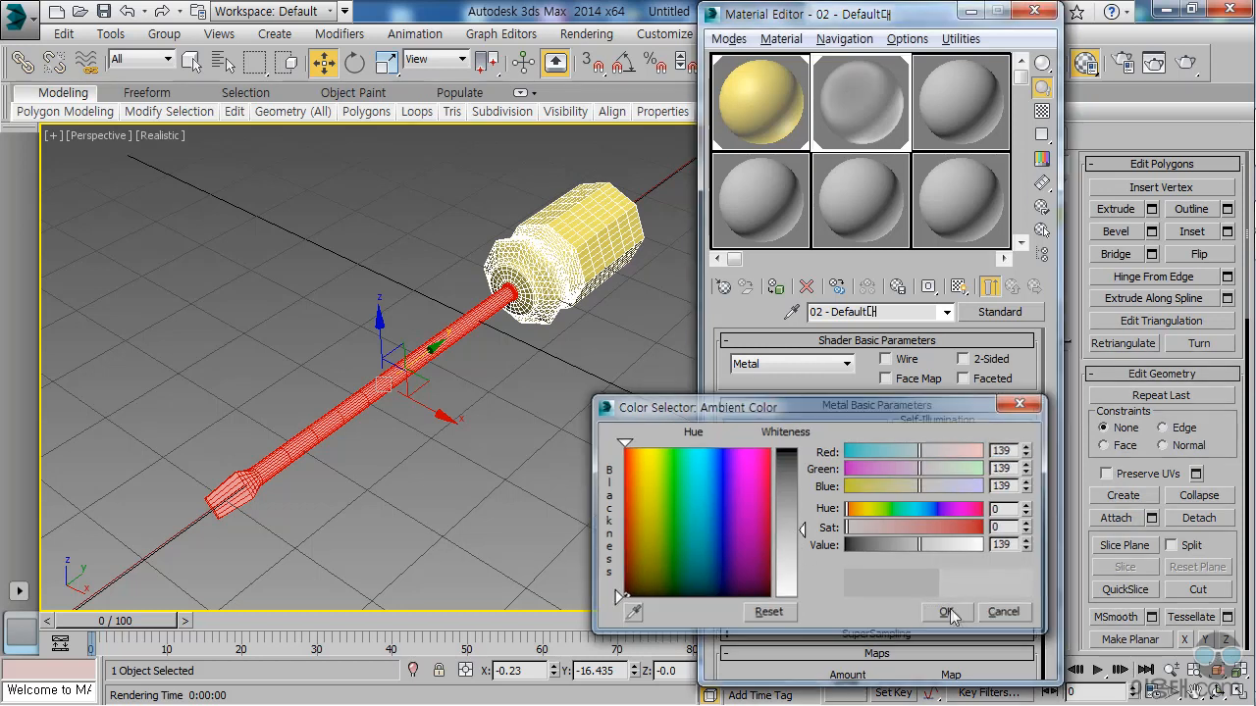
{"action": "left_click", "coordinate": [1187, 63]}
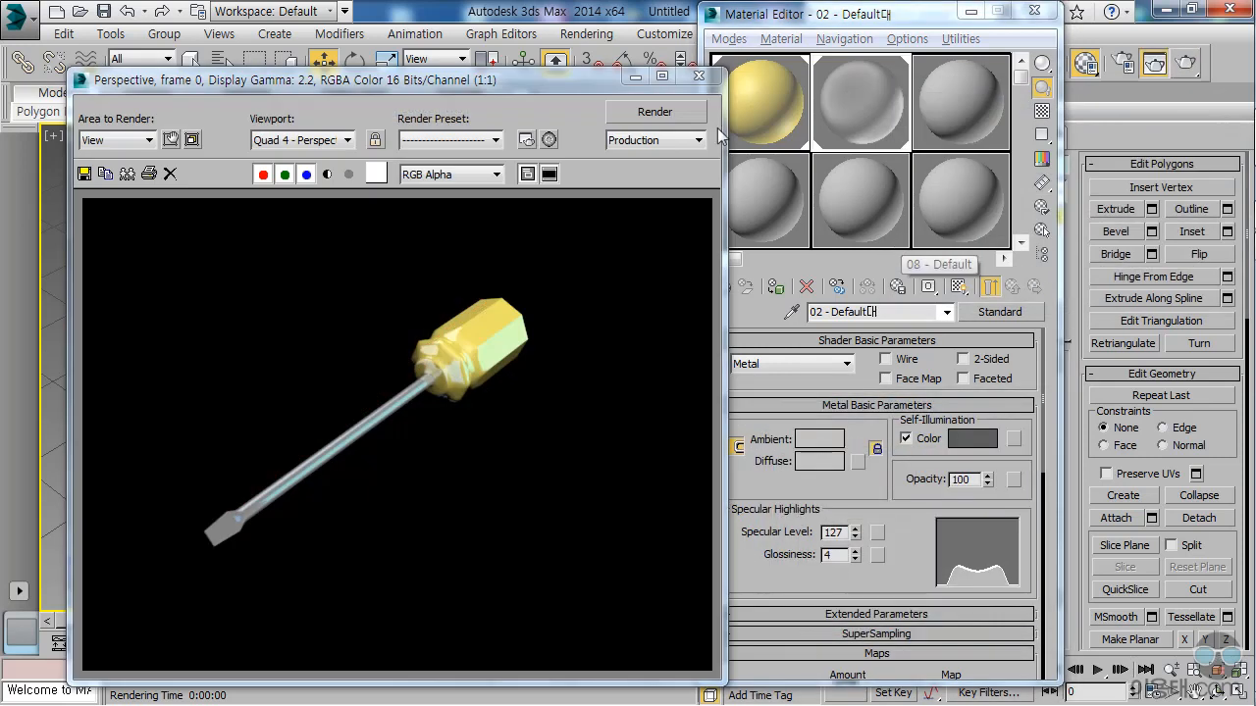
{"action": "left_click", "coordinate": [698, 75]}
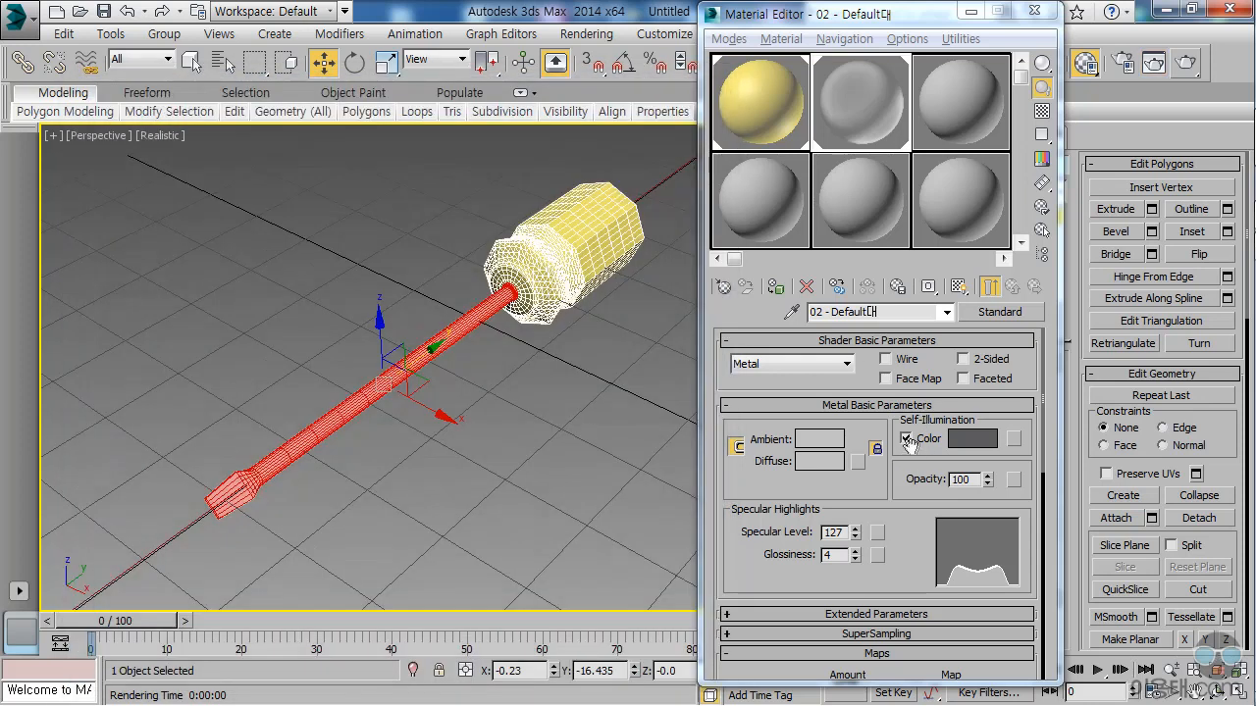
Test-render the screwdriver with the metal material's self-illumination colour switched off, and switch the colour option back on.
{"action": "left_click", "coordinate": [906, 439]}
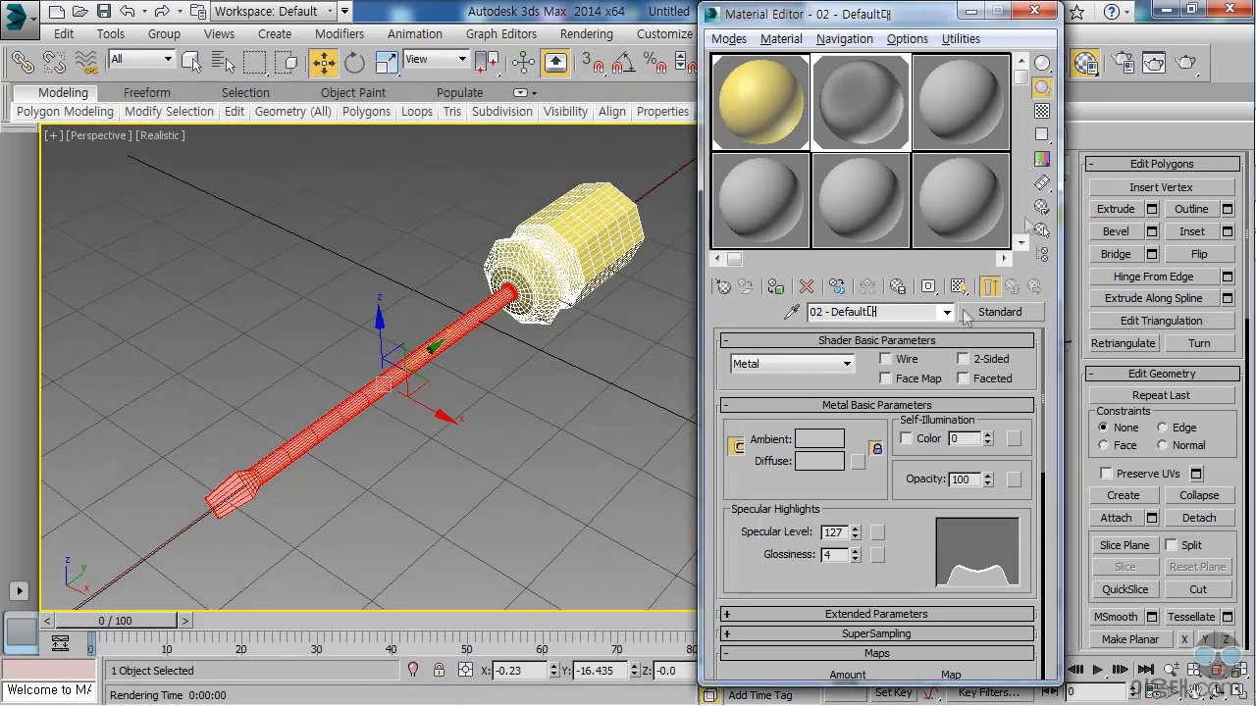
{"action": "left_click", "coordinate": [1189, 65]}
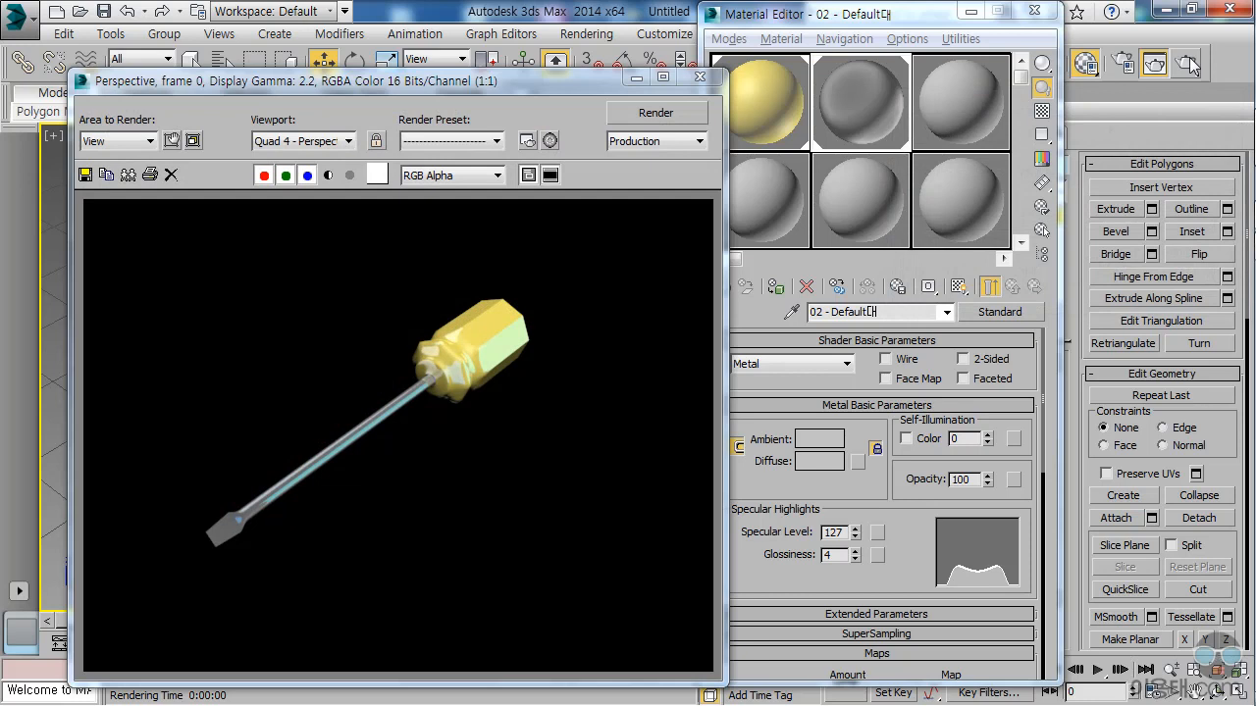
{"action": "left_click", "coordinate": [699, 76]}
{"action": "left_click", "coordinate": [905, 438]}
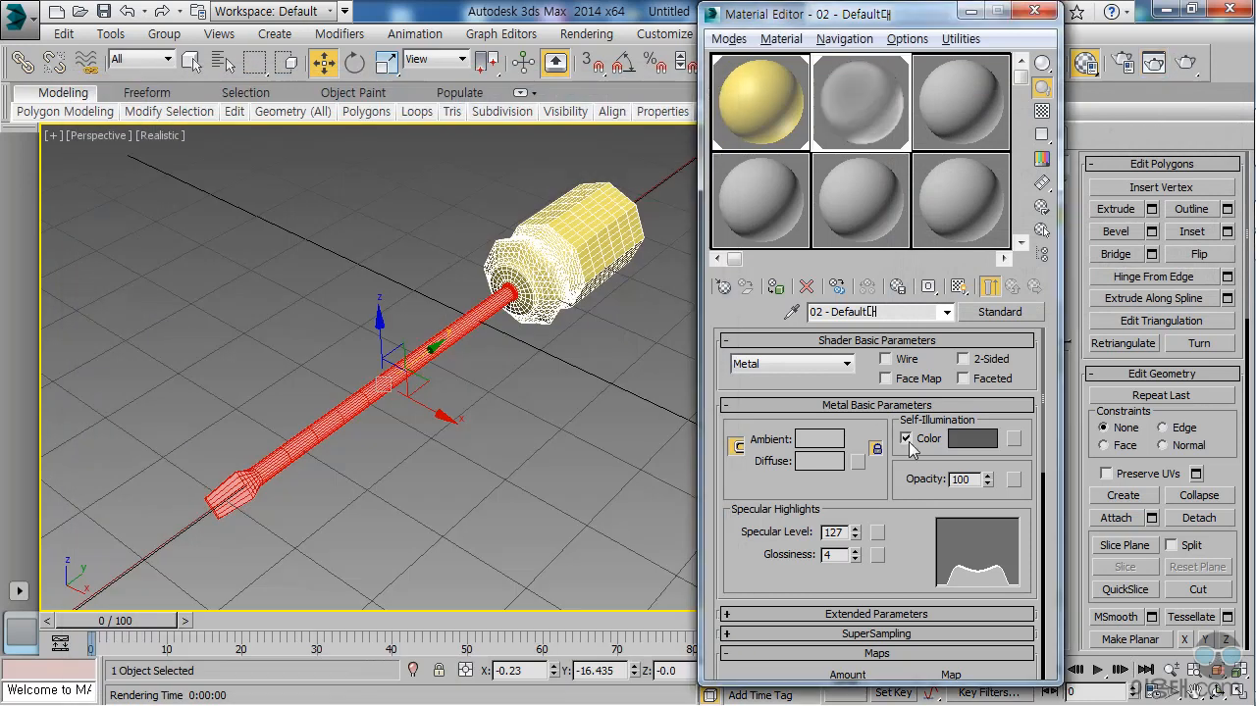
Lighten the metal material's self-illumination colour to a much brighter grey and test-render the screwdriver.
{"action": "left_click", "coordinate": [971, 439]}
{"action": "left_click_drag", "start_coordinate": [796, 475], "coordinate": [795, 511]}
{"action": "left_click", "coordinate": [947, 611]}
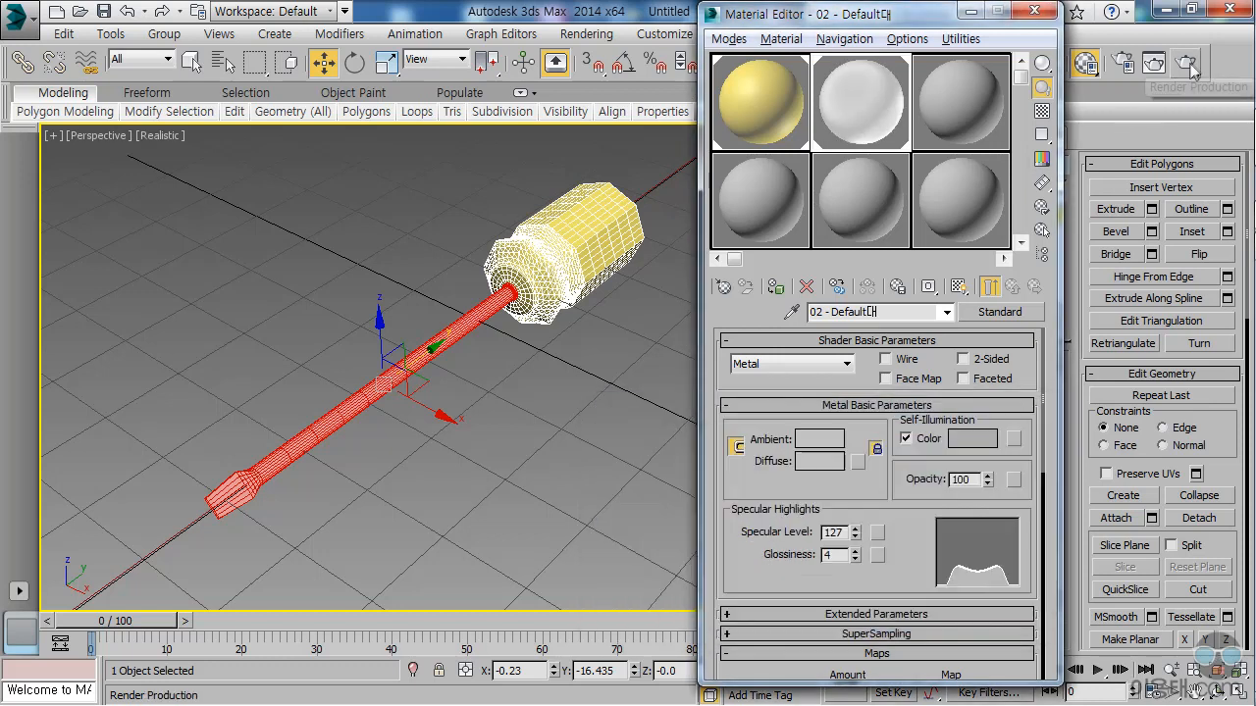
{"action": "left_click", "coordinate": [1187, 63]}
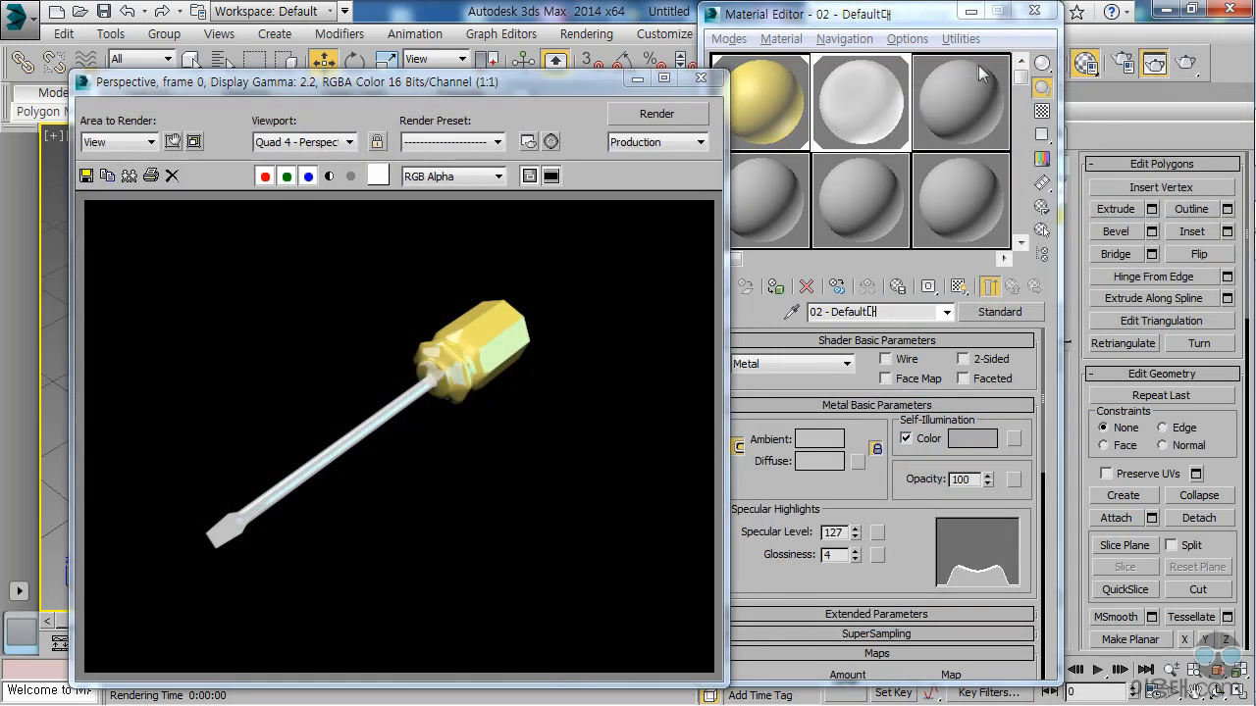
{"action": "left_click", "coordinate": [700, 78]}
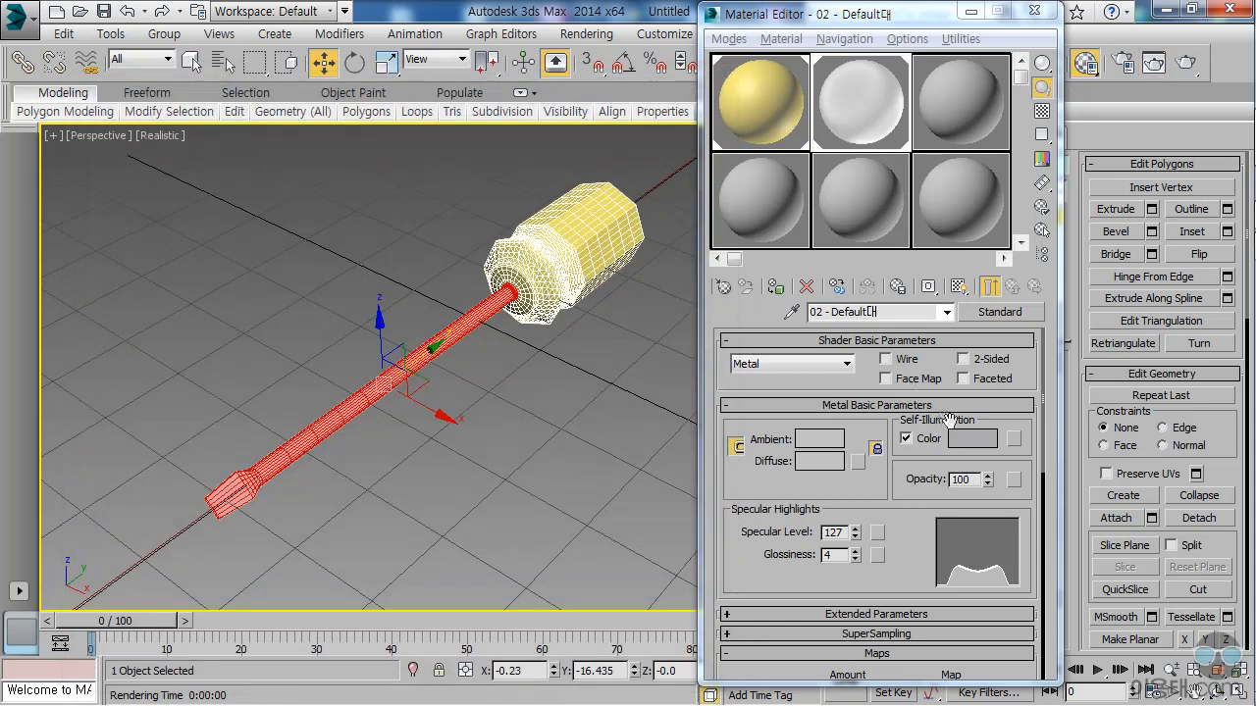
Set the metal material's self-illumination colour to RGB 84, 84, 84 and render the Perspective view.
{"action": "left_click", "coordinate": [968, 443]}
{"action": "left_click_drag", "start_coordinate": [803, 509], "coordinate": [803, 496]}
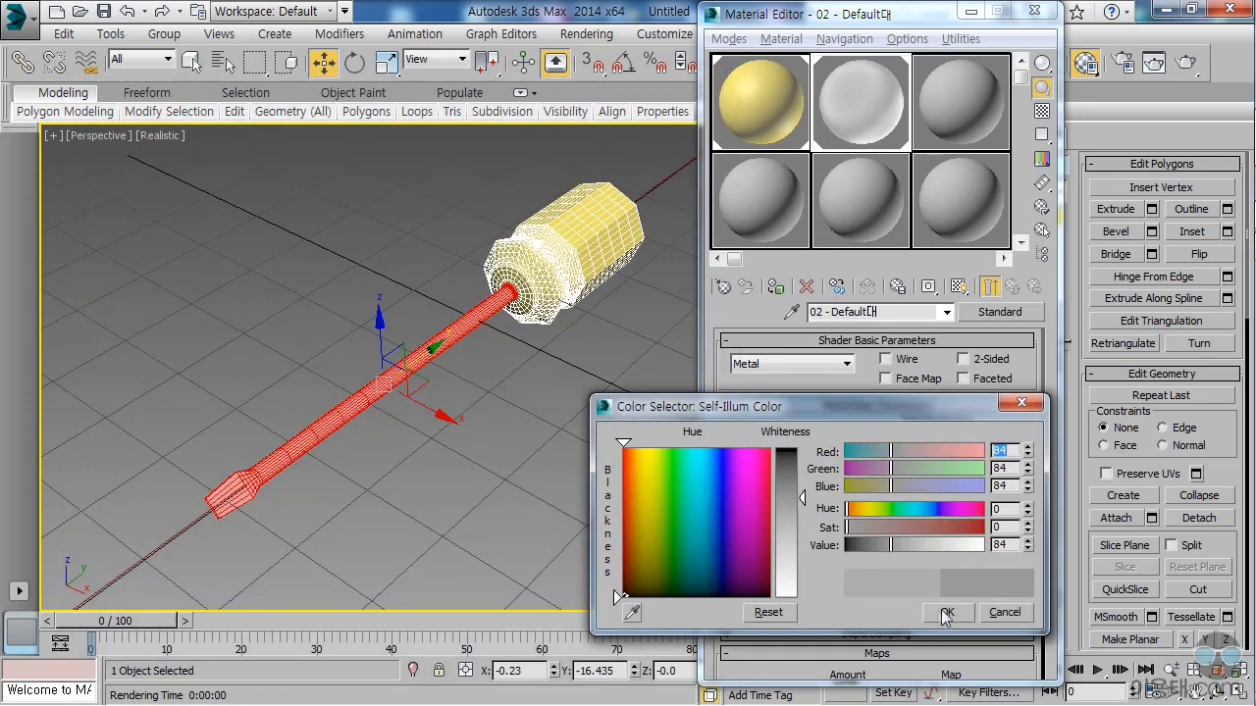
{"action": "left_click", "coordinate": [941, 608]}
{"action": "left_click", "coordinate": [1186, 62]}
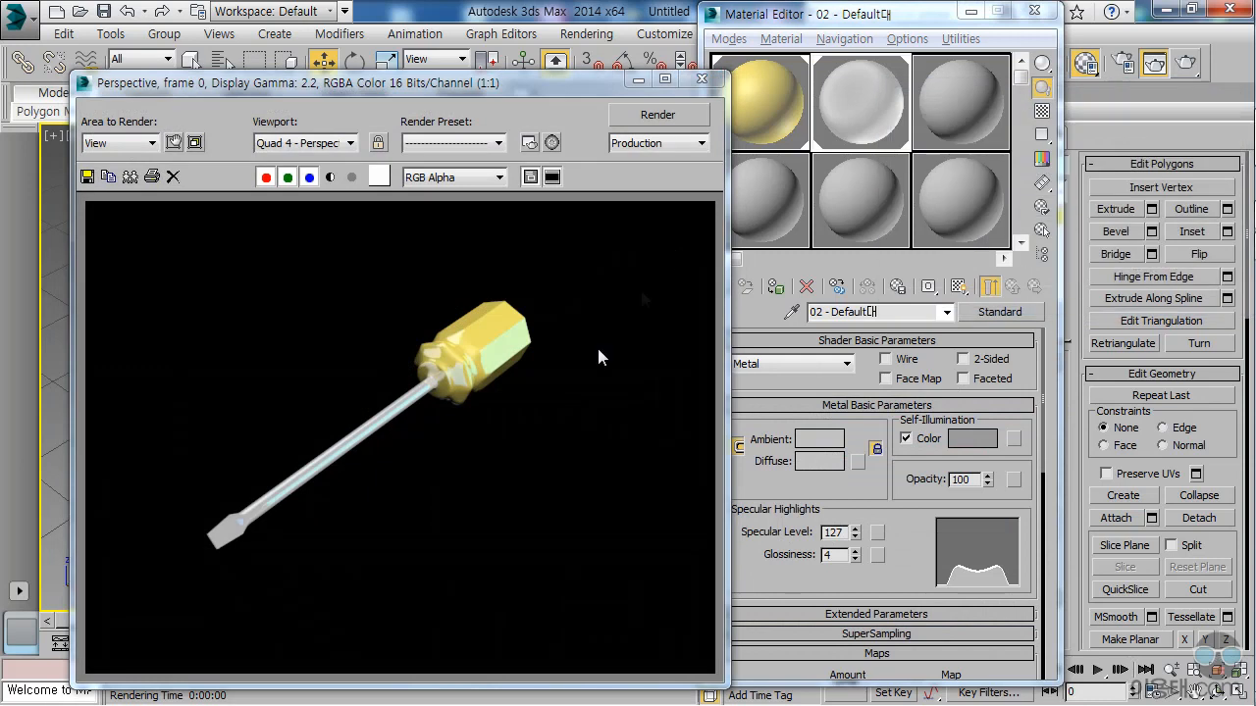